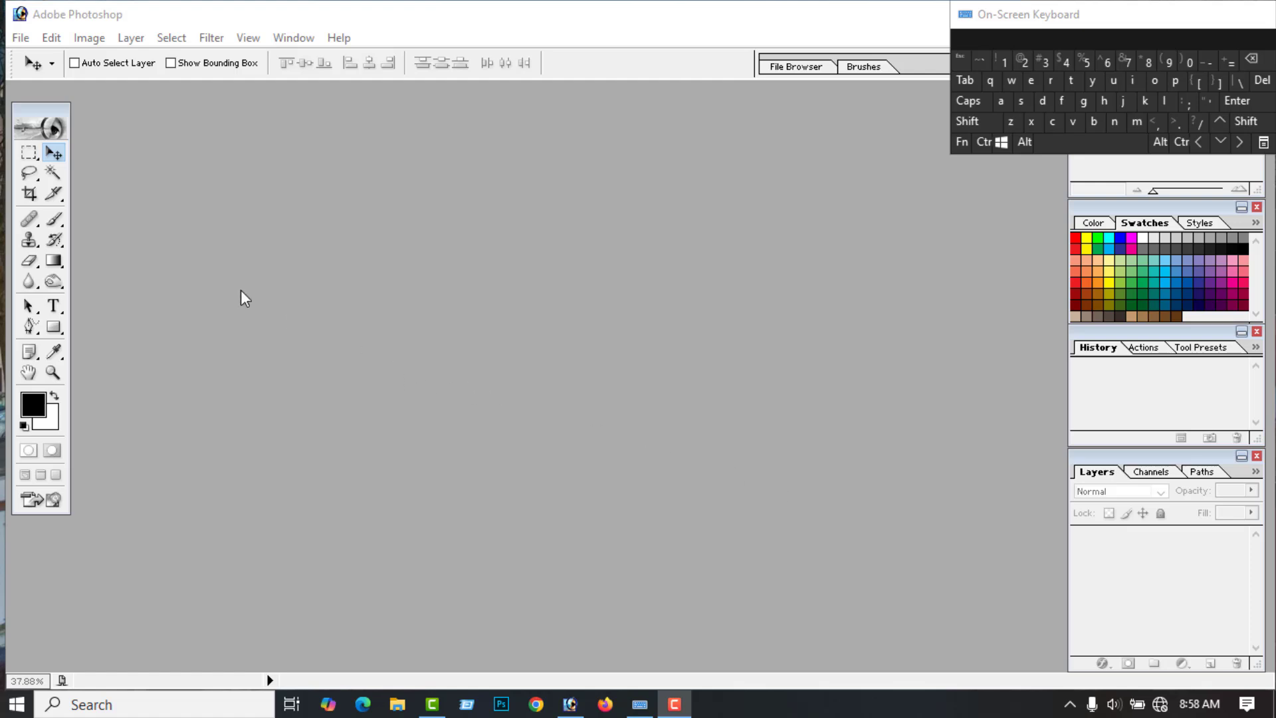
Step: Activate the Polygon tool and reset all tools to their default settings
left_click(56, 332)
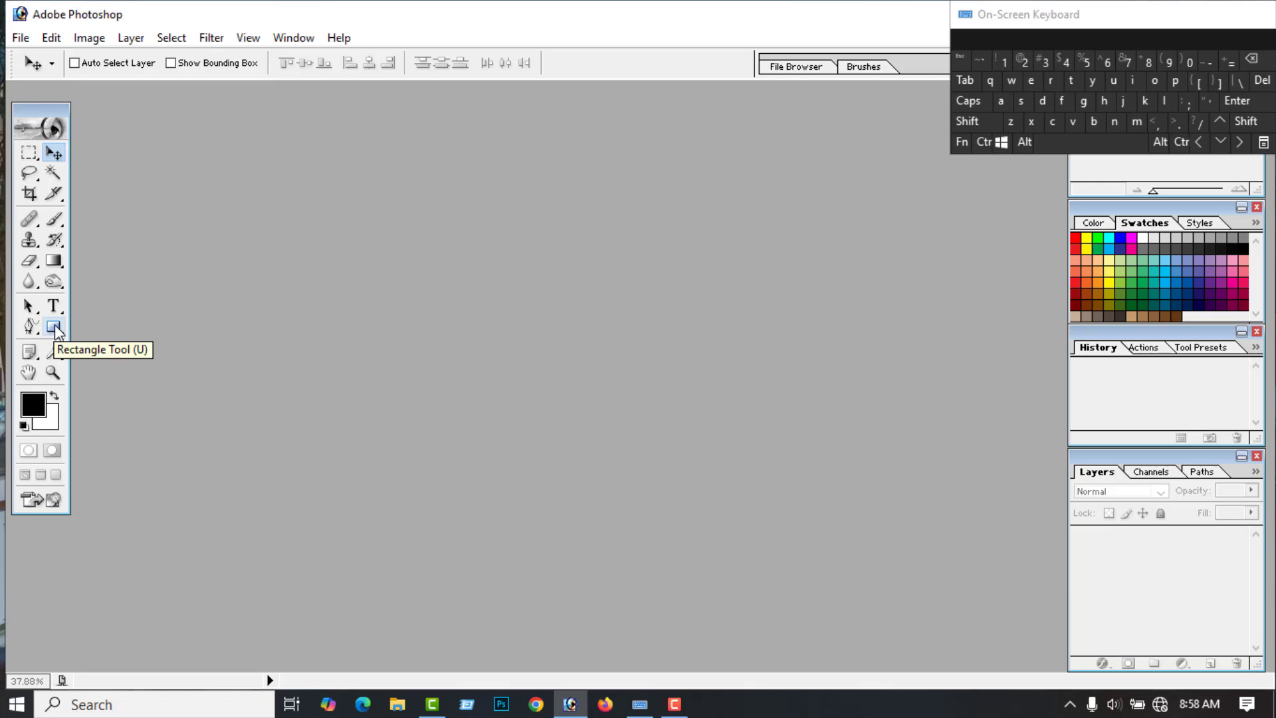
left_click(56, 332)
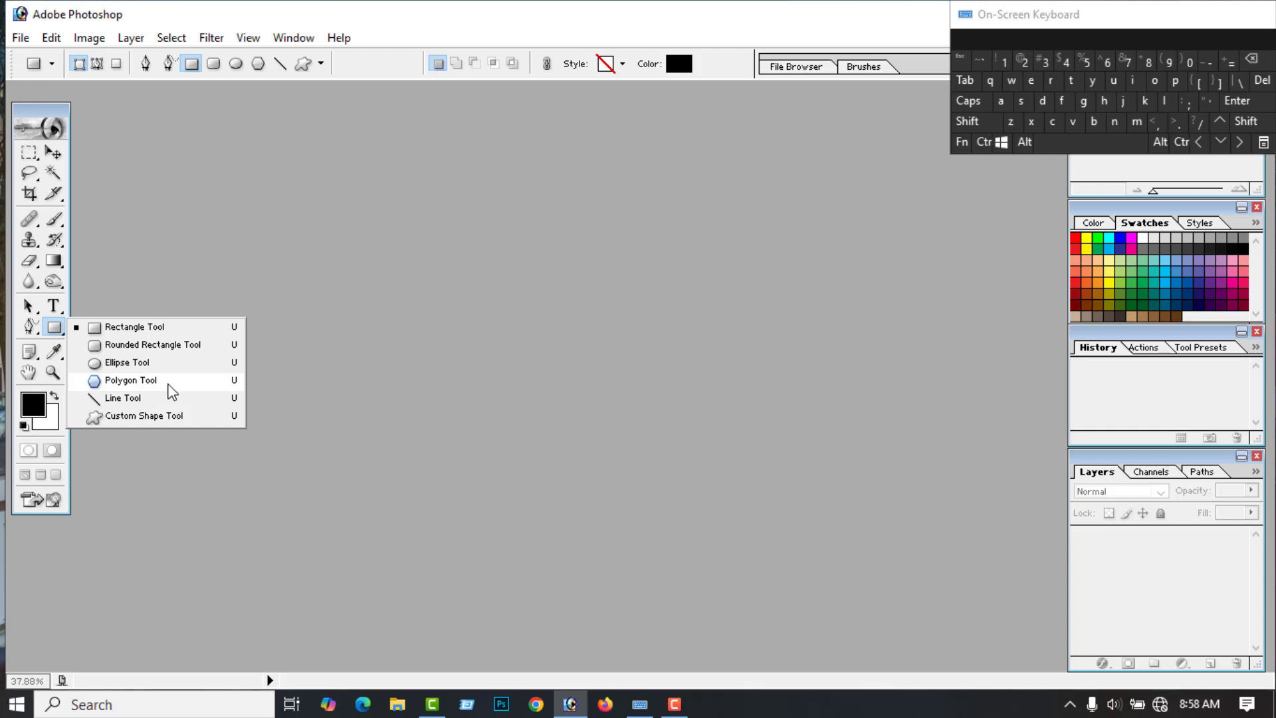
left_click(136, 380)
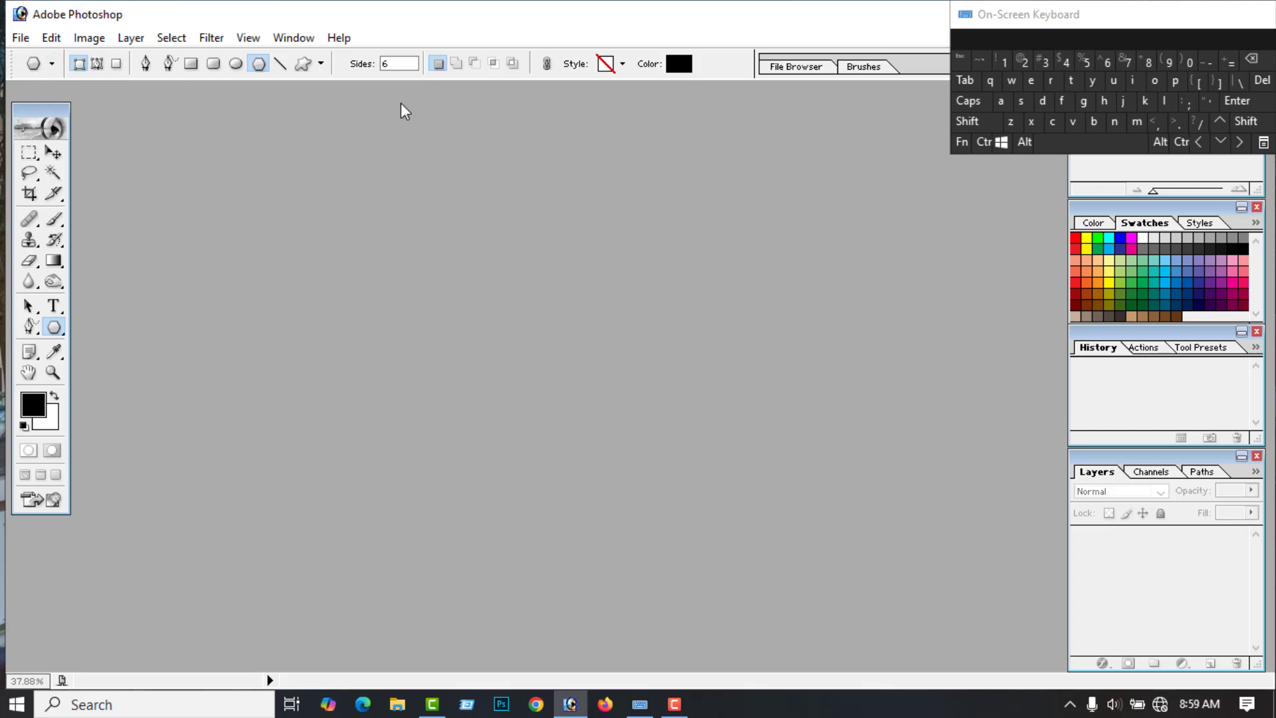
left_click(52, 64)
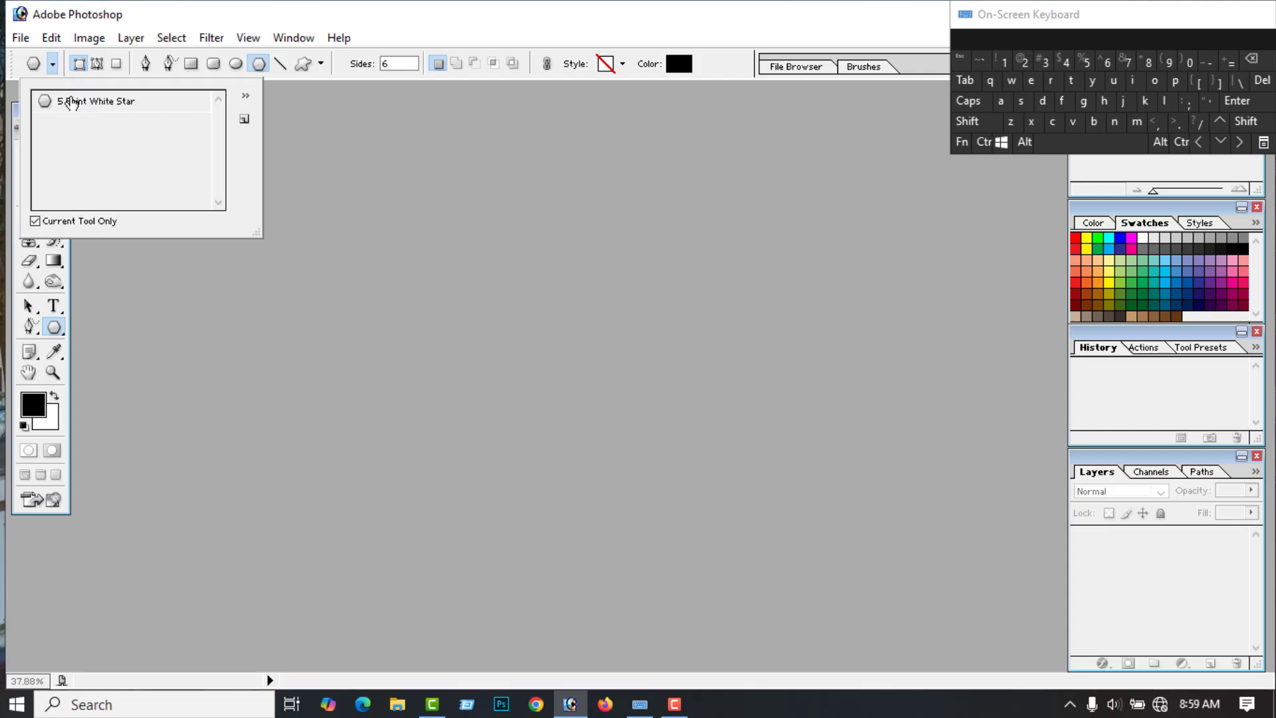
left_click(246, 96)
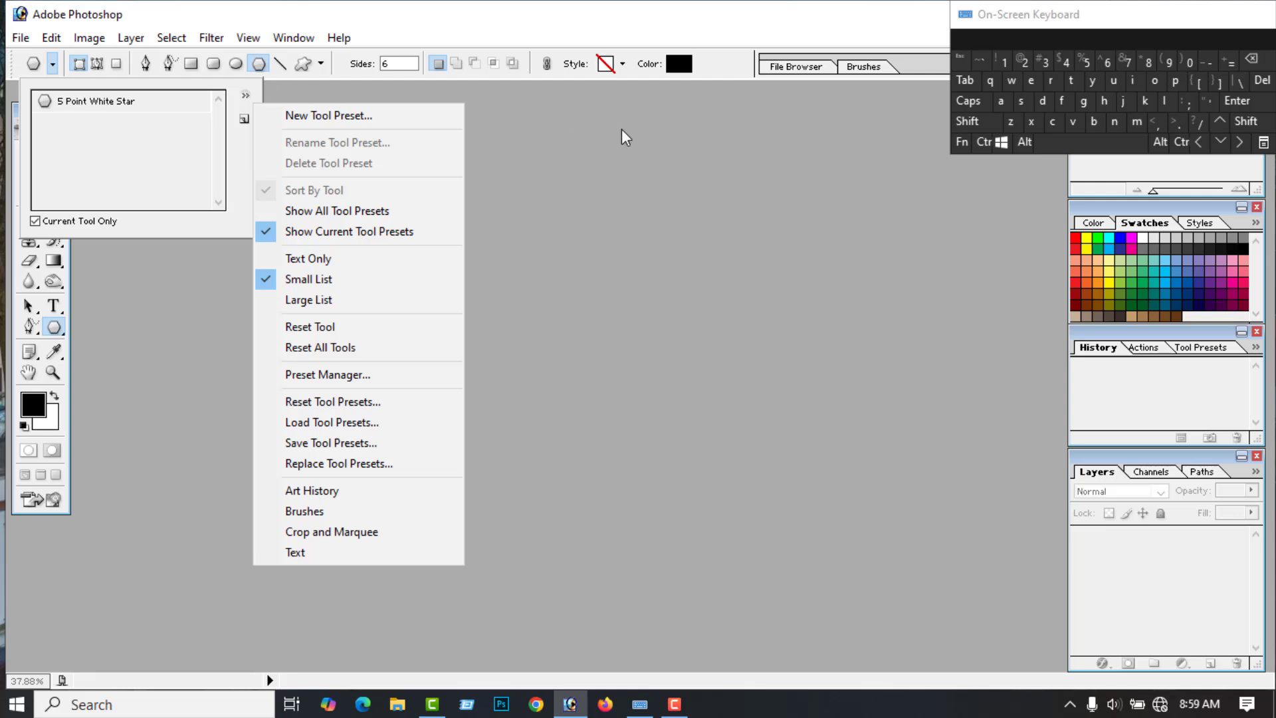
left_click(330, 348)
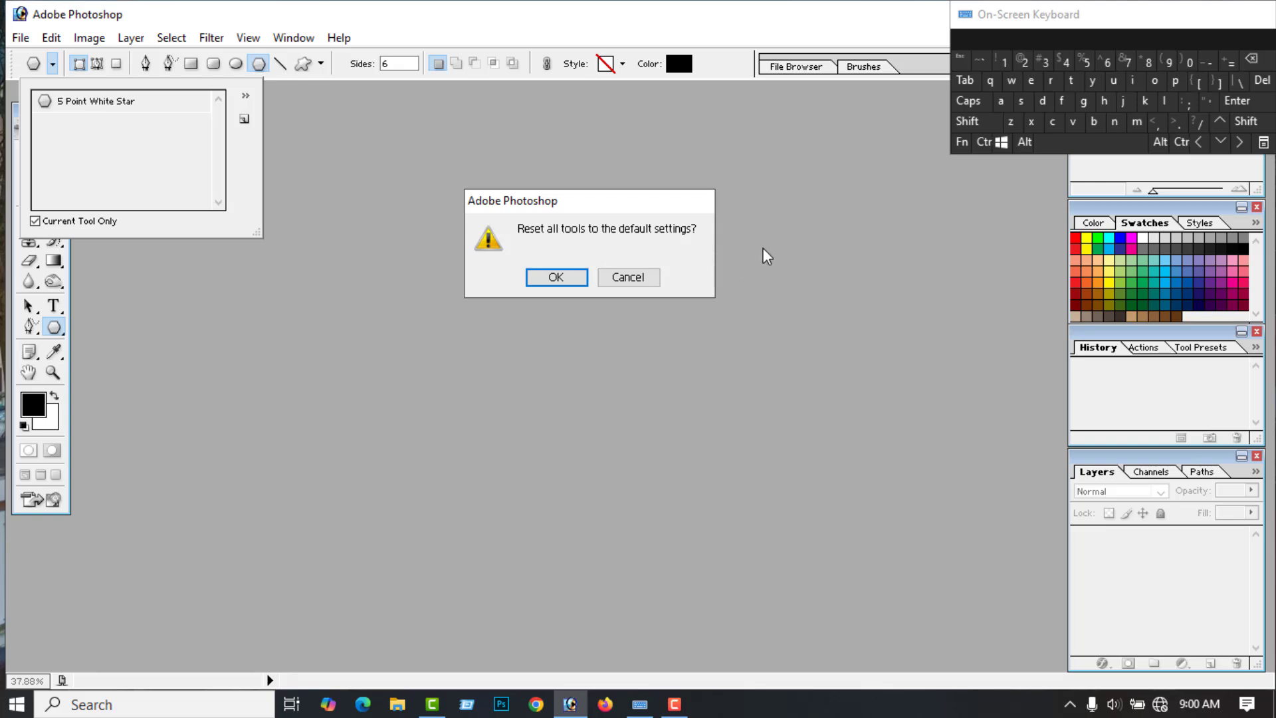
left_click(557, 278)
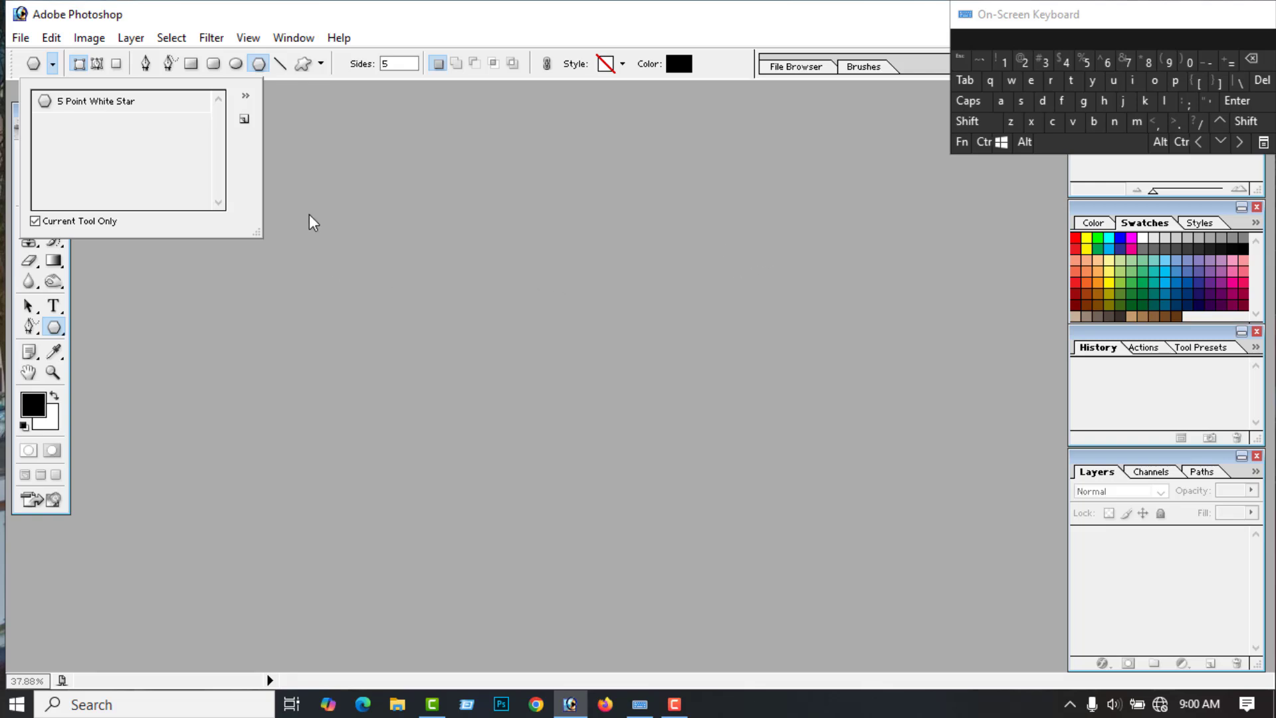
left_click(137, 290)
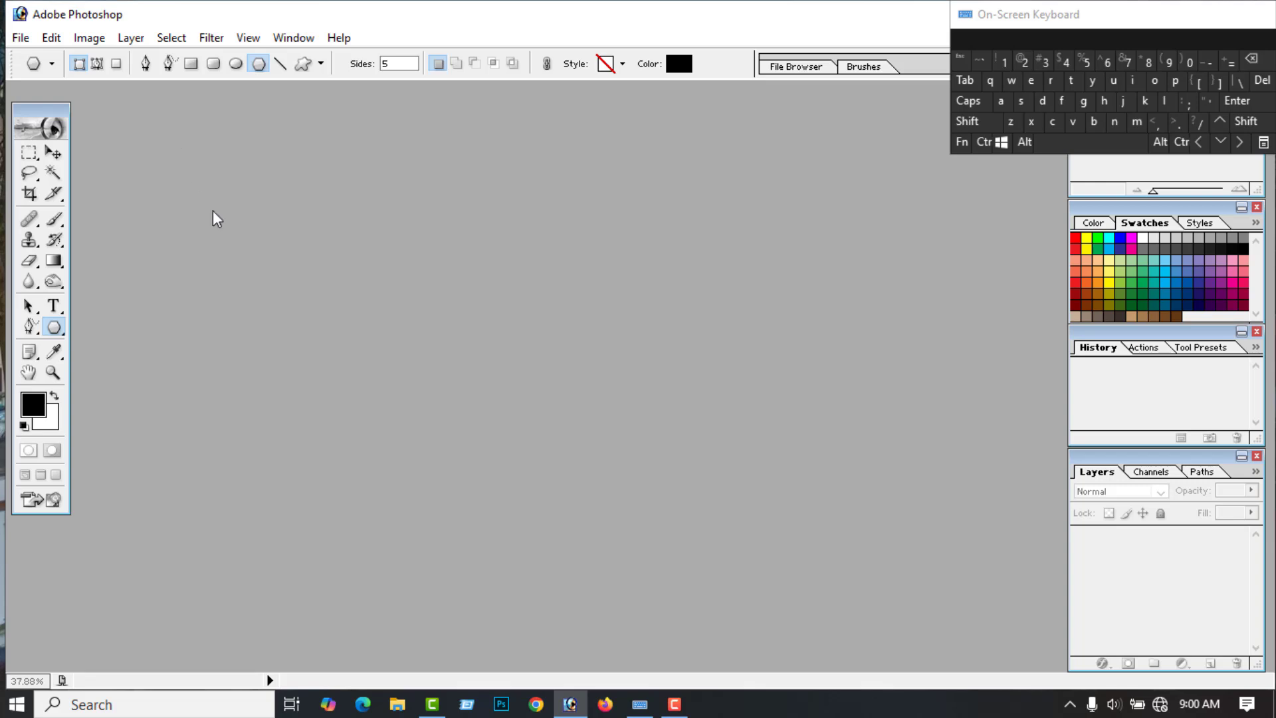
Step: Create a new white RGB document with the 1920 x 1080 HDTV 1080i preset size
left_click(24, 41)
left_click(40, 57)
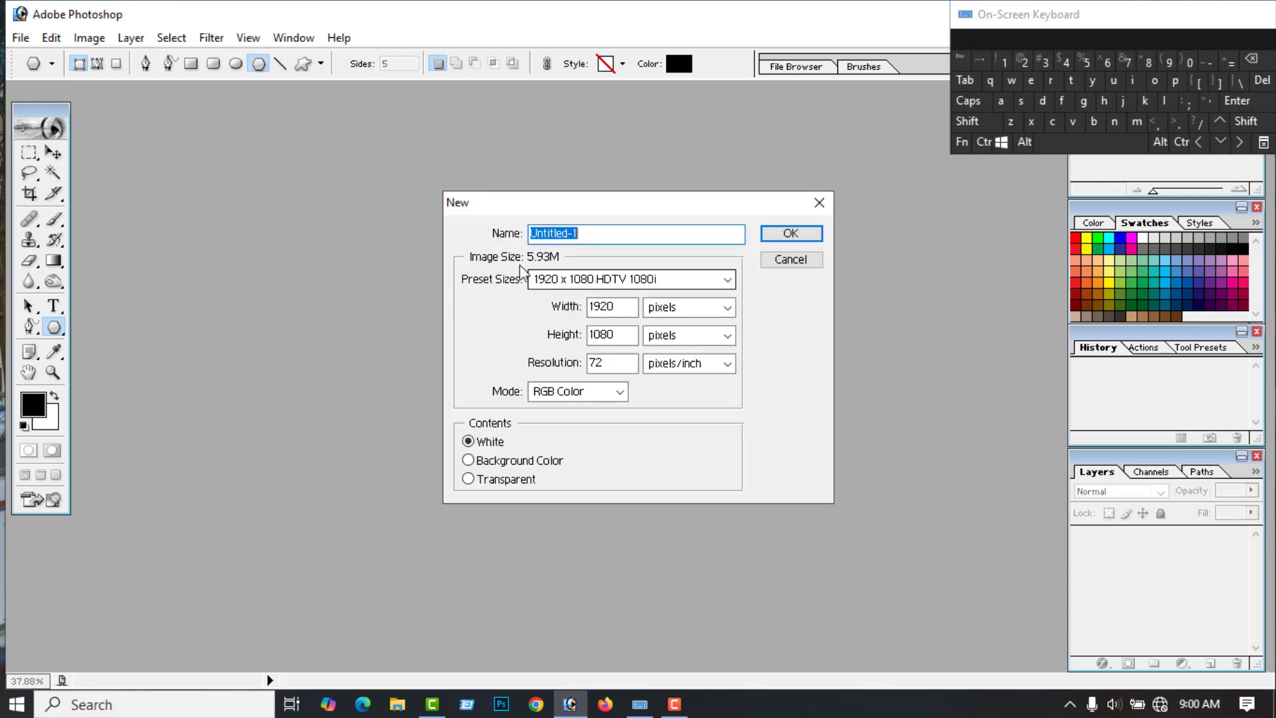
left_click(728, 279)
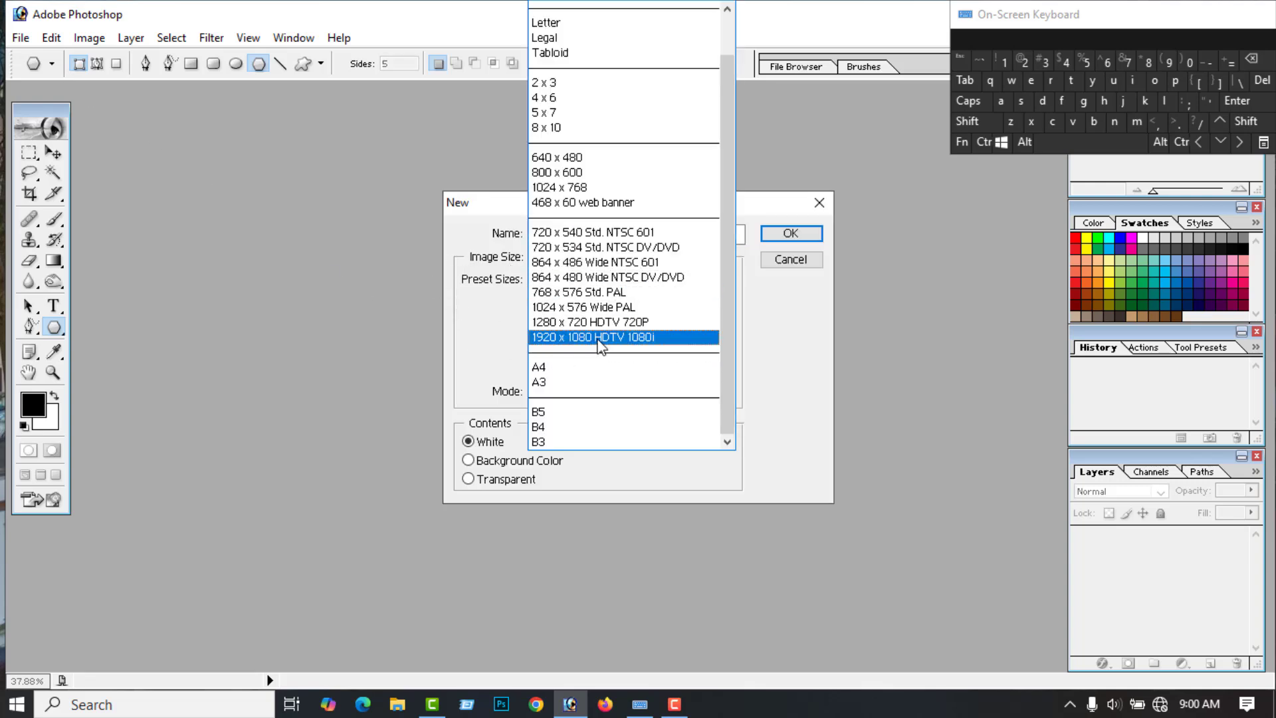
left_click(597, 337)
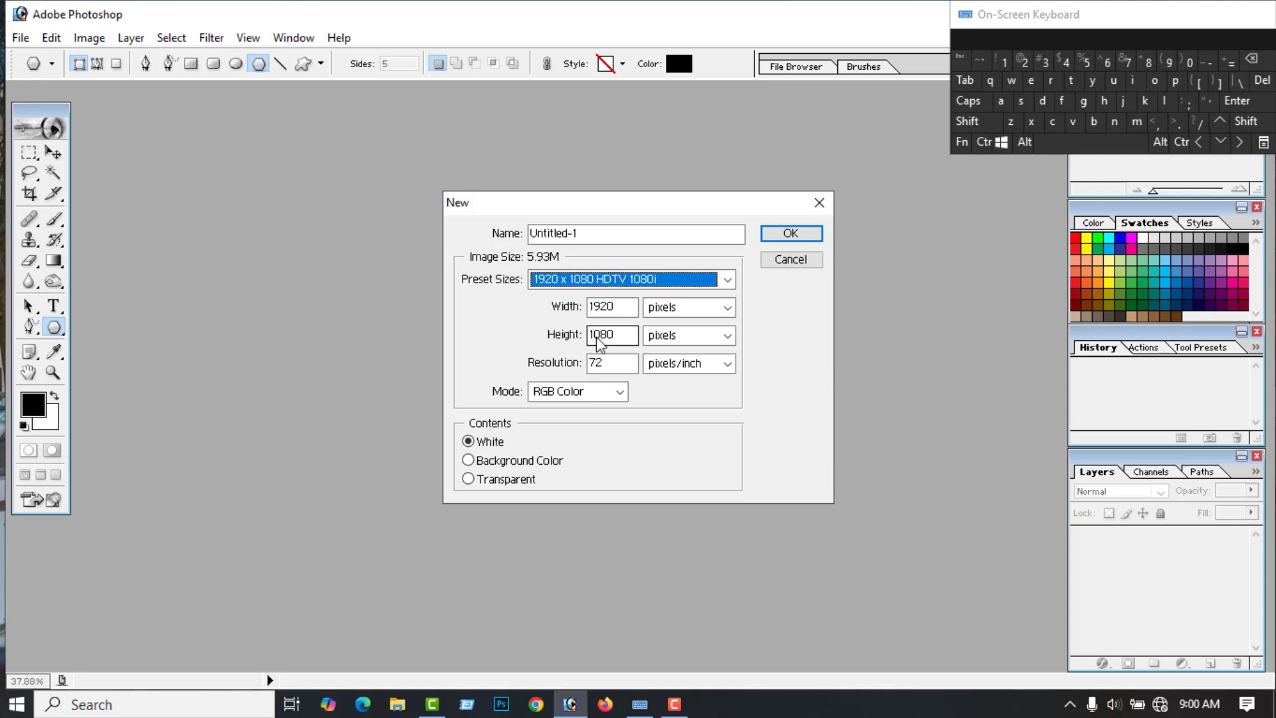
left_click(801, 234)
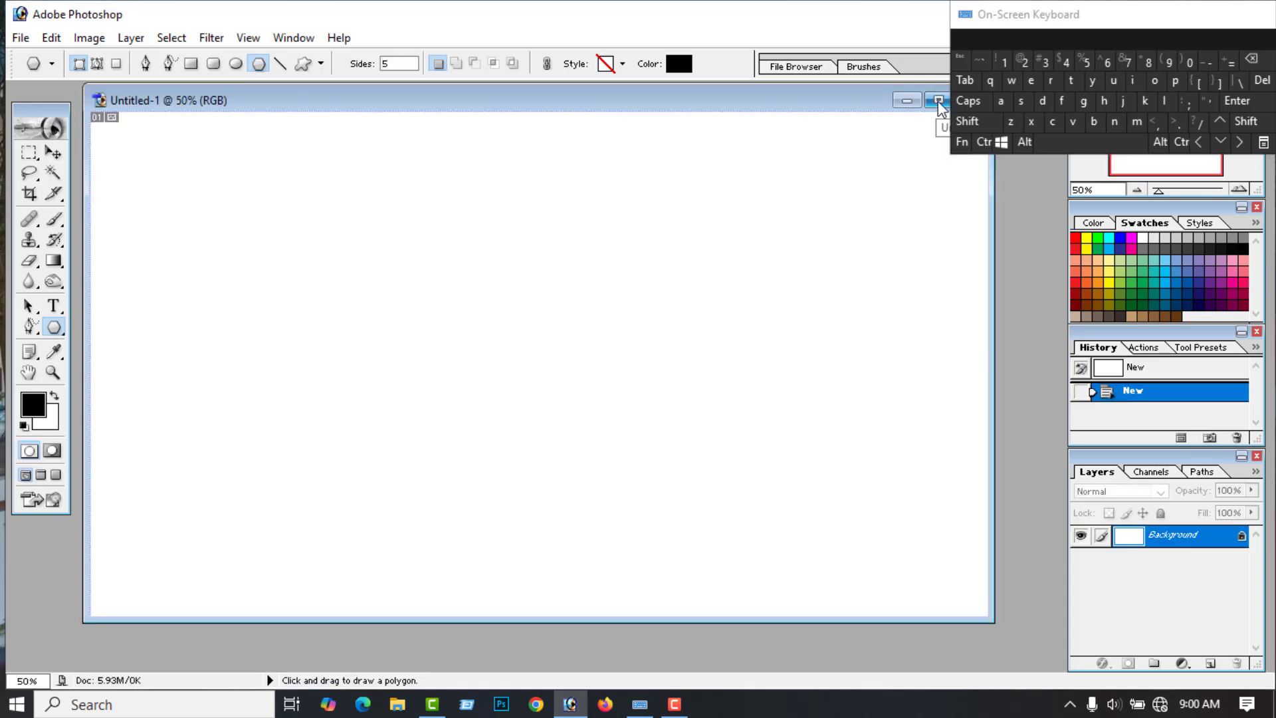
Step: Fit the canvas to the window and draw a black five-sided polygon near the canvas's upper-left corner
key("ctrl+0")
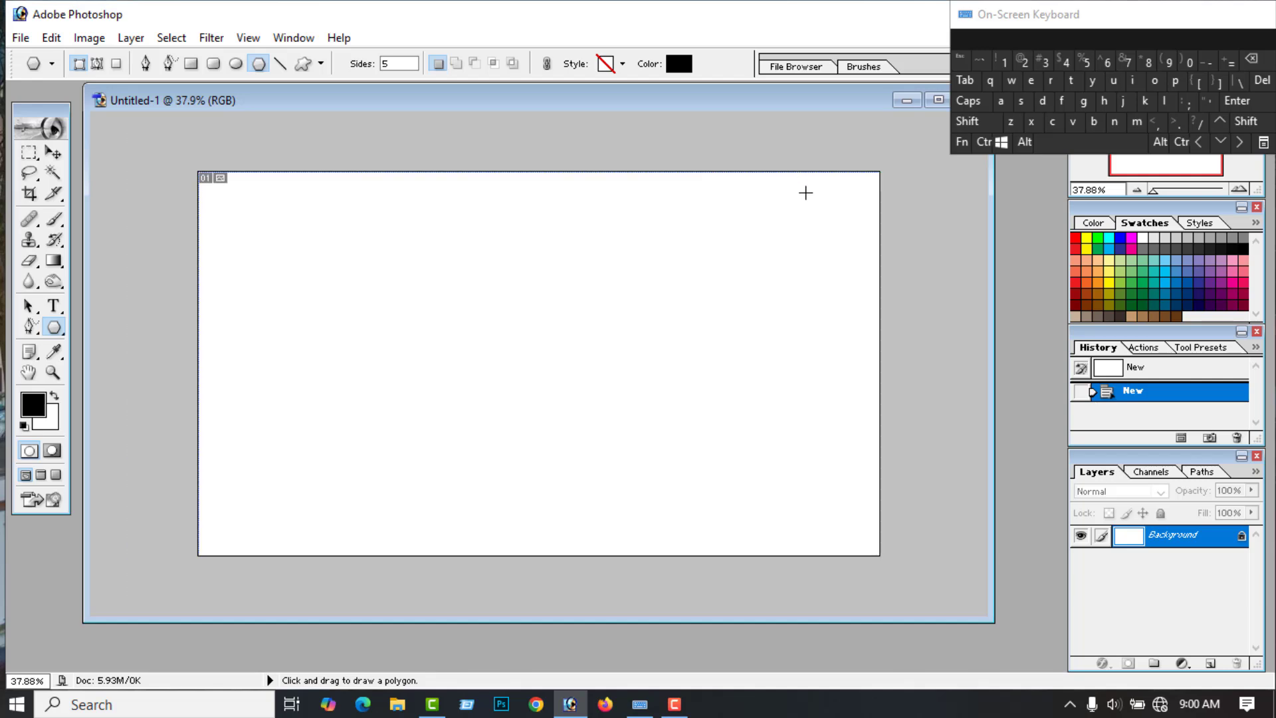
left_click(805, 193)
key("ctrl+0")
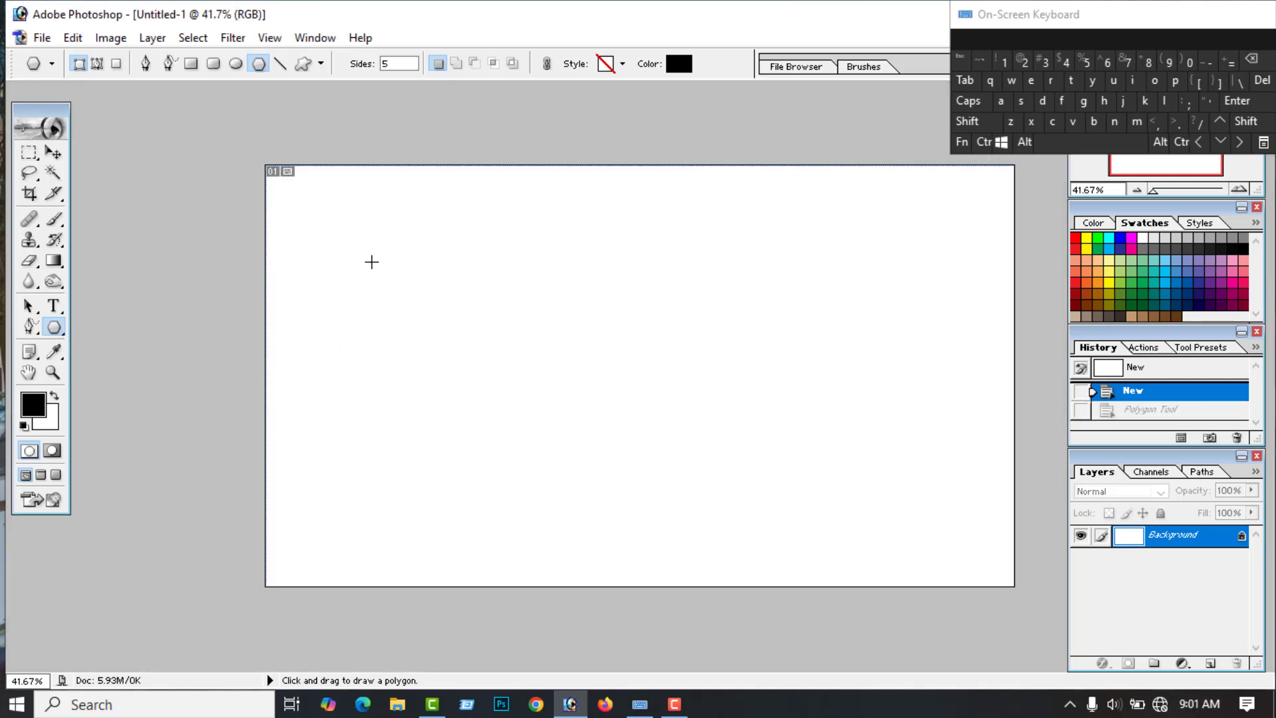
left_click_drag(372, 262, 427, 244)
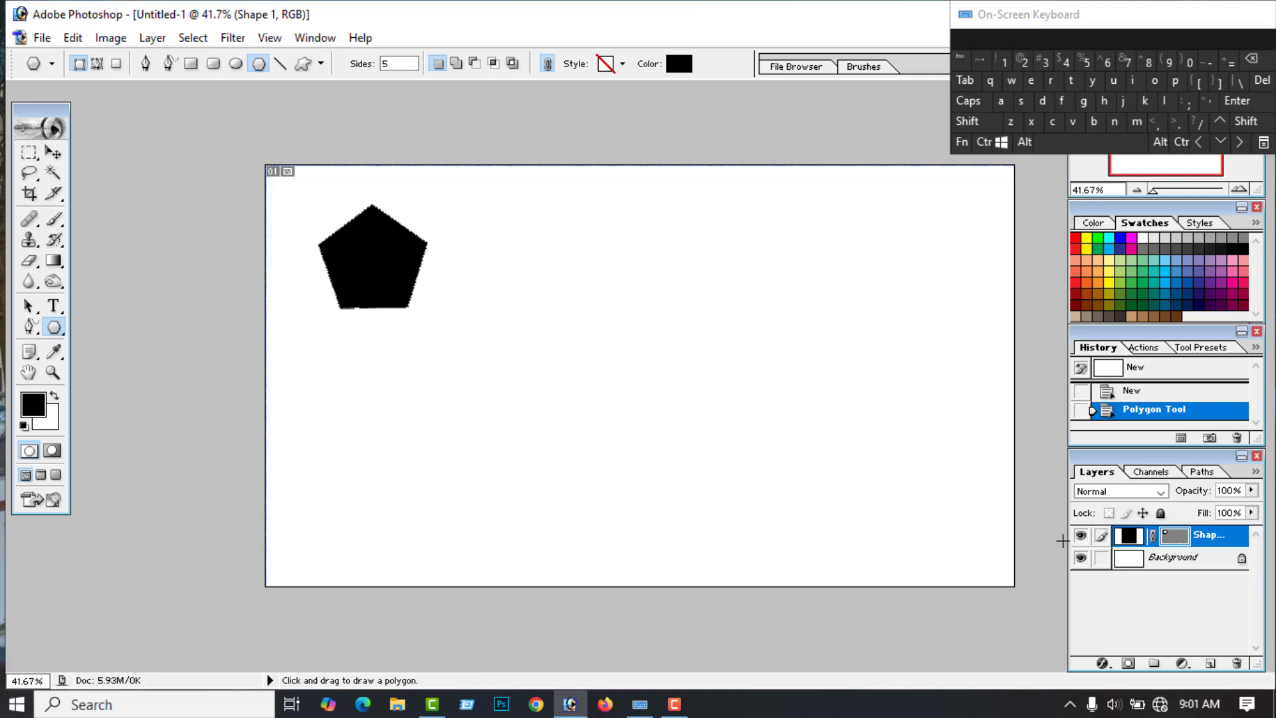
Step: Draw a larger pentagon on a new layer beside the first one, and delete that layer again
left_click(1211, 665)
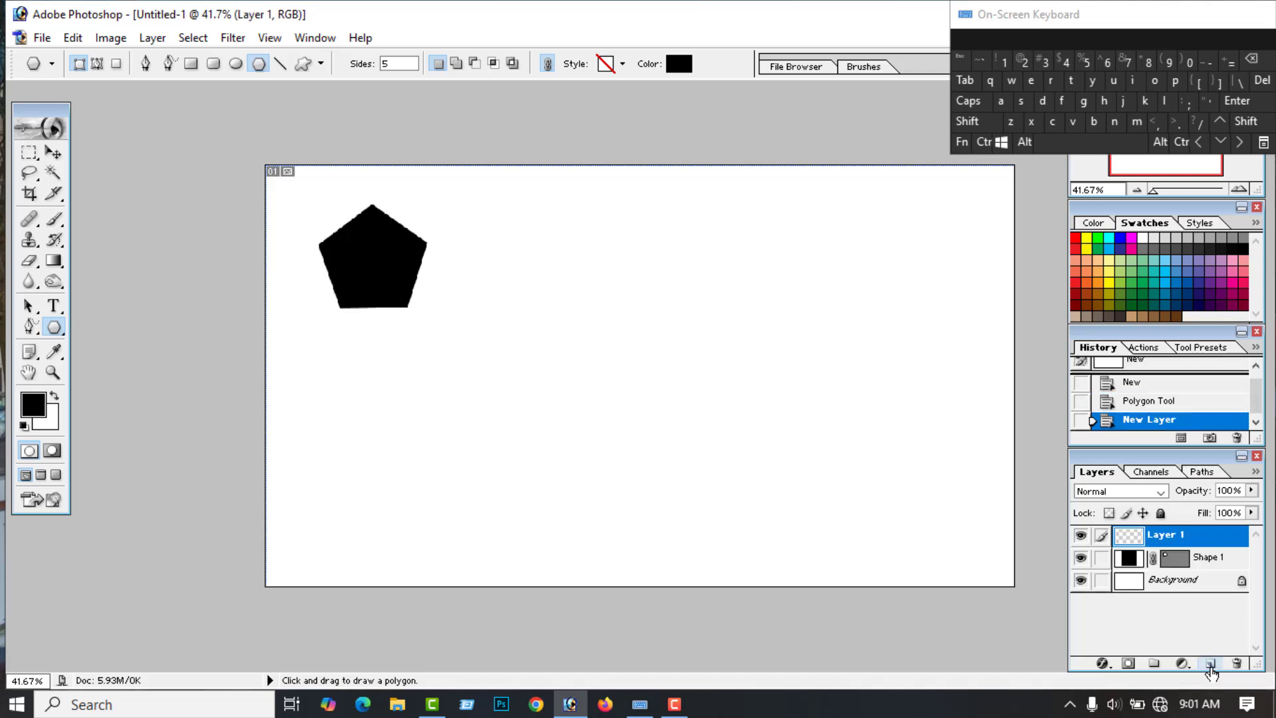
left_click_drag(516, 299, 558, 372)
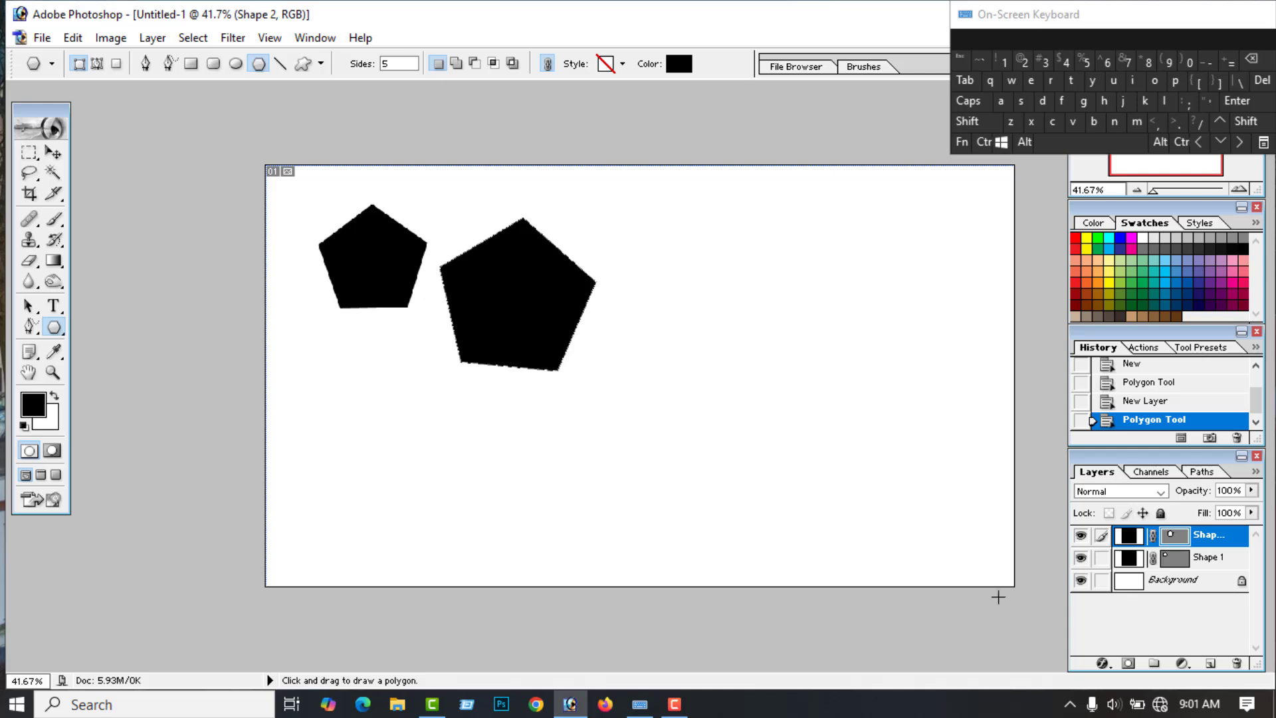
right_click(1233, 536)
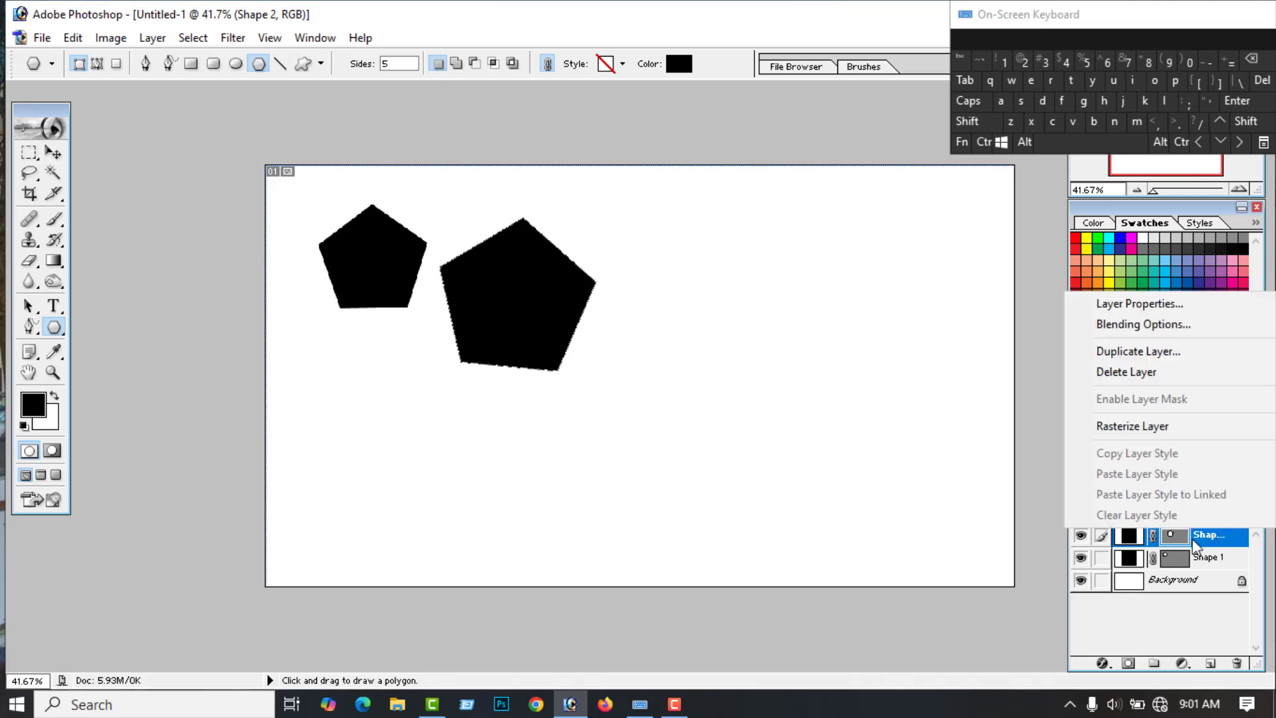
left_click(1130, 371)
left_click(532, 283)
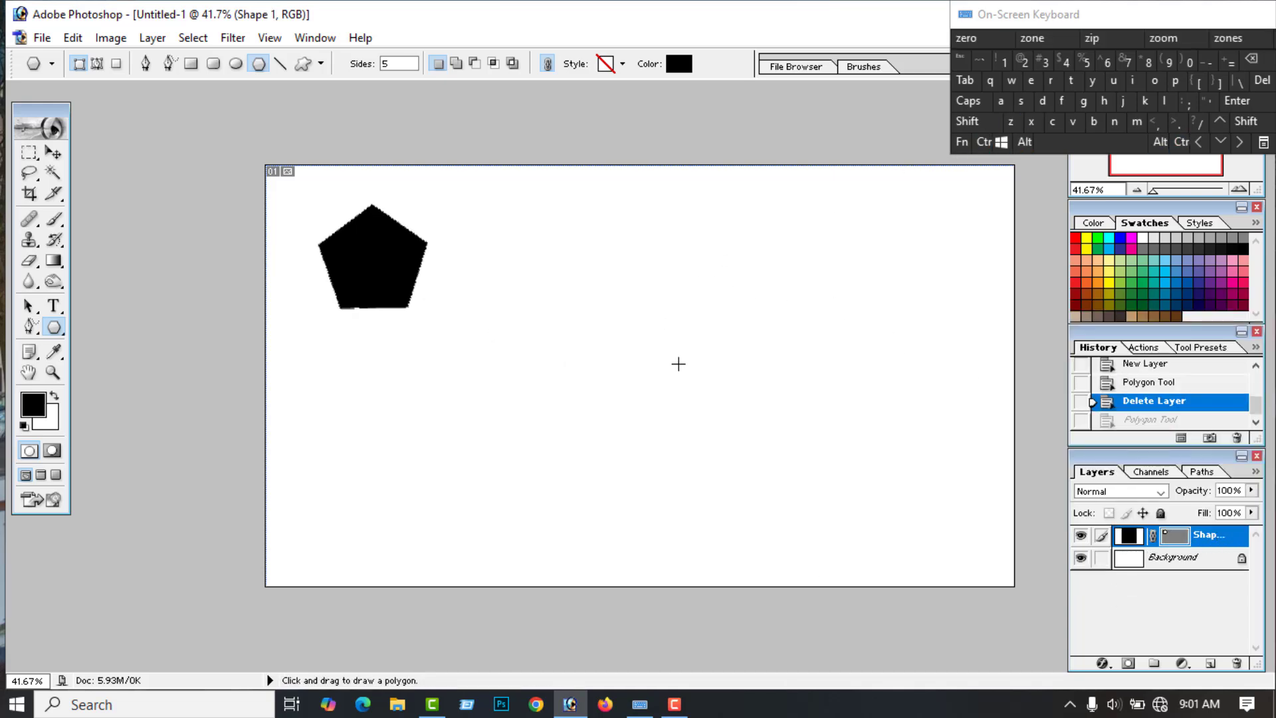
Step: Add a larger pentagon to the existing shape layer, and draw a third one in intersect mode near the canvas's lower right
left_click(968, 122)
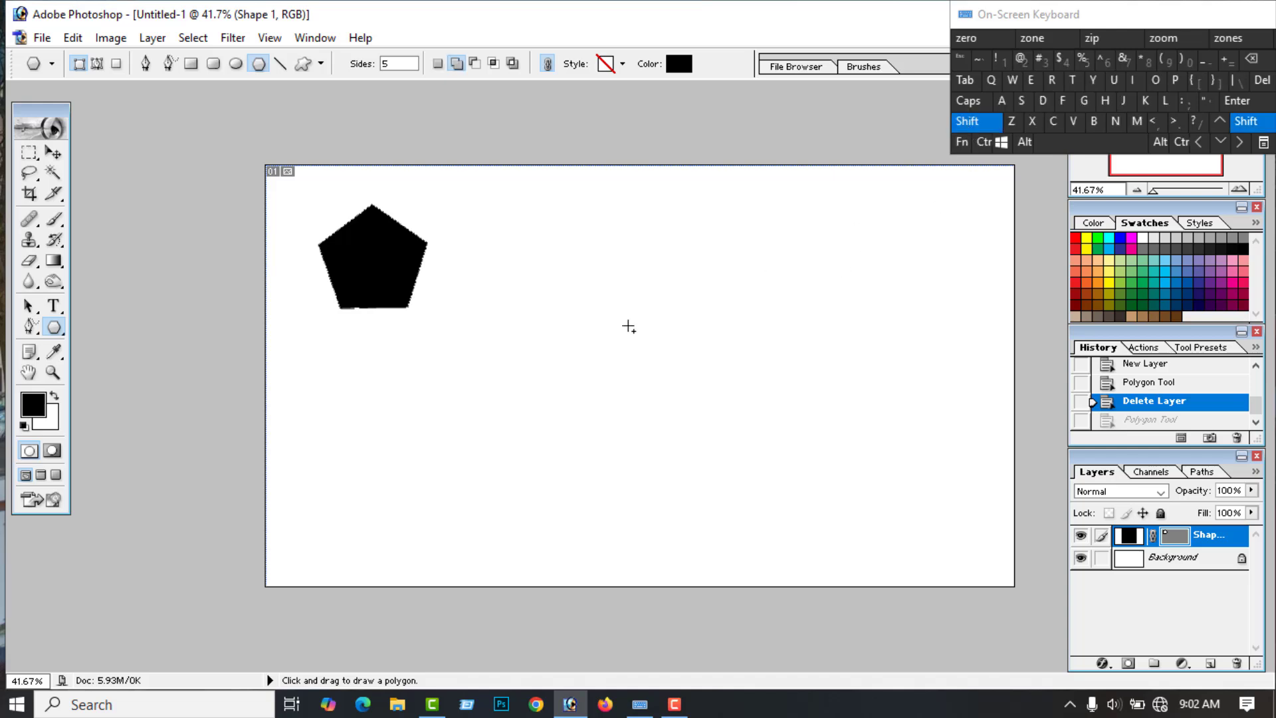
left_click_drag(526, 332, 596, 418)
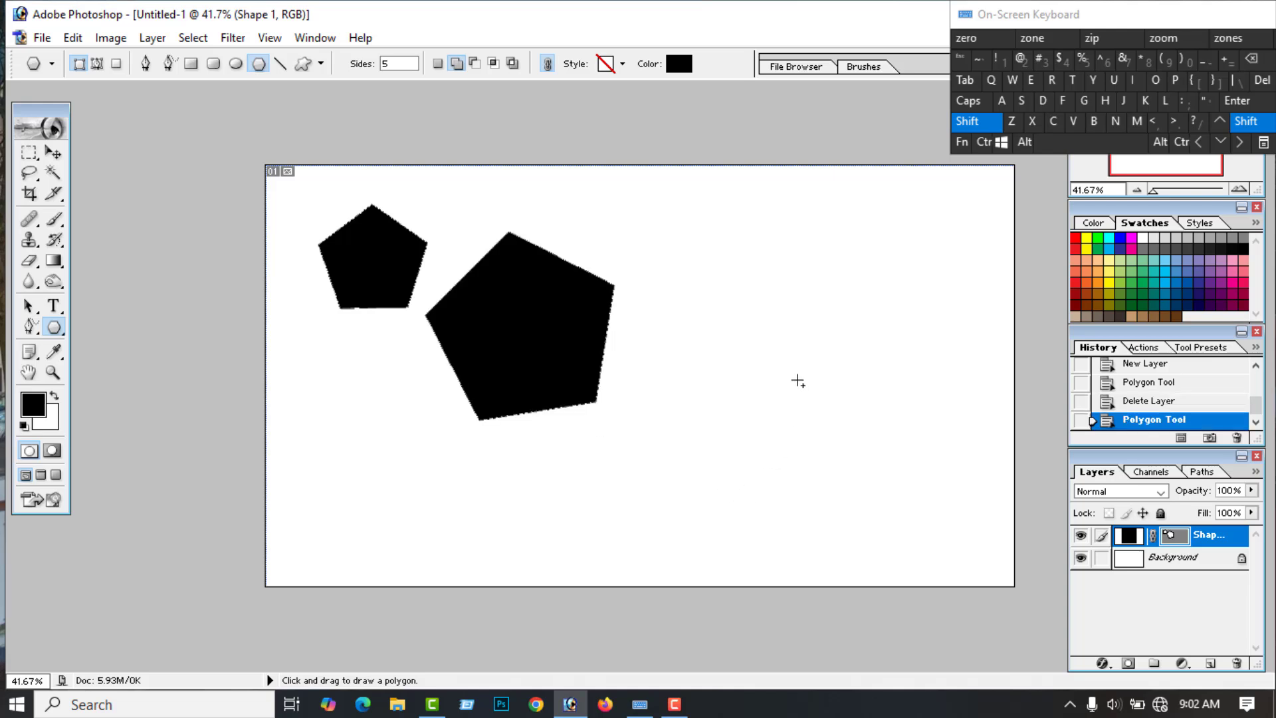
left_click(1025, 142)
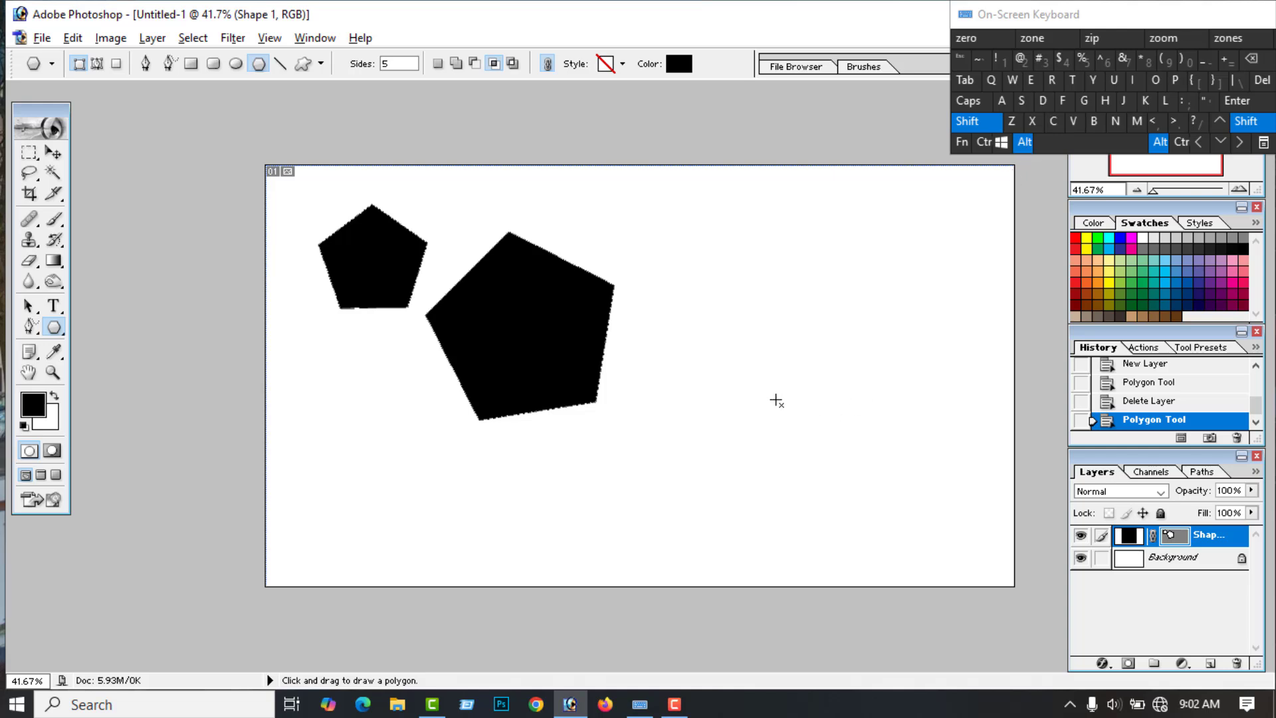
left_click_drag(749, 392, 840, 488)
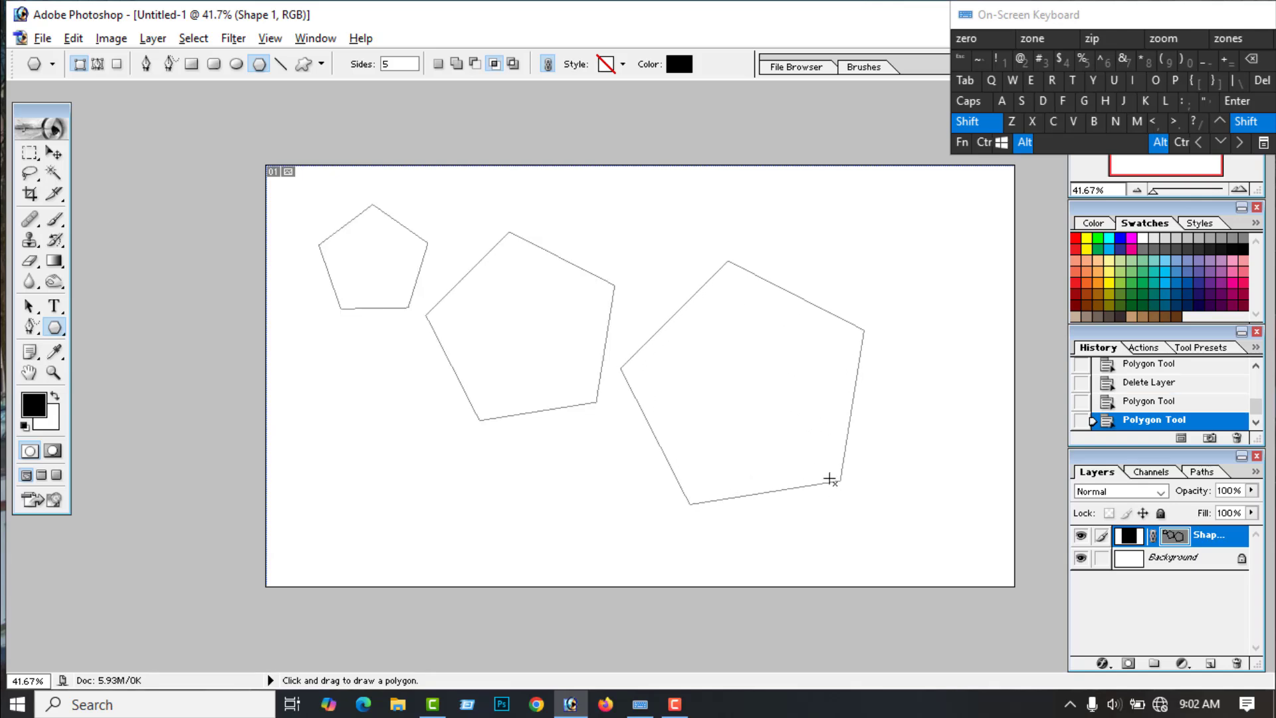
Step: Undo the last two pentagons so that only the first pentagon remains
left_click(986, 142)
left_click(1024, 141)
left_click(968, 121)
left_click(984, 143)
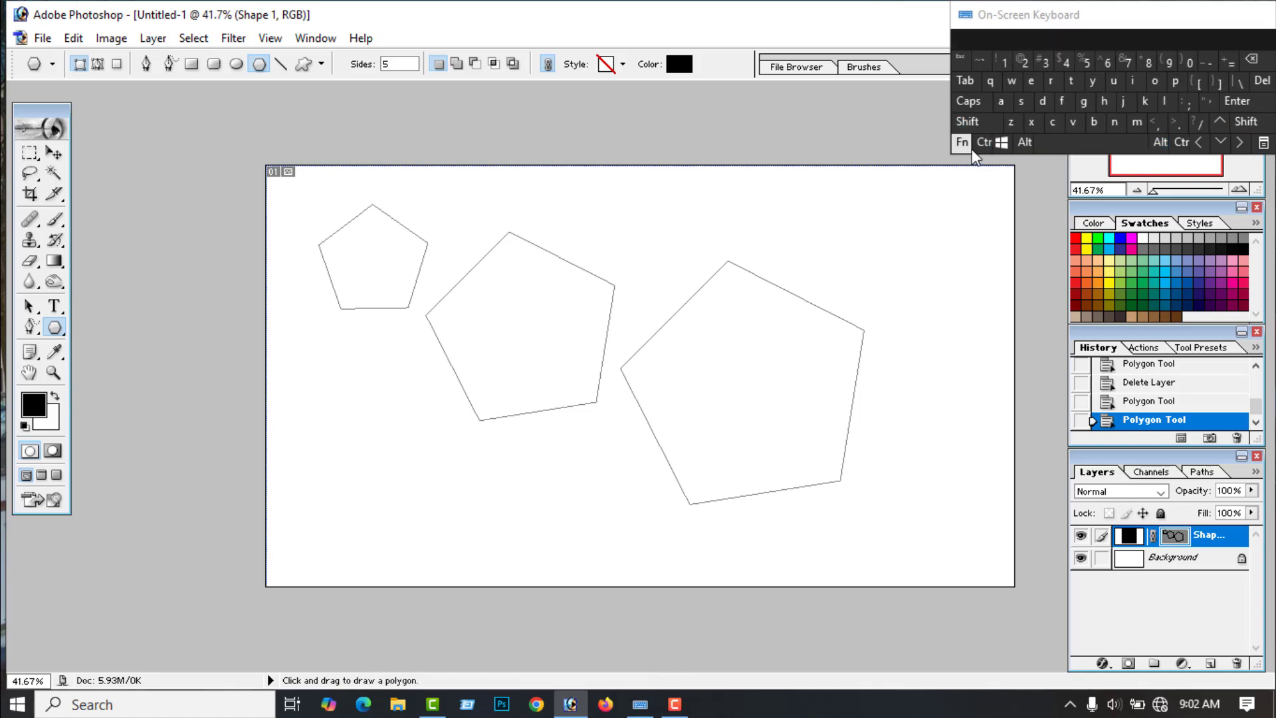
left_click(984, 142)
left_click(1025, 141)
left_click(1010, 121)
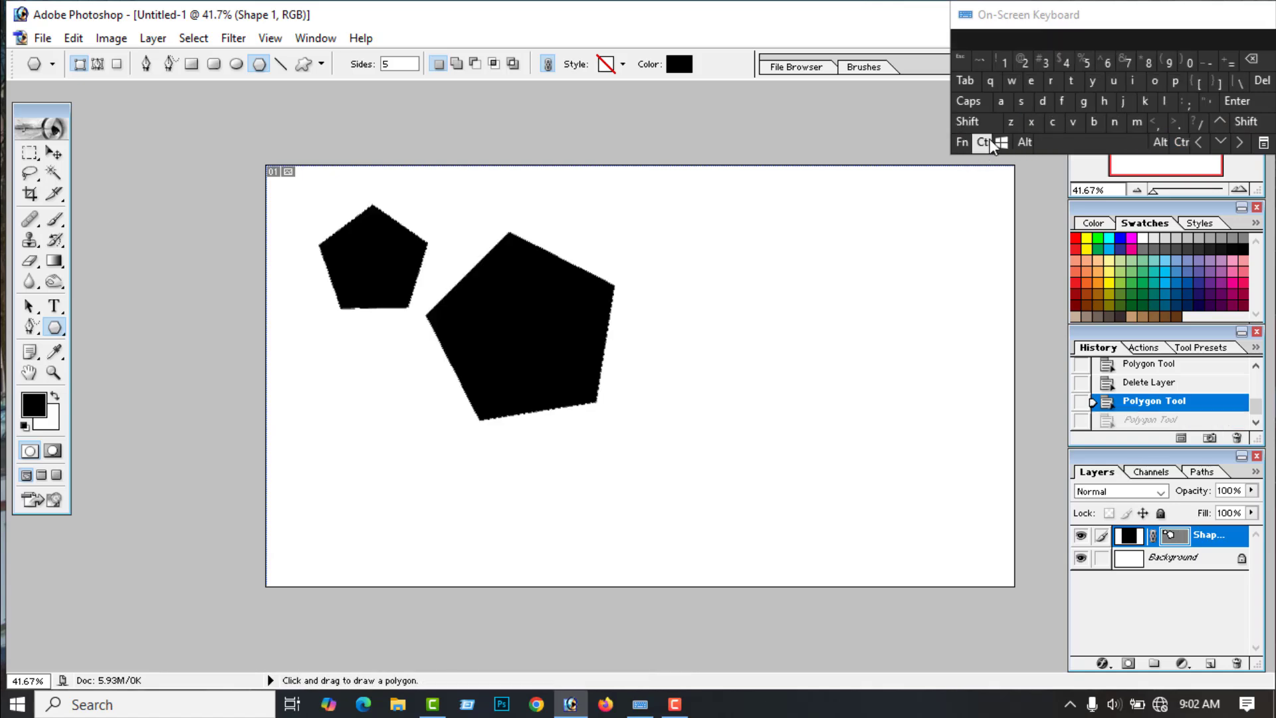
left_click(987, 143)
left_click(1024, 141)
left_click(1010, 121)
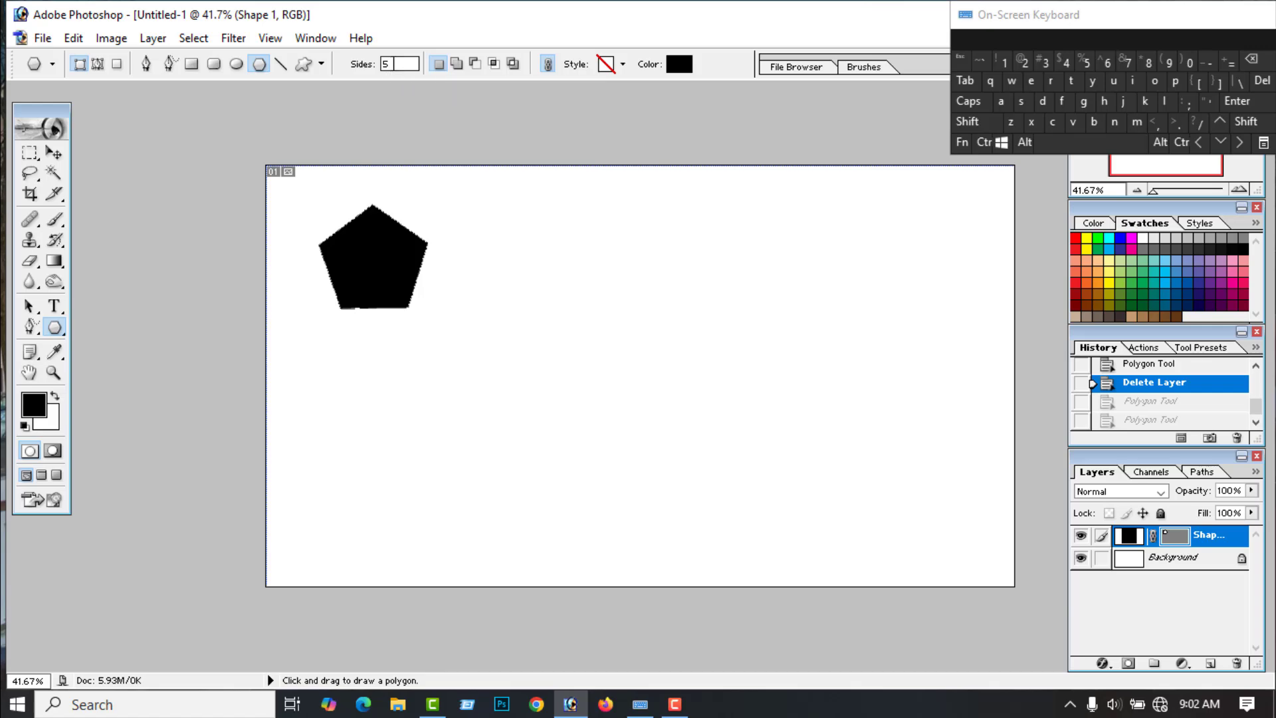
Step: Set the number of polygon sides to 3 and draw a triangle to the right of the pentagon
double_click(385, 64)
left_click(1004, 62)
left_click(545, 282)
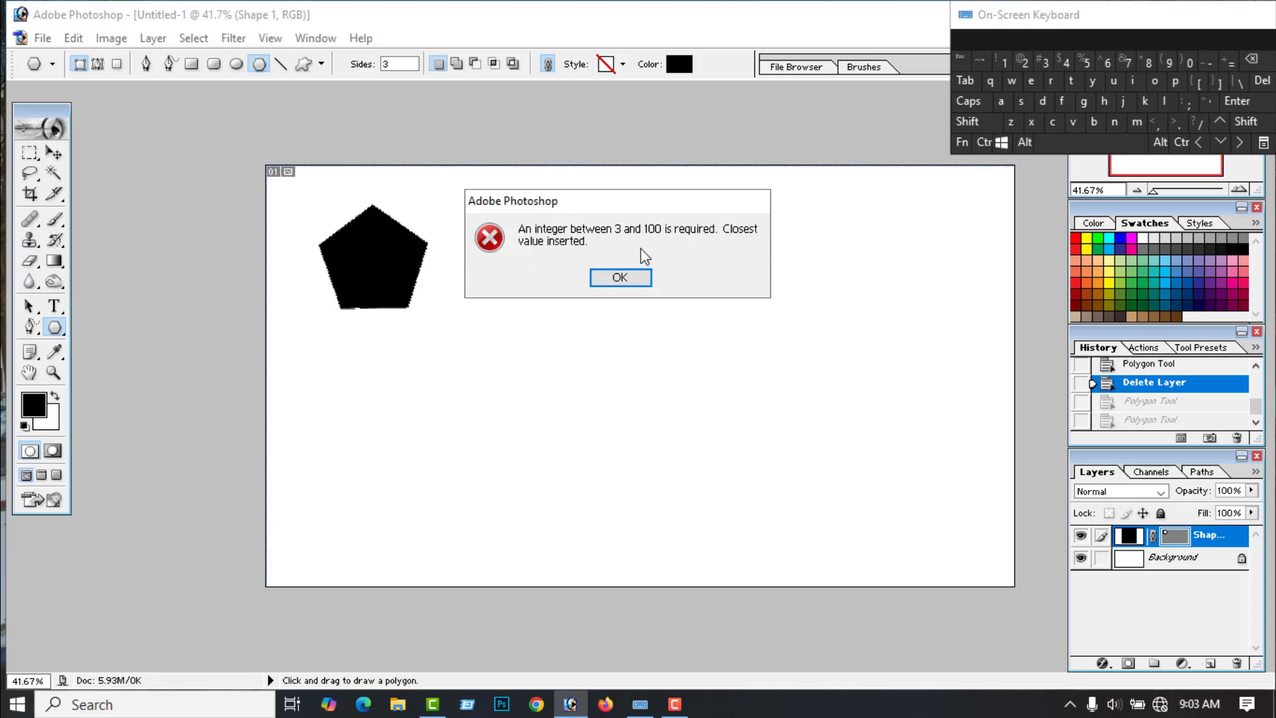
left_click(621, 277)
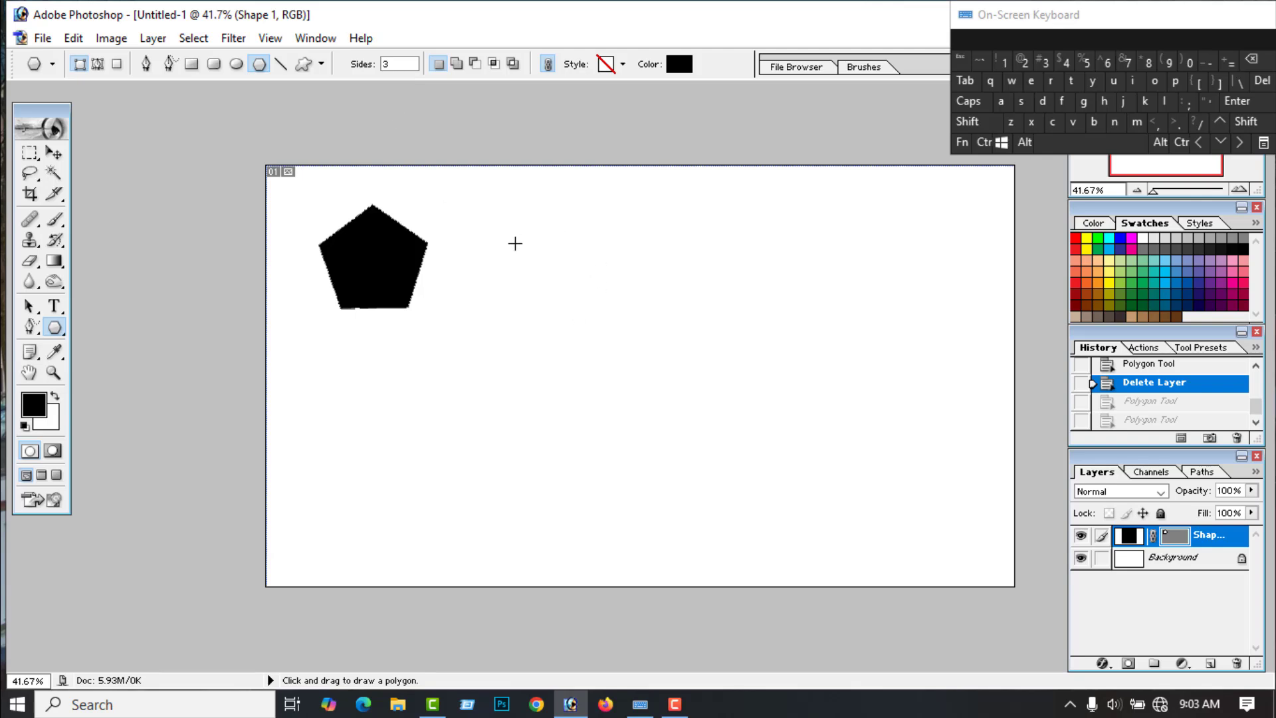
left_click_drag(516, 243, 574, 278)
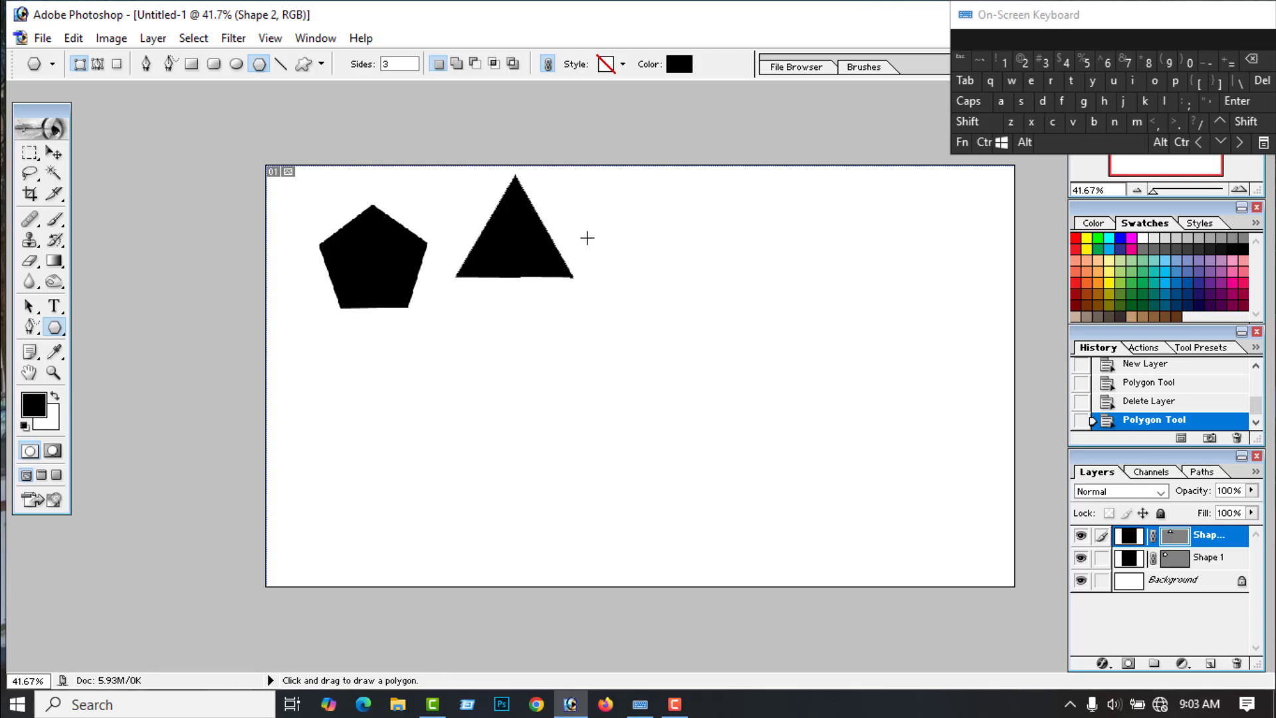
Step: Draw a four-sided polygon and a five-sided polygon in a row to the right of the triangle
double_click(389, 64)
left_click_drag(656, 235, 702, 278)
double_click(386, 63)
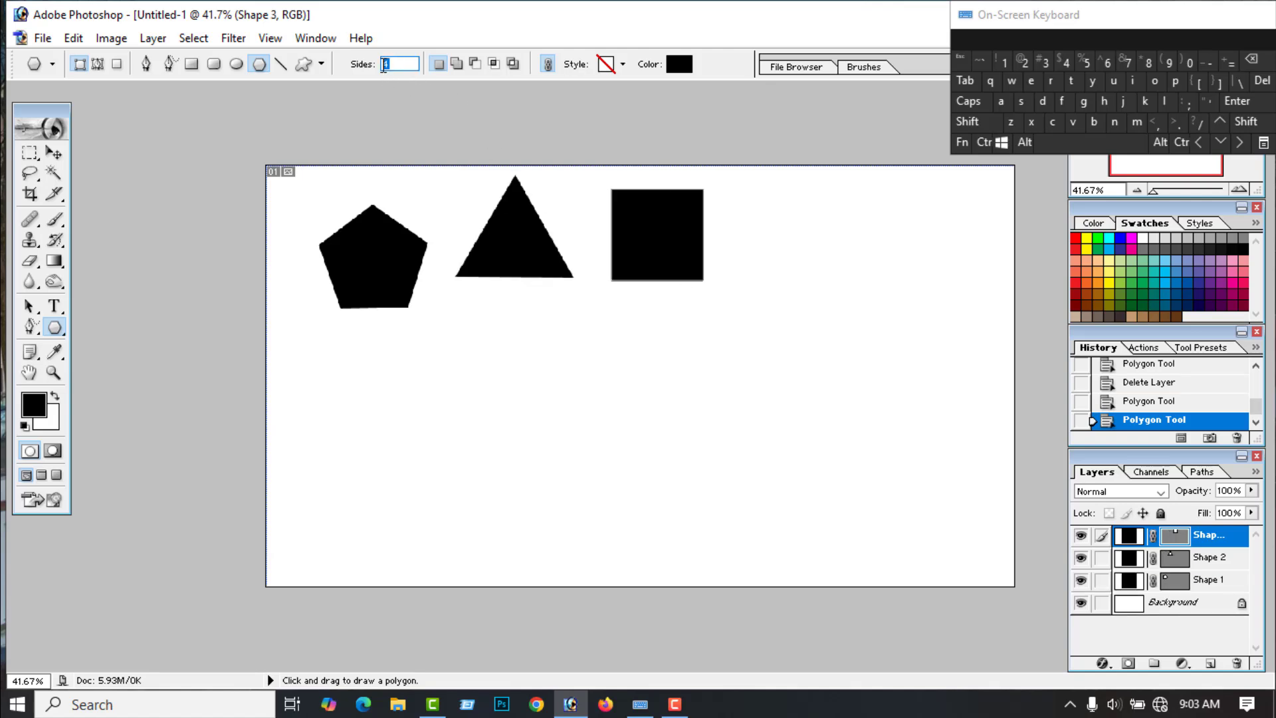
type("5")
left_click_drag(793, 259, 828, 303)
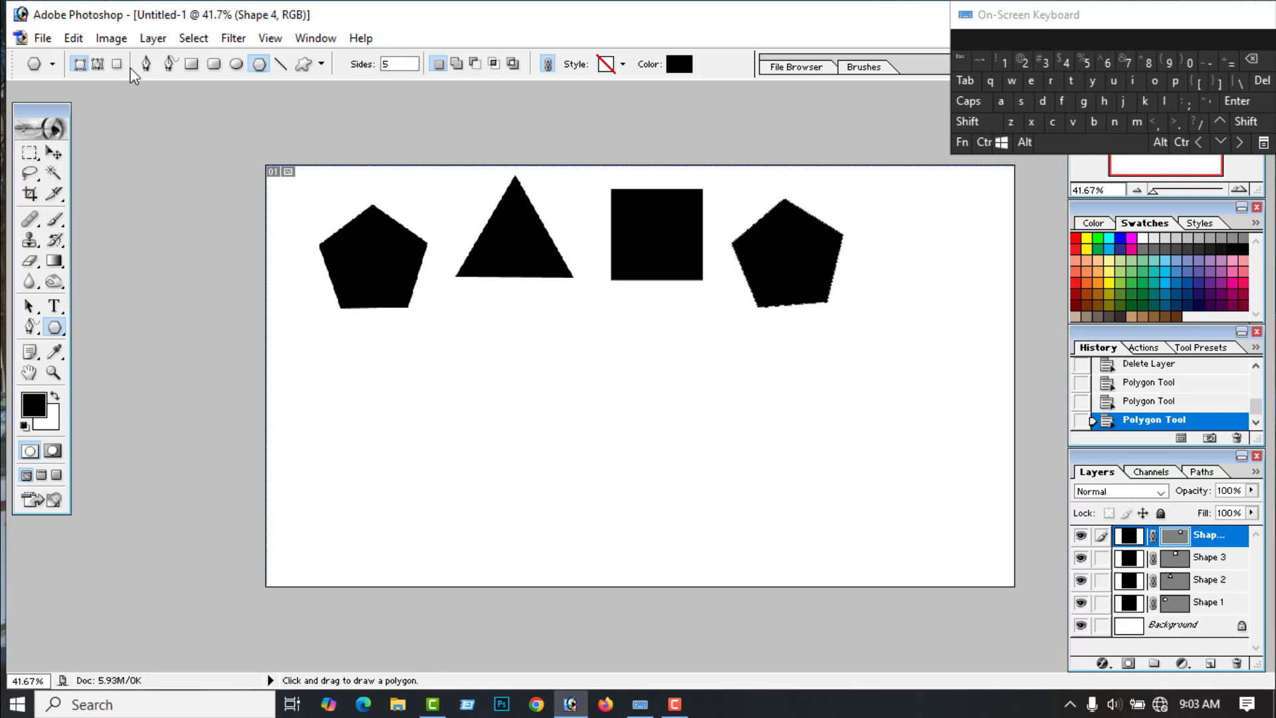
Step: Set the number of polygon sides to 6 and draw a hexagon at the right end of the row
double_click(399, 64)
left_click(1108, 64)
left_click_drag(909, 239, 941, 288)
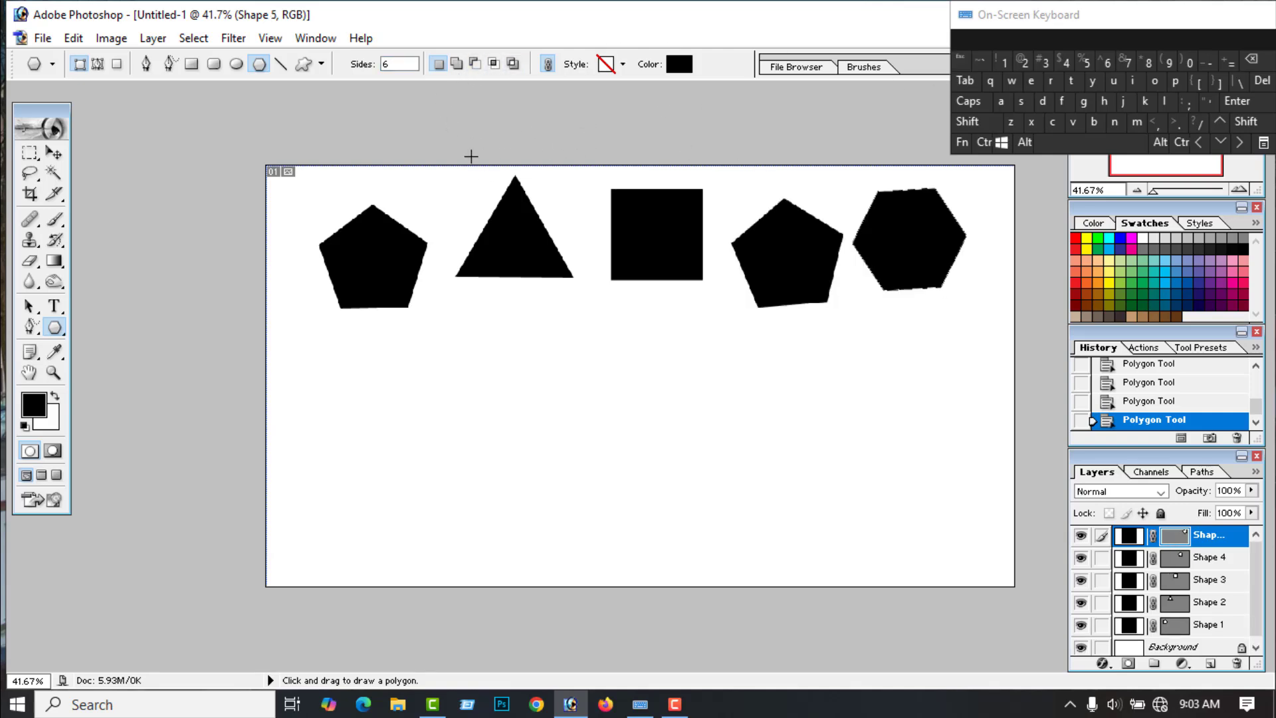
Step: Set the number of polygon sides to 10 and draw a large ten-sided polygon below the row of shapes
left_click(389, 65)
right_click(389, 65)
left_click(423, 81)
key("Down")
type("10")
left_click_drag(592, 420, 658, 489)
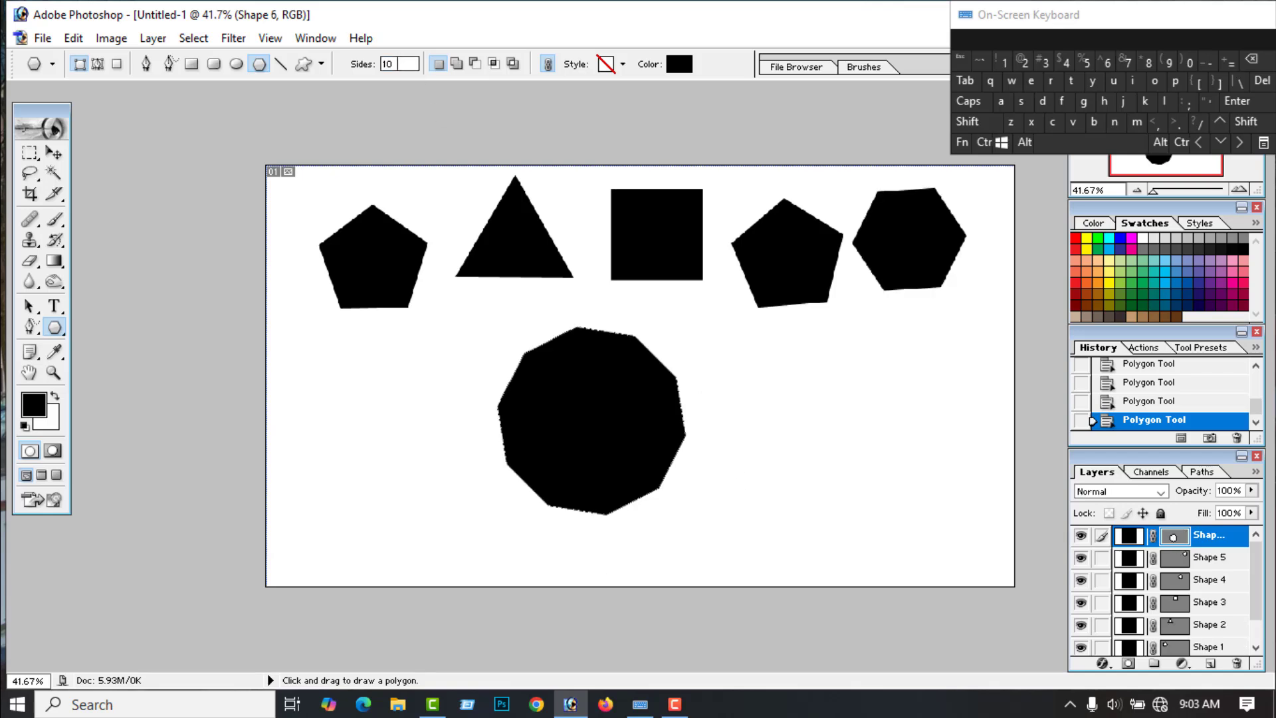
Step: Set the number of polygon sides to 5 and move the on-screen keyboard slightly aside
left_click(387, 64)
double_click(399, 64)
left_click_drag(1051, 14, 1042, 14)
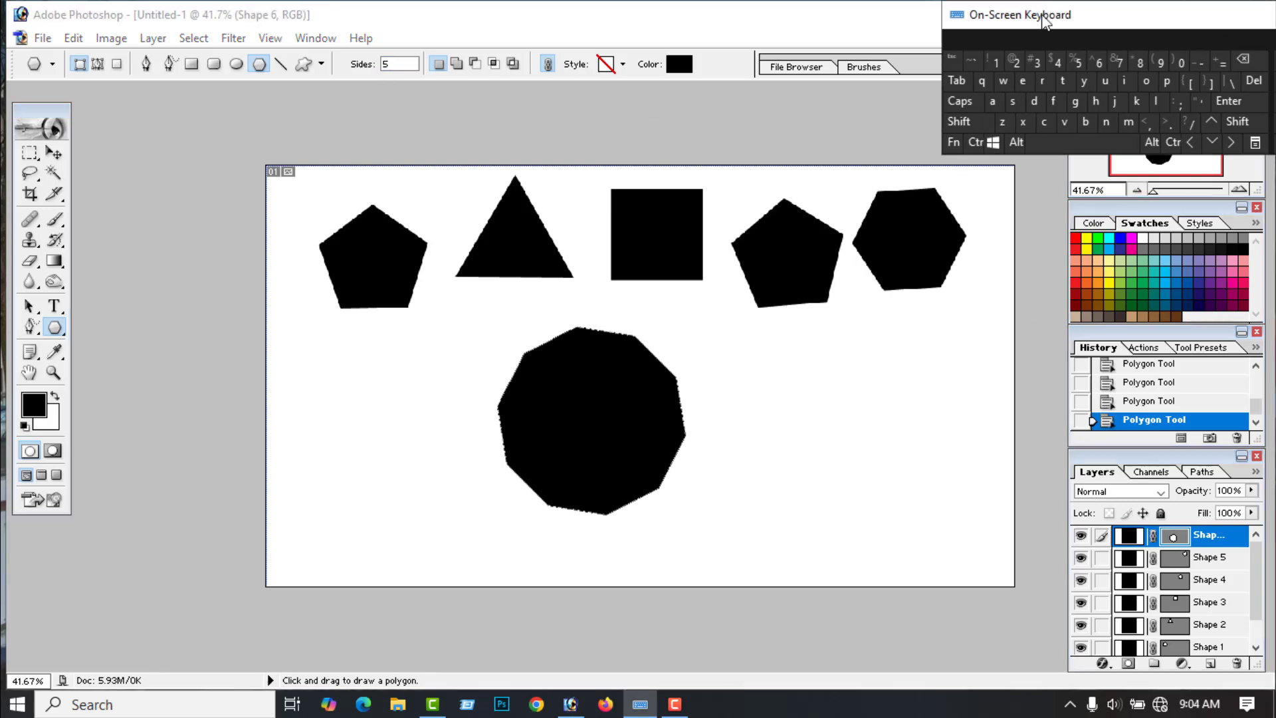
Step: Step backward through the history until all drawn polygons are removed from the canvas
left_click(975, 142)
left_click(1016, 139)
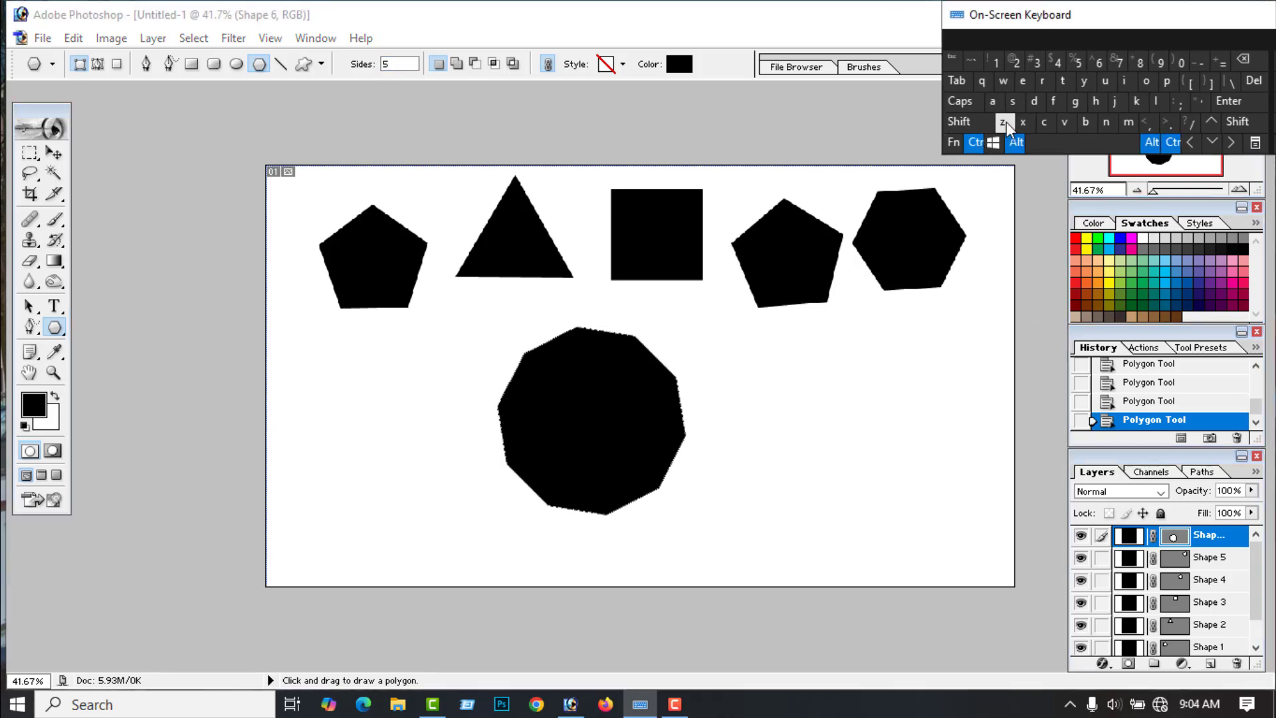
left_click(1005, 121)
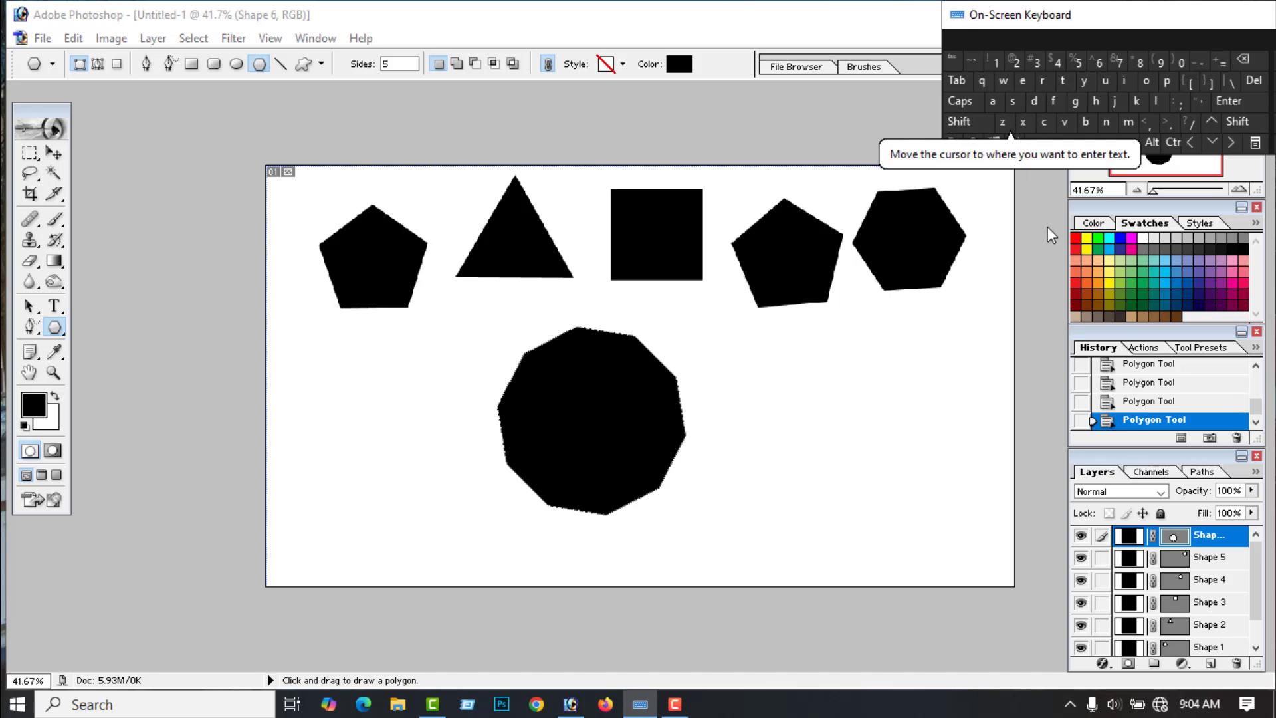
left_click(1047, 226)
left_click(976, 145)
left_click(1017, 142)
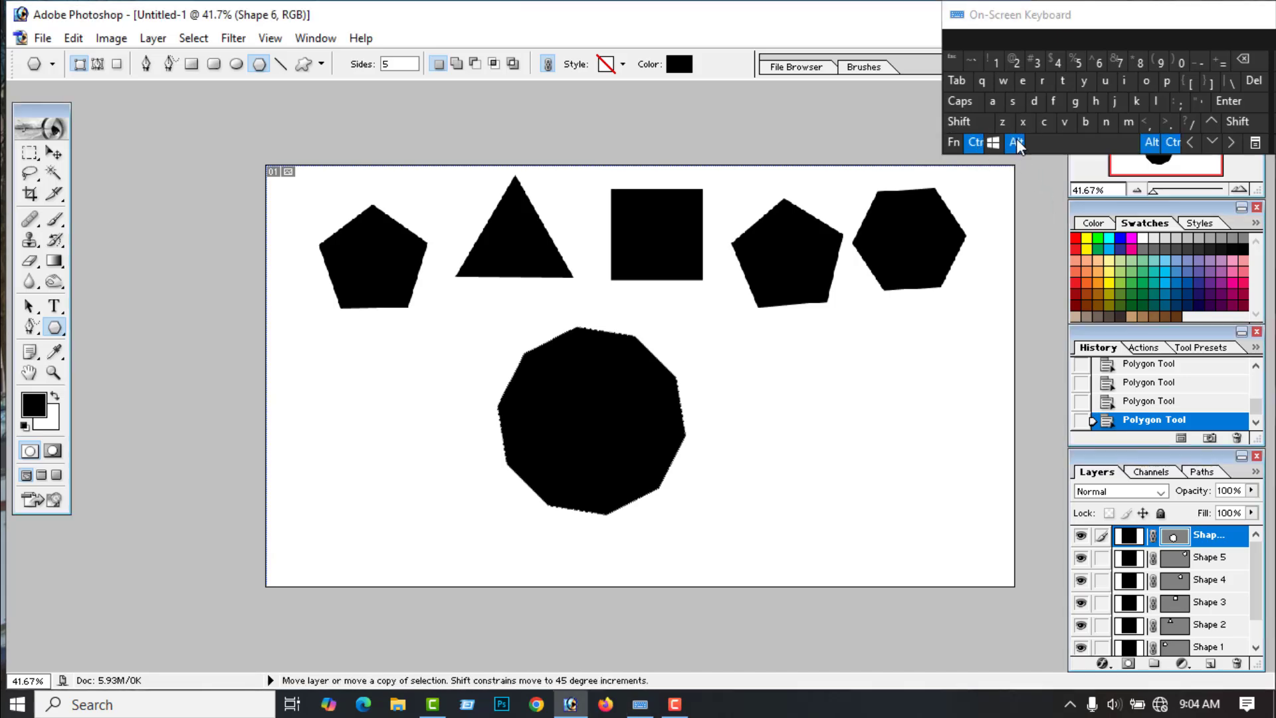
left_click(1004, 122)
left_click(977, 141)
left_click(1014, 142)
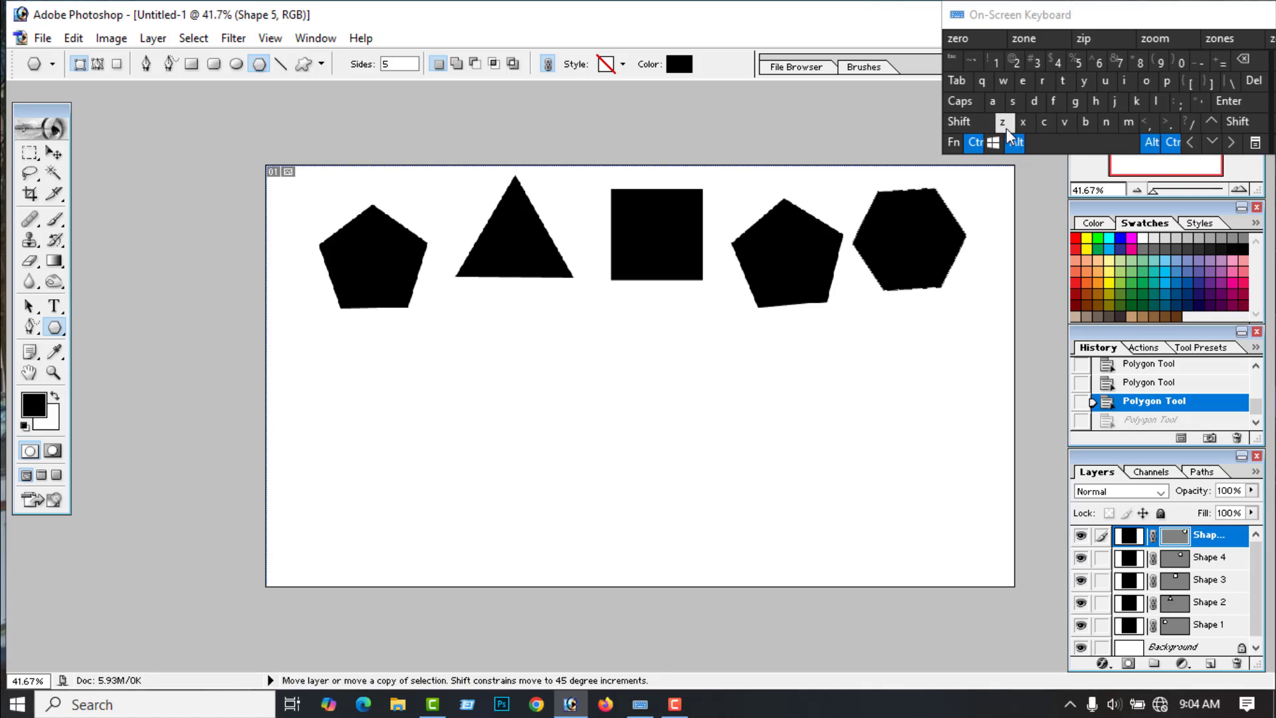
left_click(1004, 123)
left_click(977, 142)
left_click(1013, 142)
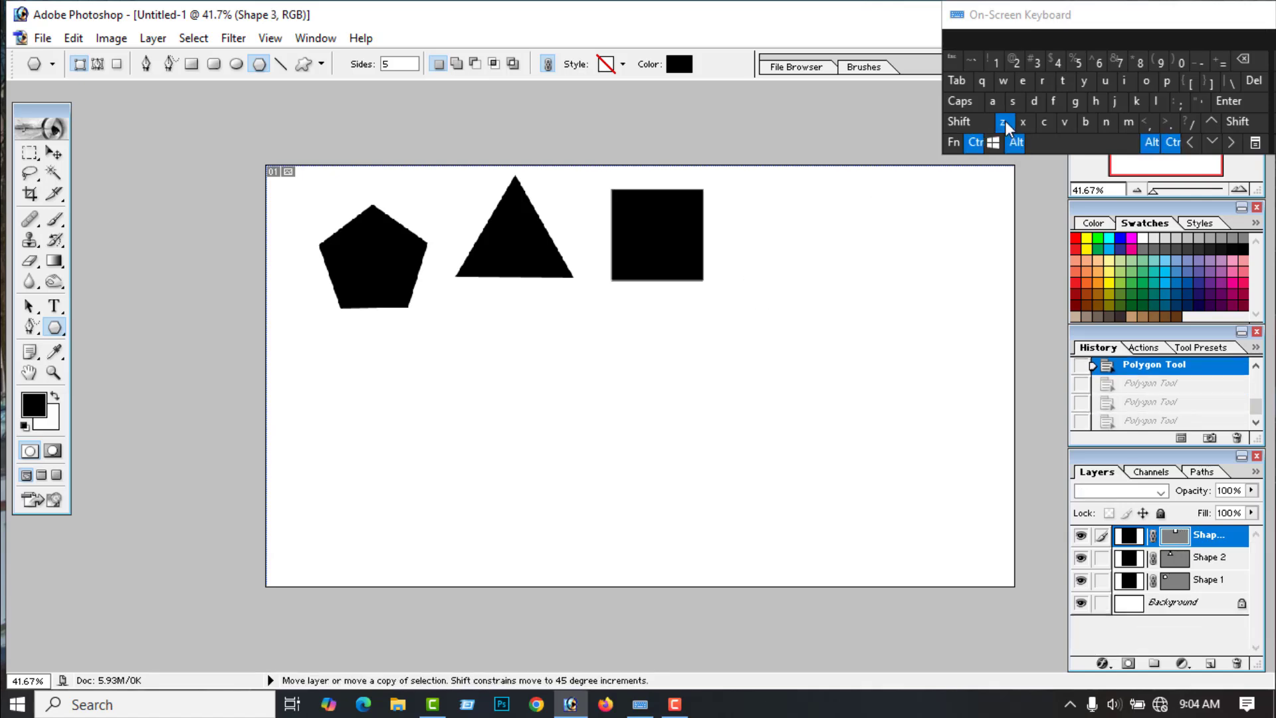
left_click(1004, 122)
left_click(977, 141)
left_click(1014, 141)
left_click(1004, 123)
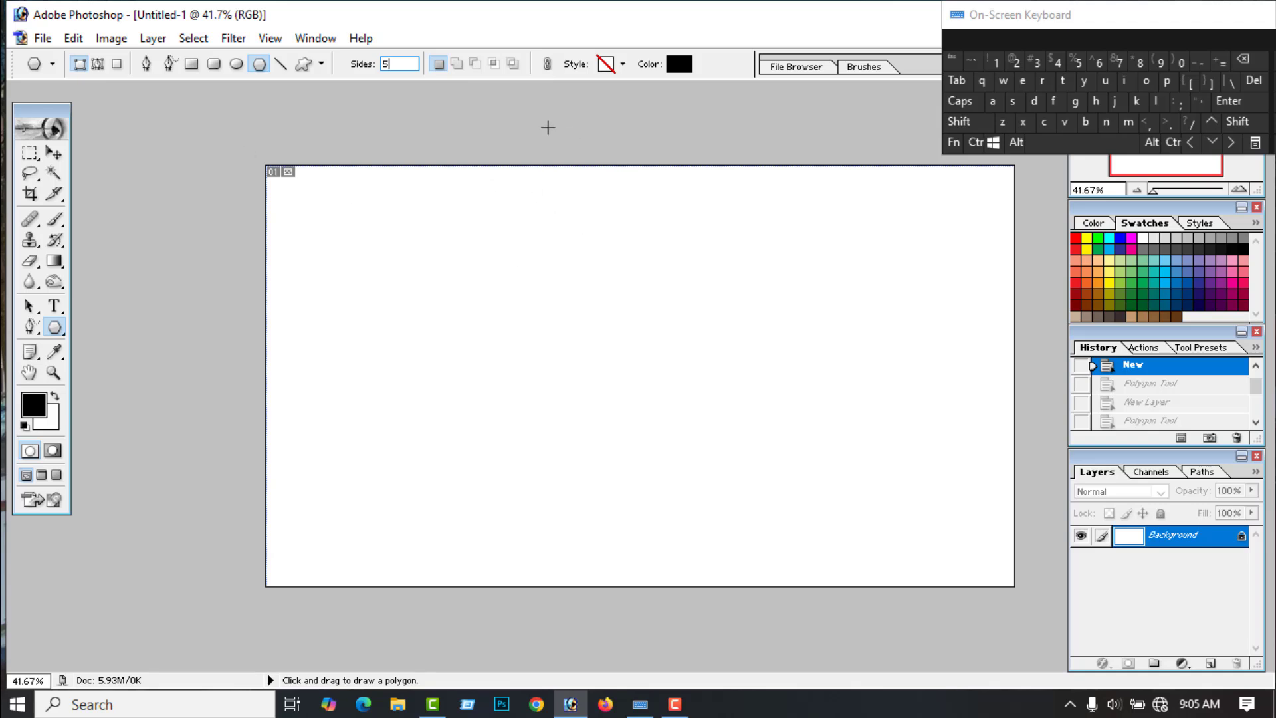
Step: Set the radius in the Polygon tool's options to 3 in
left_click(322, 65)
left_click(316, 102)
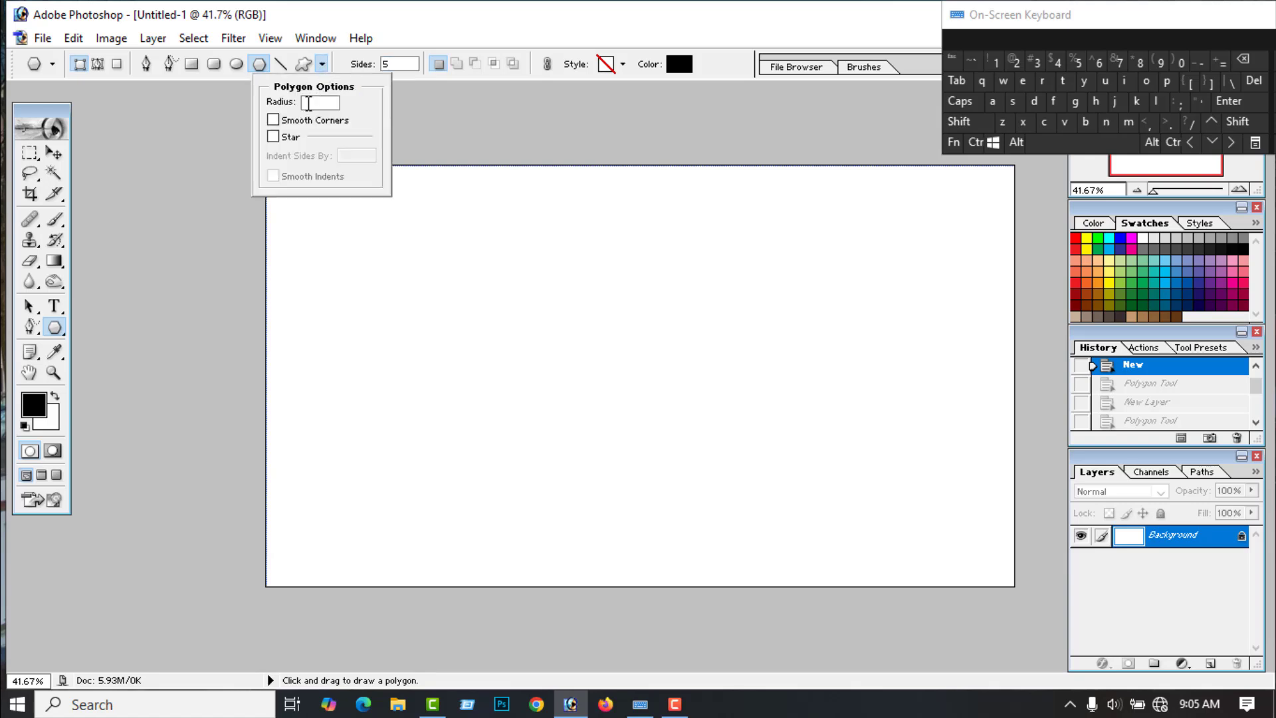
left_click(1035, 63)
left_click(416, 81)
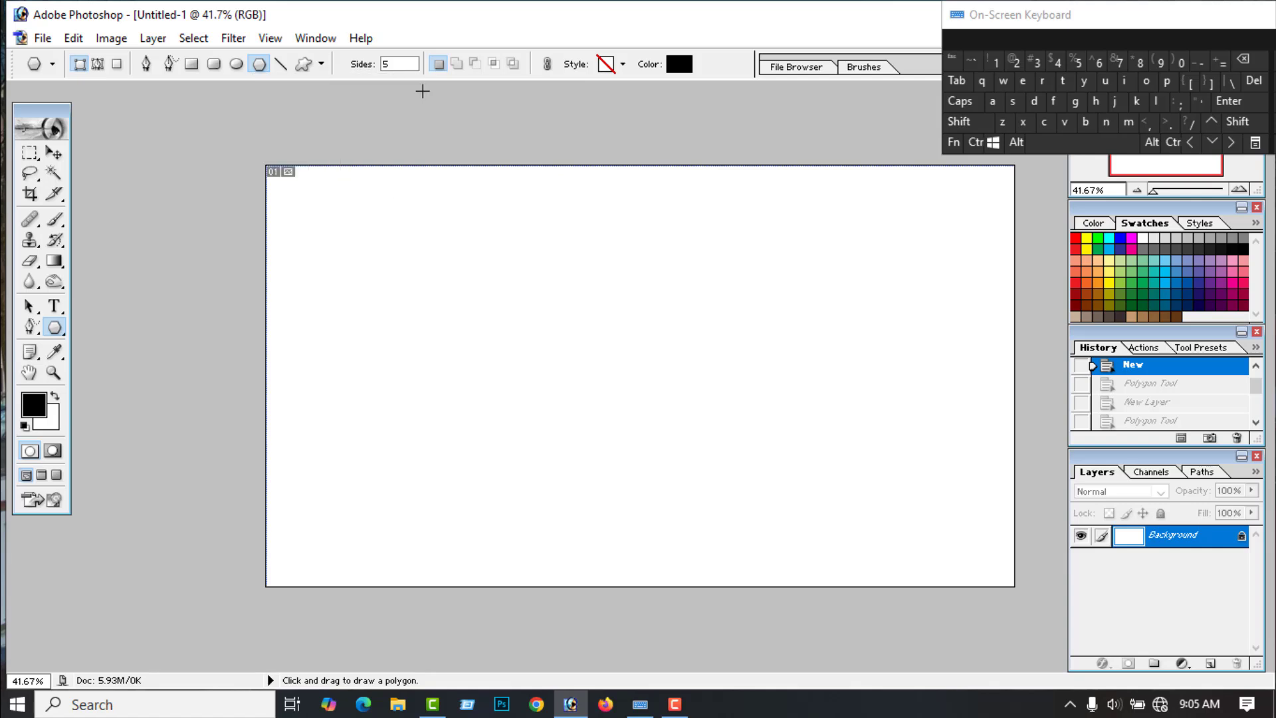
Step: Set the number of polygon sides to 3 and place a triangle in the upper-left area of the canvas
double_click(387, 64)
right_click(388, 63)
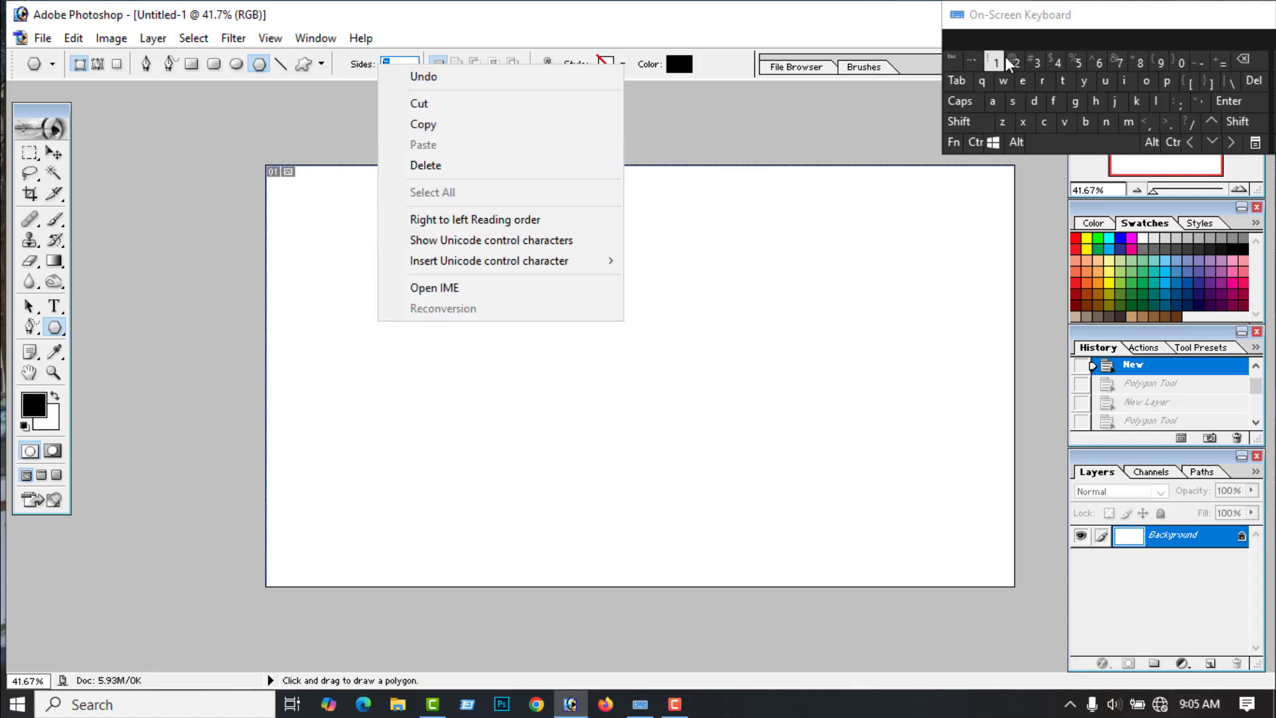
left_click(1035, 64)
left_click(351, 162)
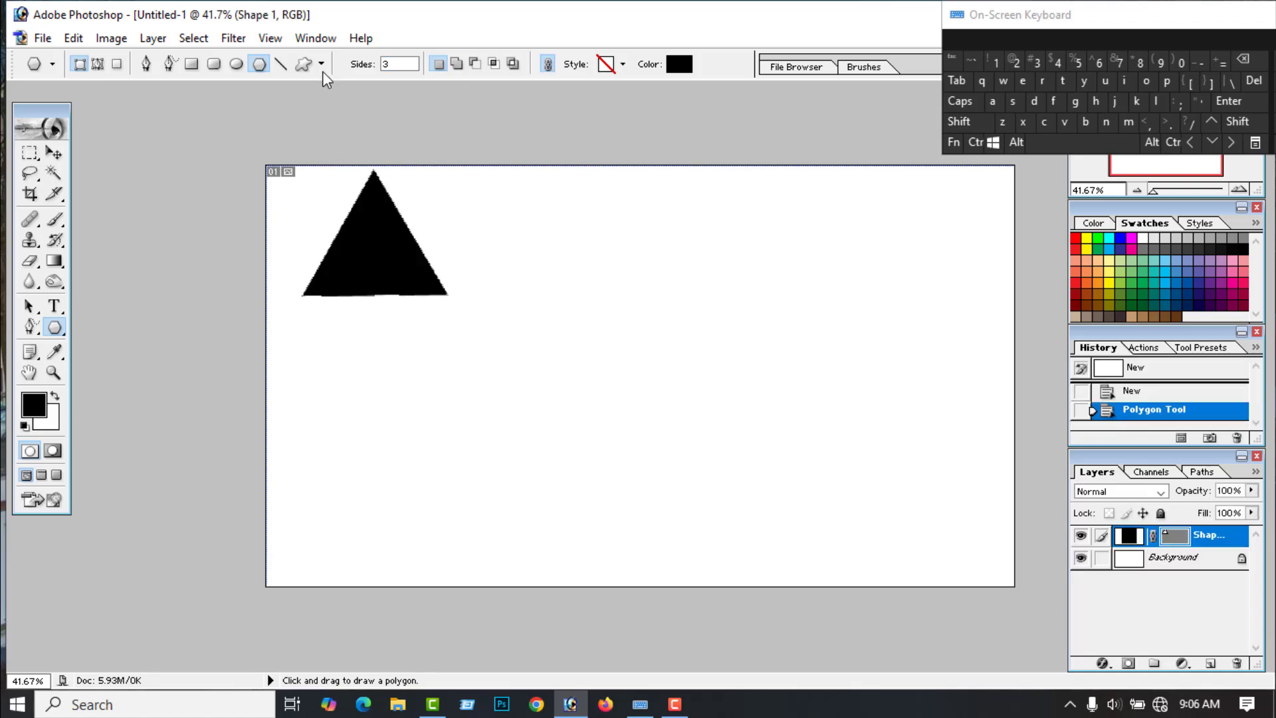
Step: Set the polygon radius to 4 in and draw a larger triangle near the middle of the canvas
left_click(322, 65)
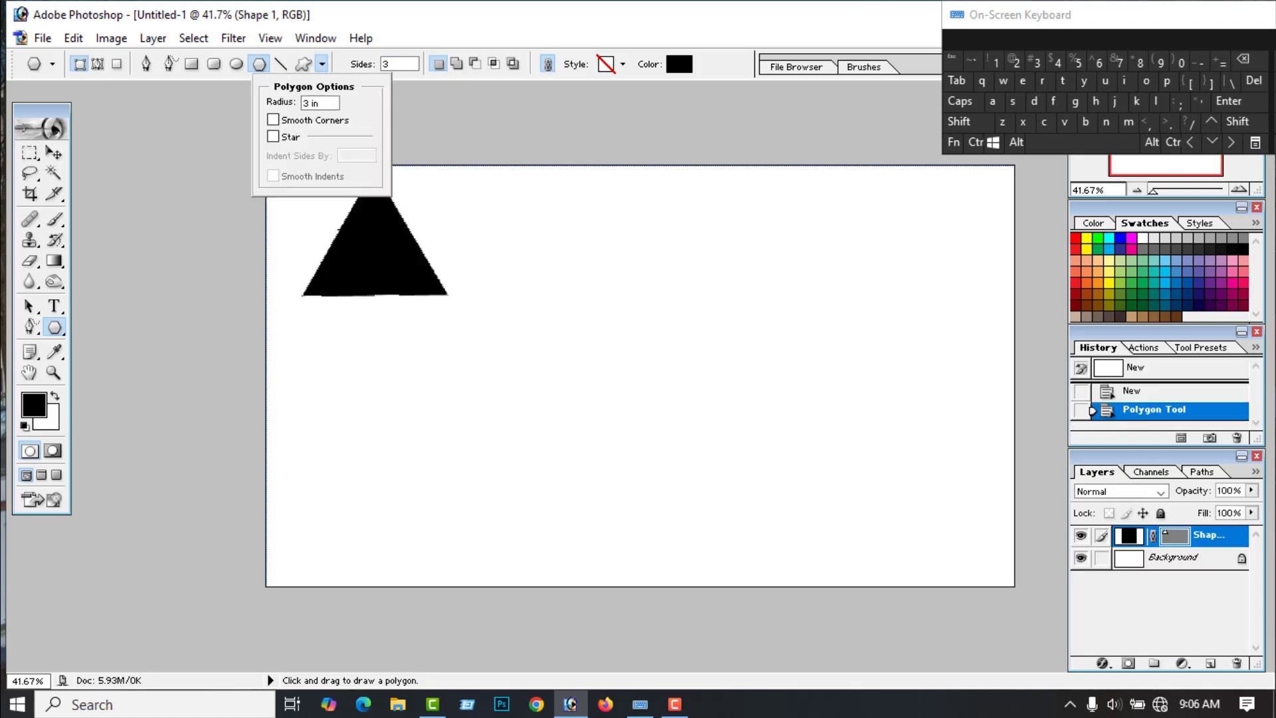
left_click(455, 104)
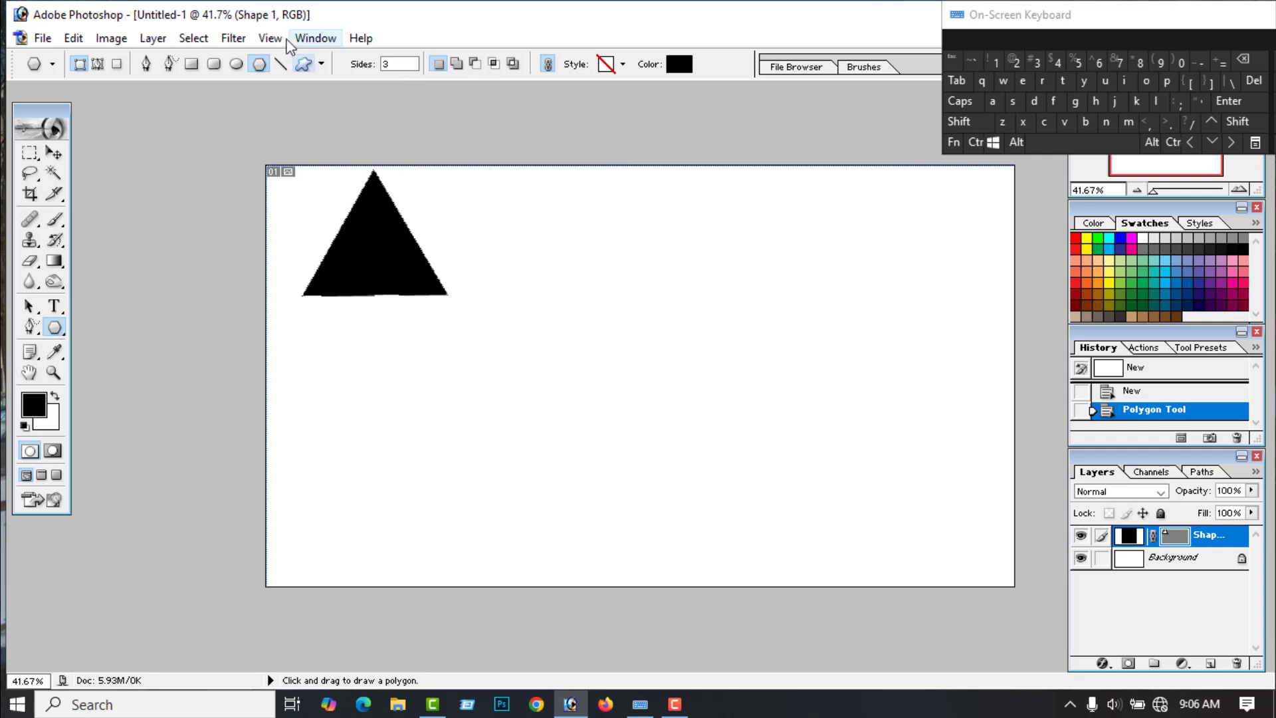
left_click(322, 64)
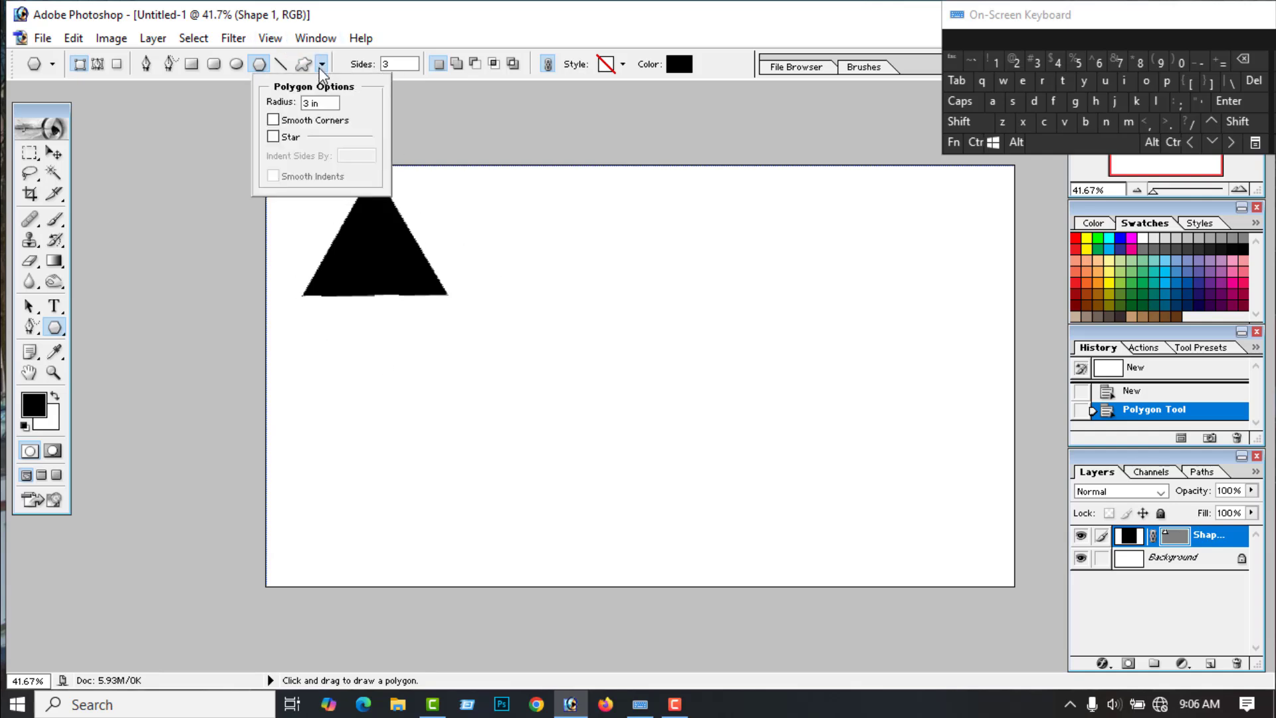
double_click(307, 104)
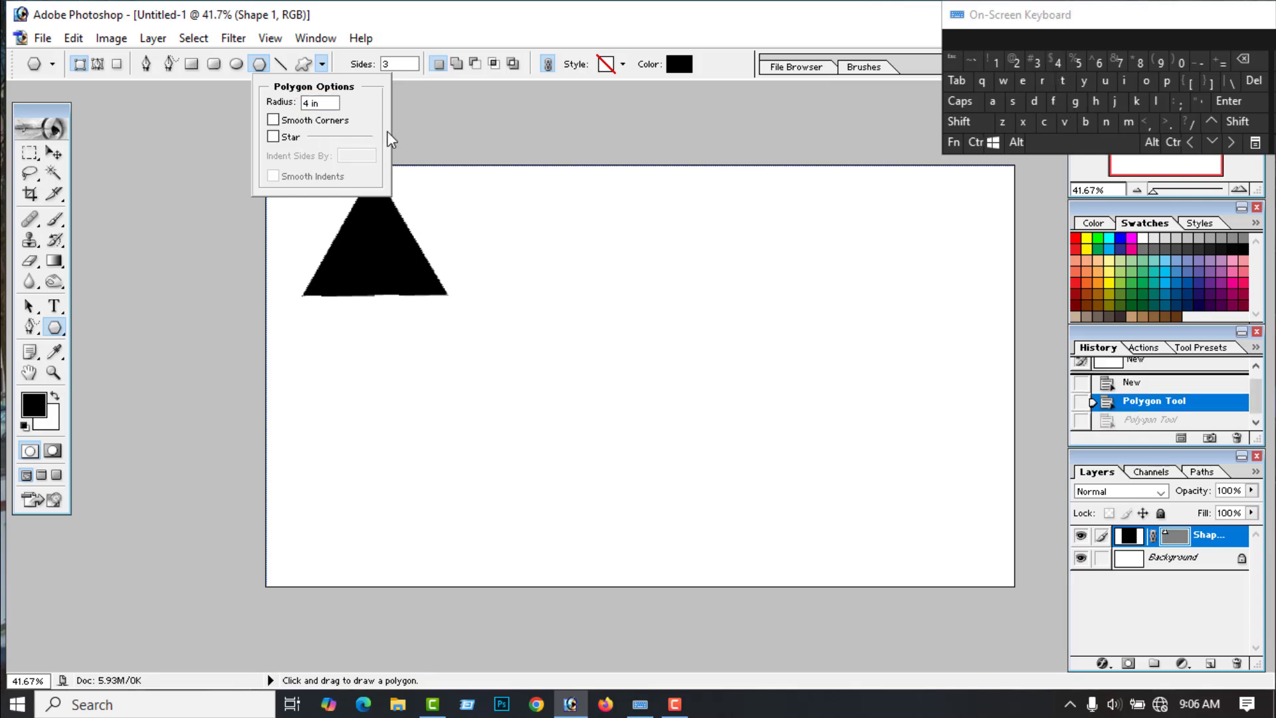
left_click(436, 126)
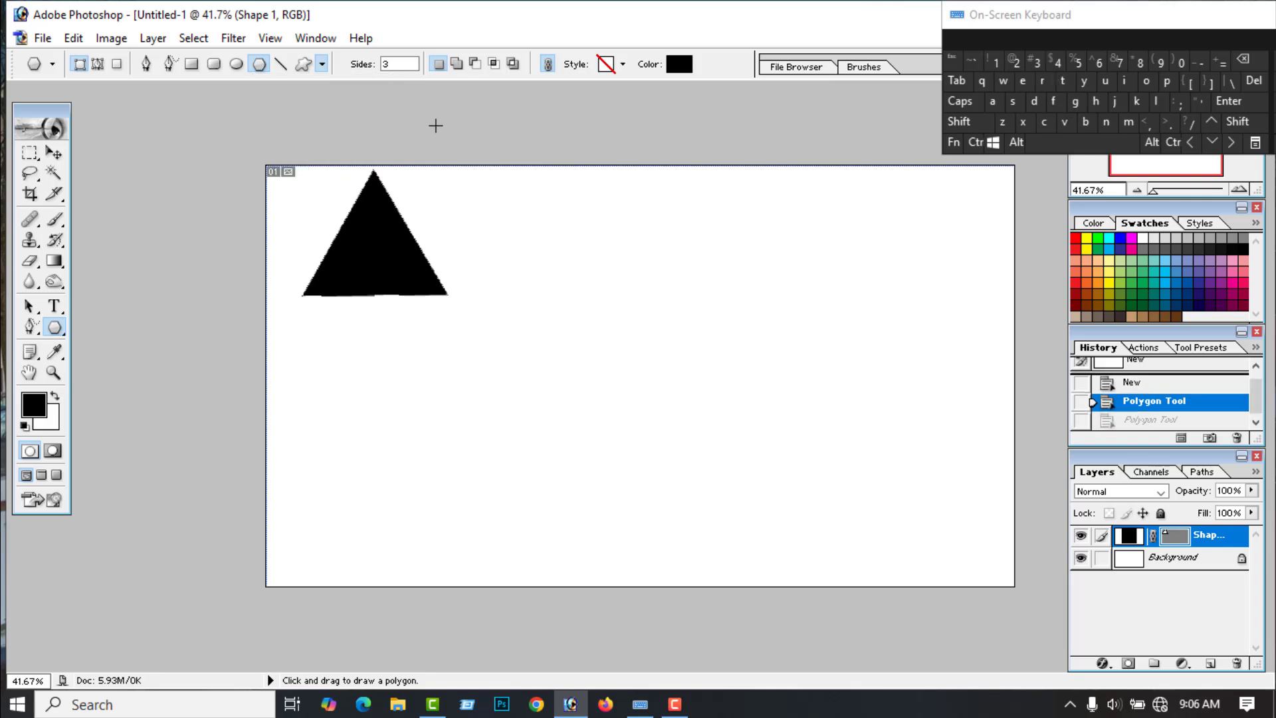
left_click_drag(590, 327, 621, 345)
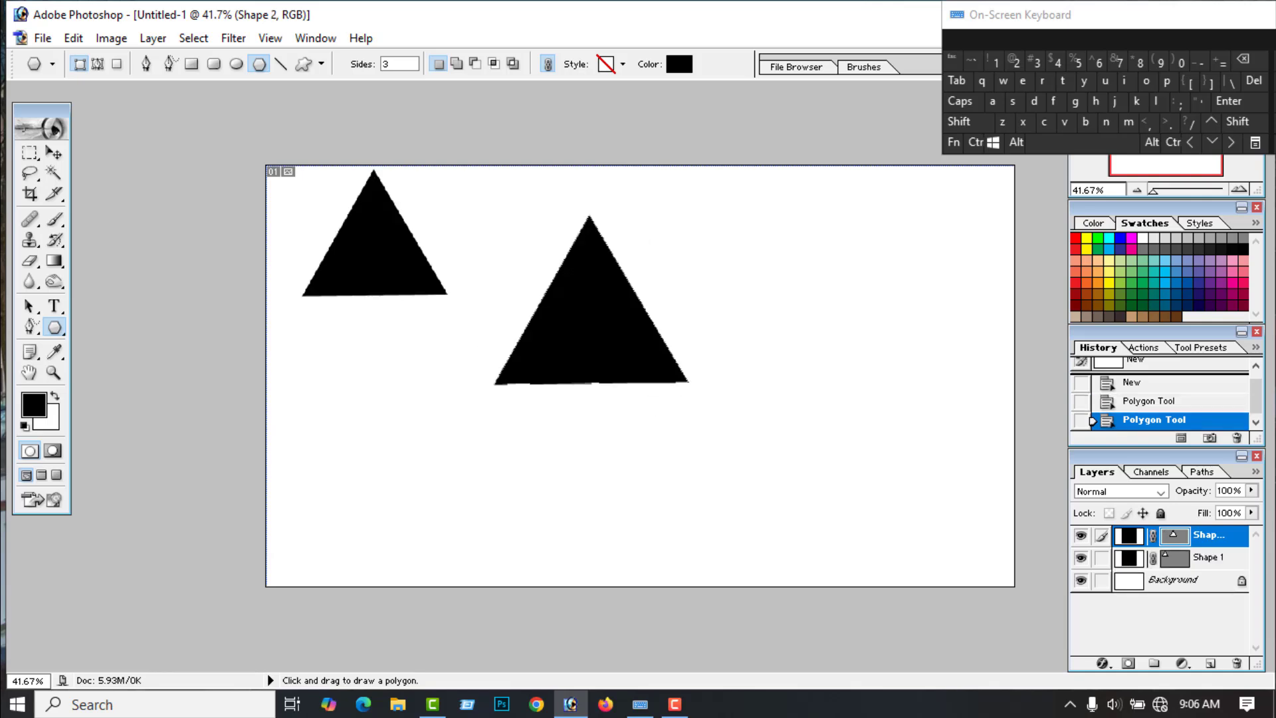
Step: Undo the larger triangle and set the polygon radius back to 3 in
left_click(322, 63)
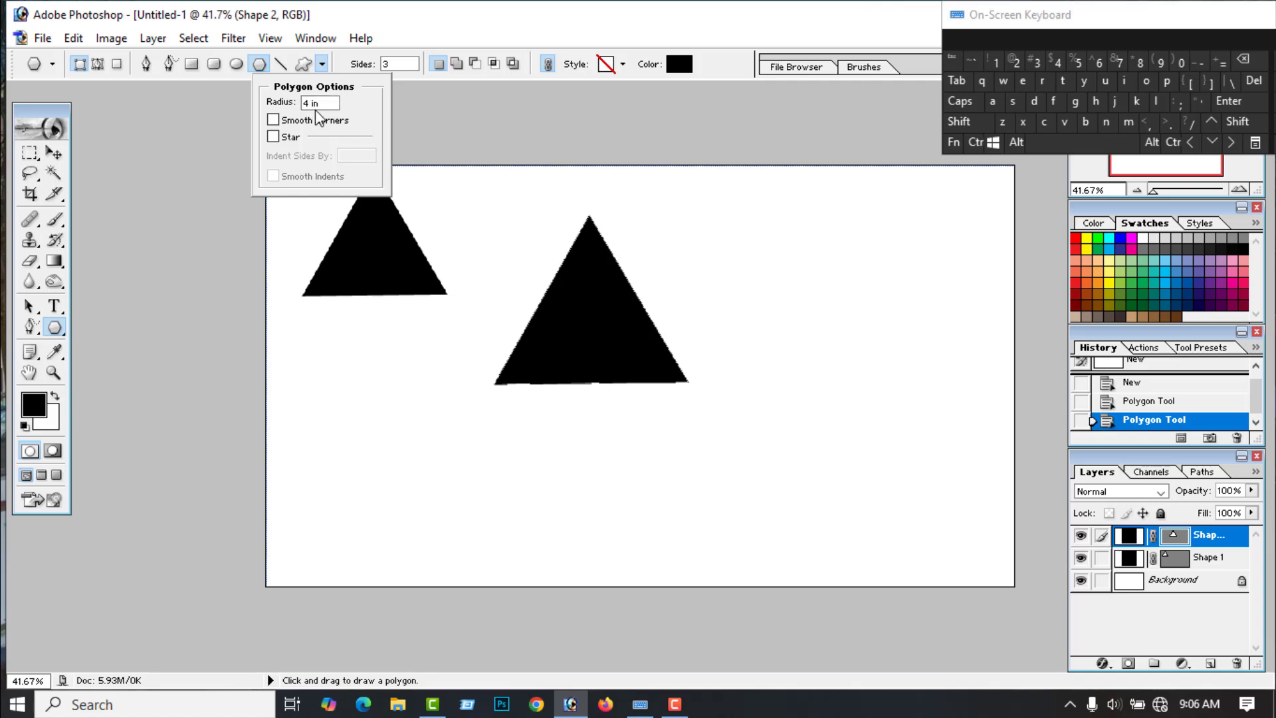
key("ctrl+z")
left_click(321, 63)
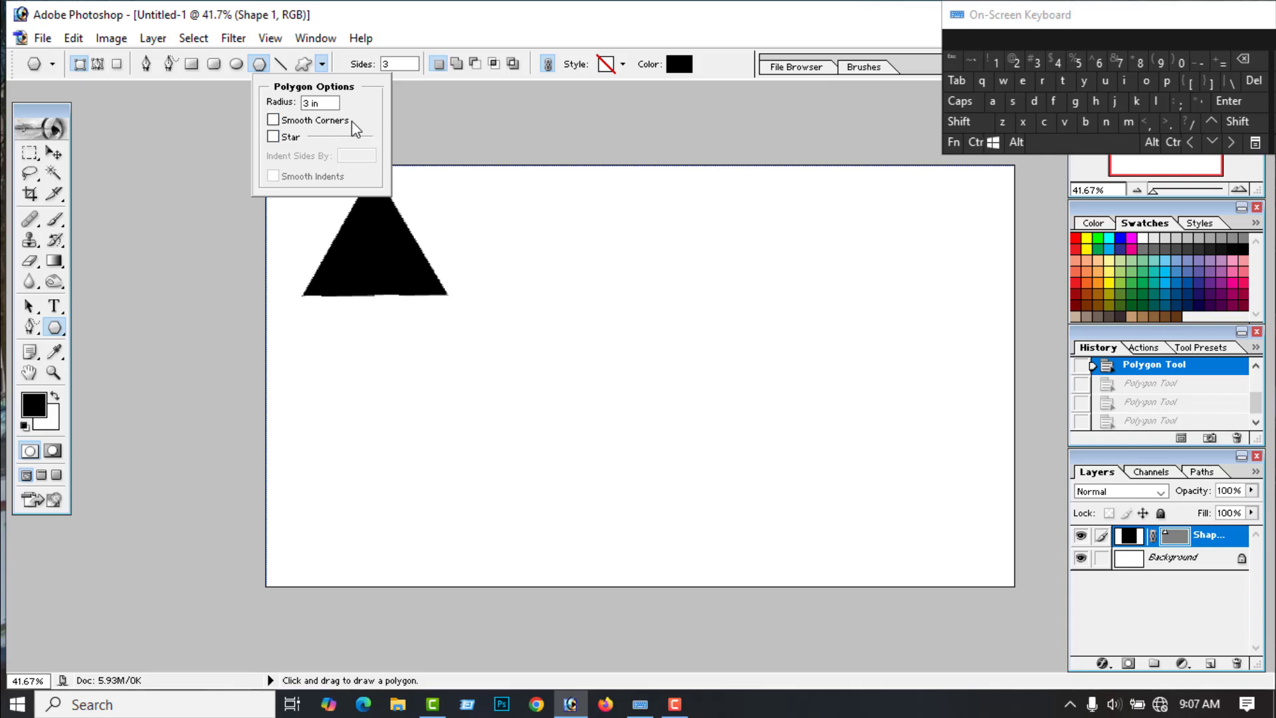
left_click(497, 133)
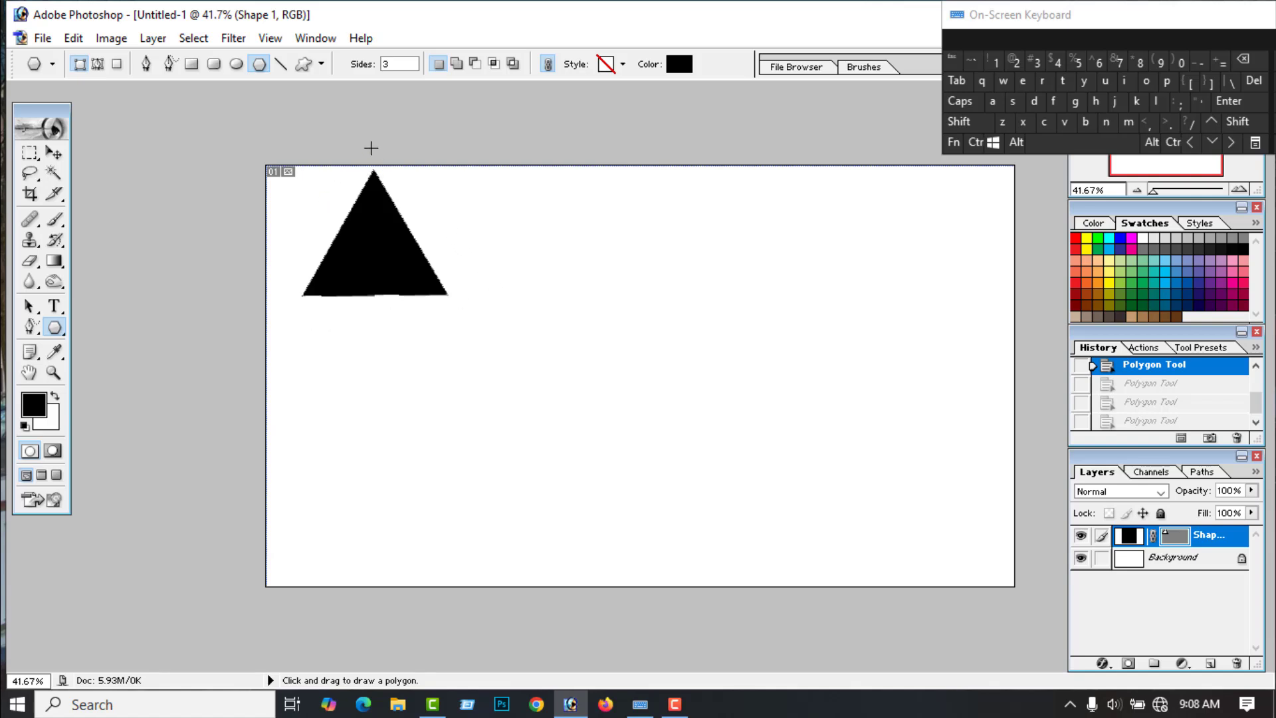
Step: Enable Smooth Corners and draw a rounded triangle to the right of the first triangle
left_click(321, 64)
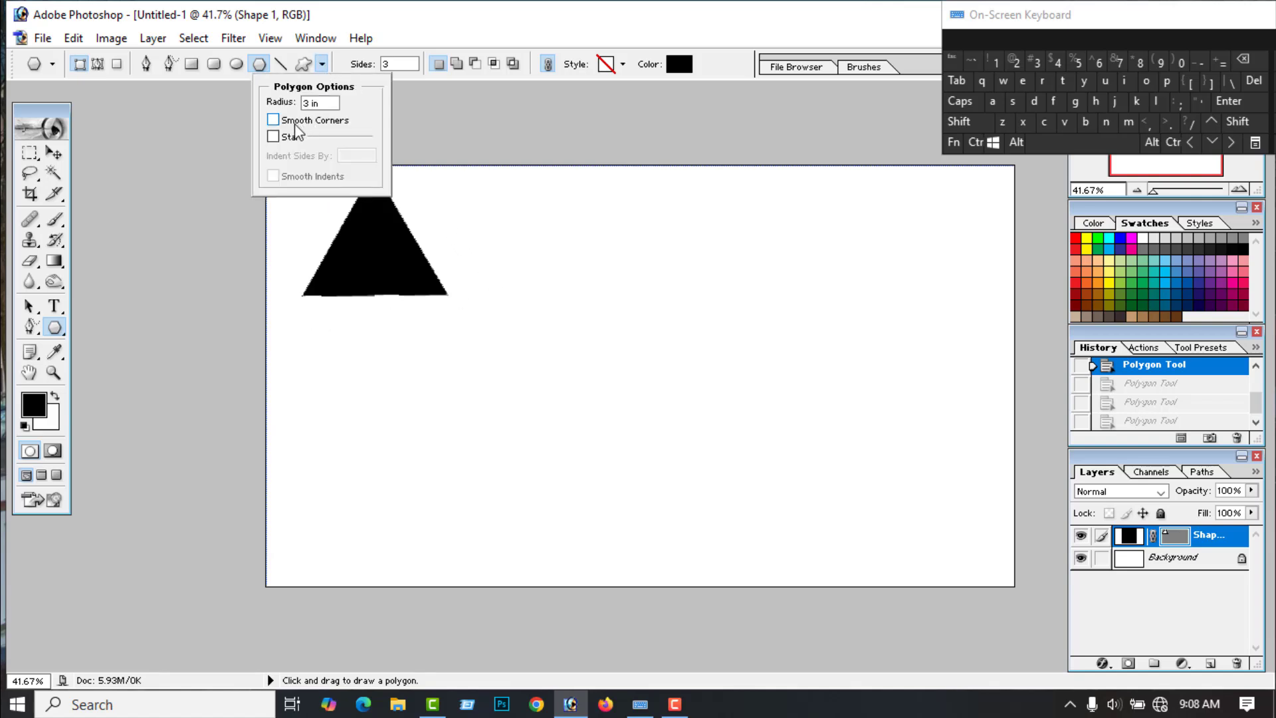
left_click(272, 120)
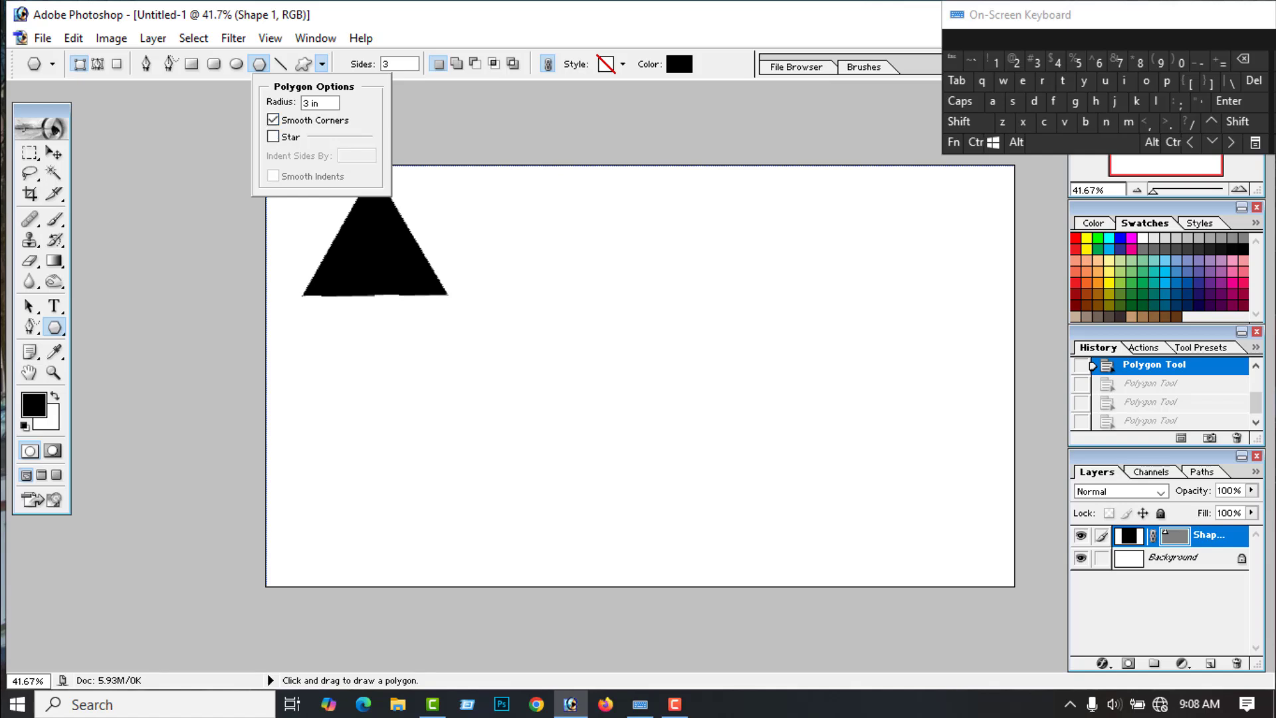
left_click(593, 277)
left_click_drag(590, 276, 637, 305)
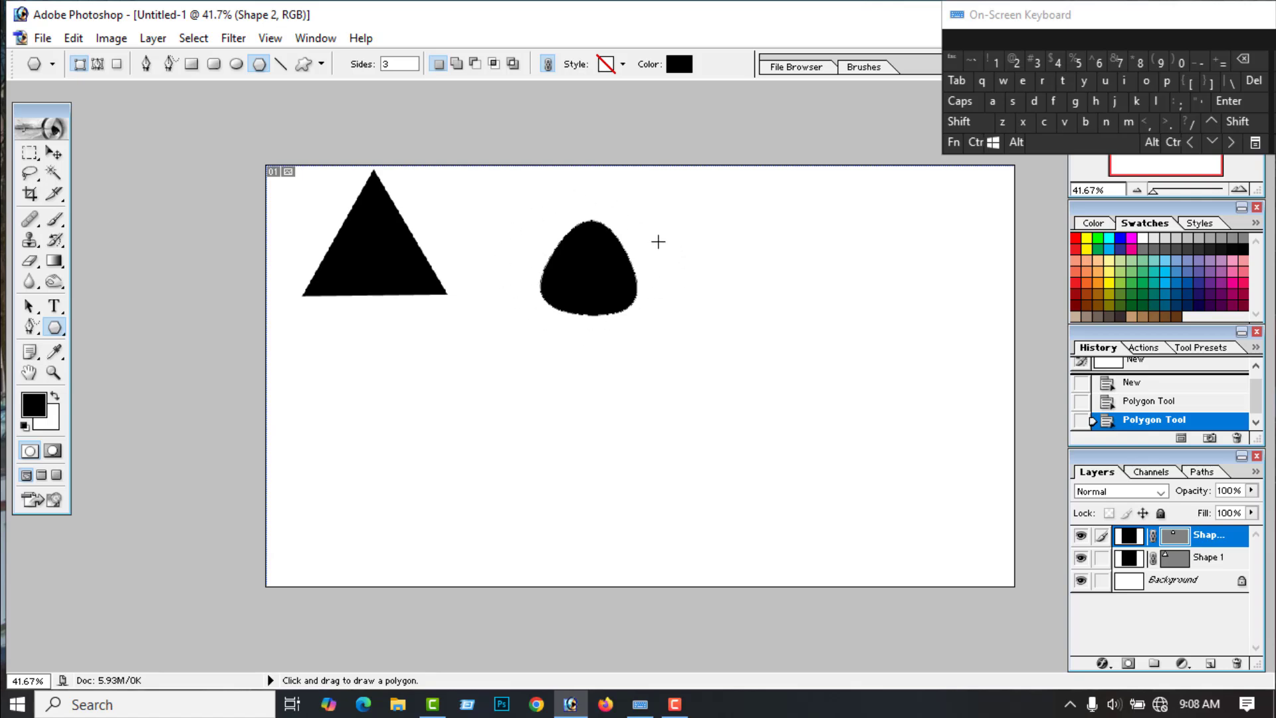
Step: Enable the Star option with a 50% side indent and draw a three-pointed star to the right of the rounded triangle
left_click(322, 63)
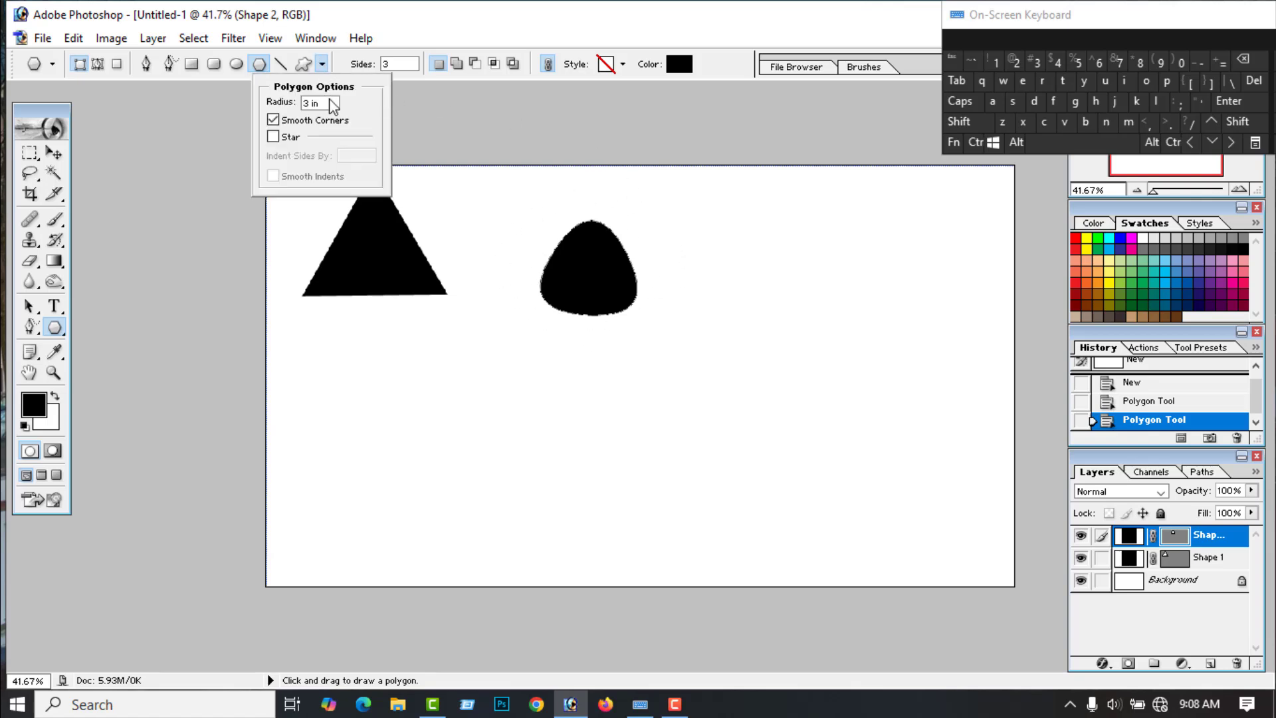
left_click(273, 136)
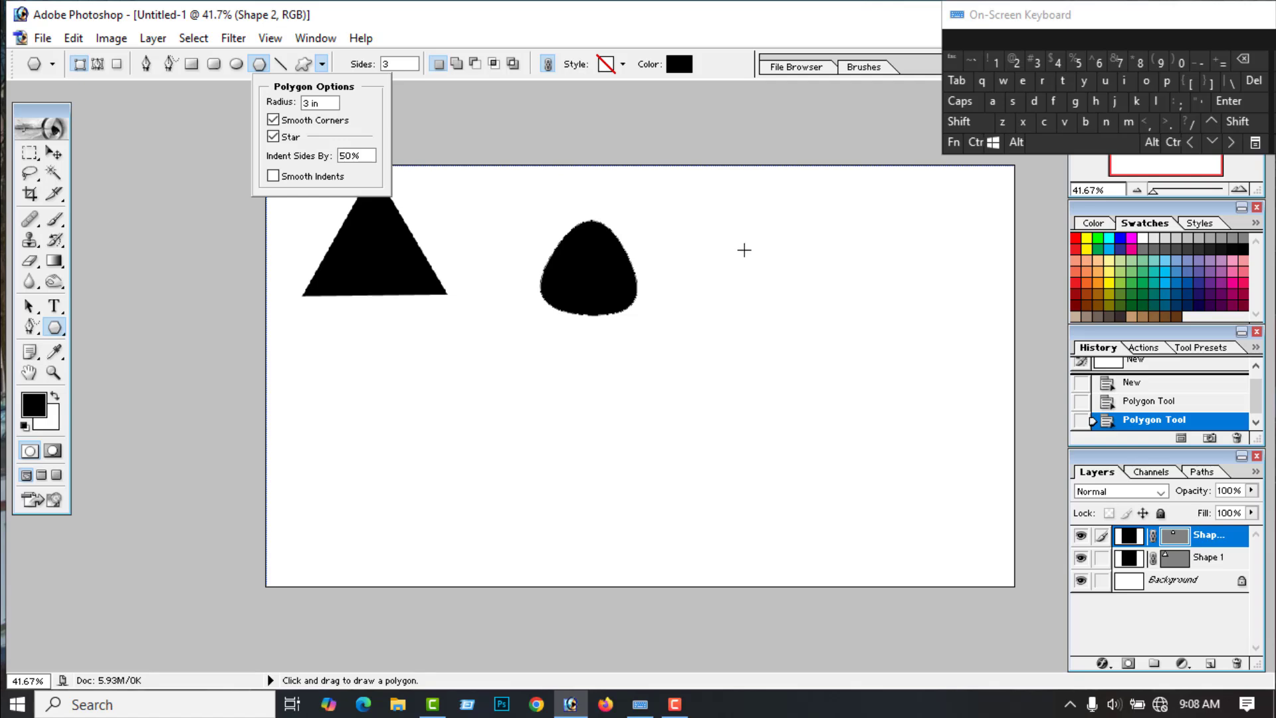
left_click_drag(744, 250, 778, 270)
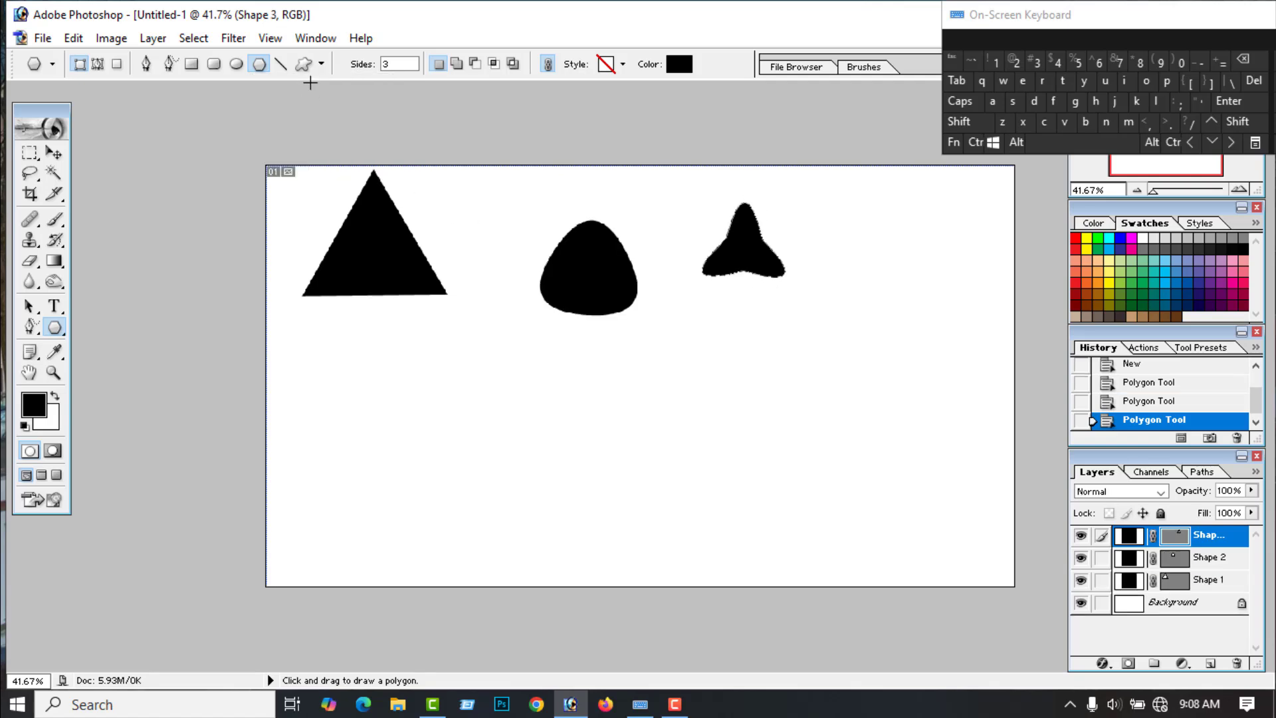
Step: Set the star's side indent to 60% and draw a second three-pointed star to the right of the first star
left_click(322, 64)
left_click(422, 137)
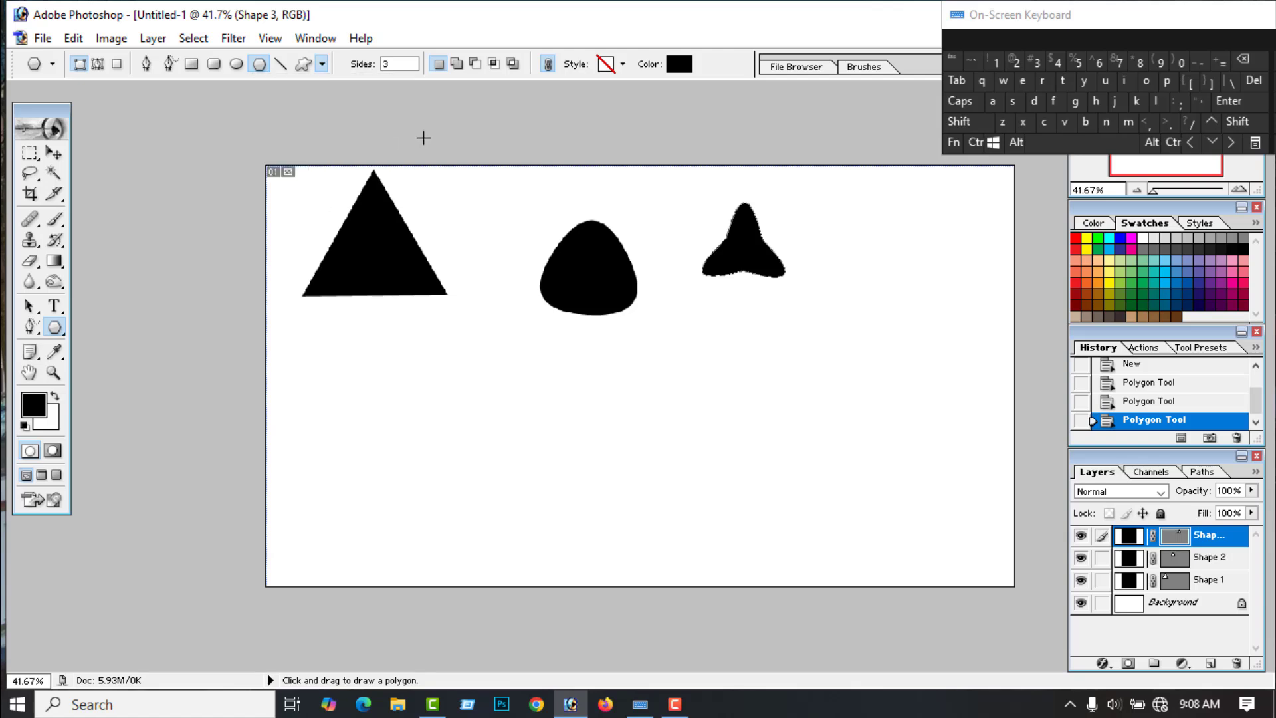
left_click(323, 64)
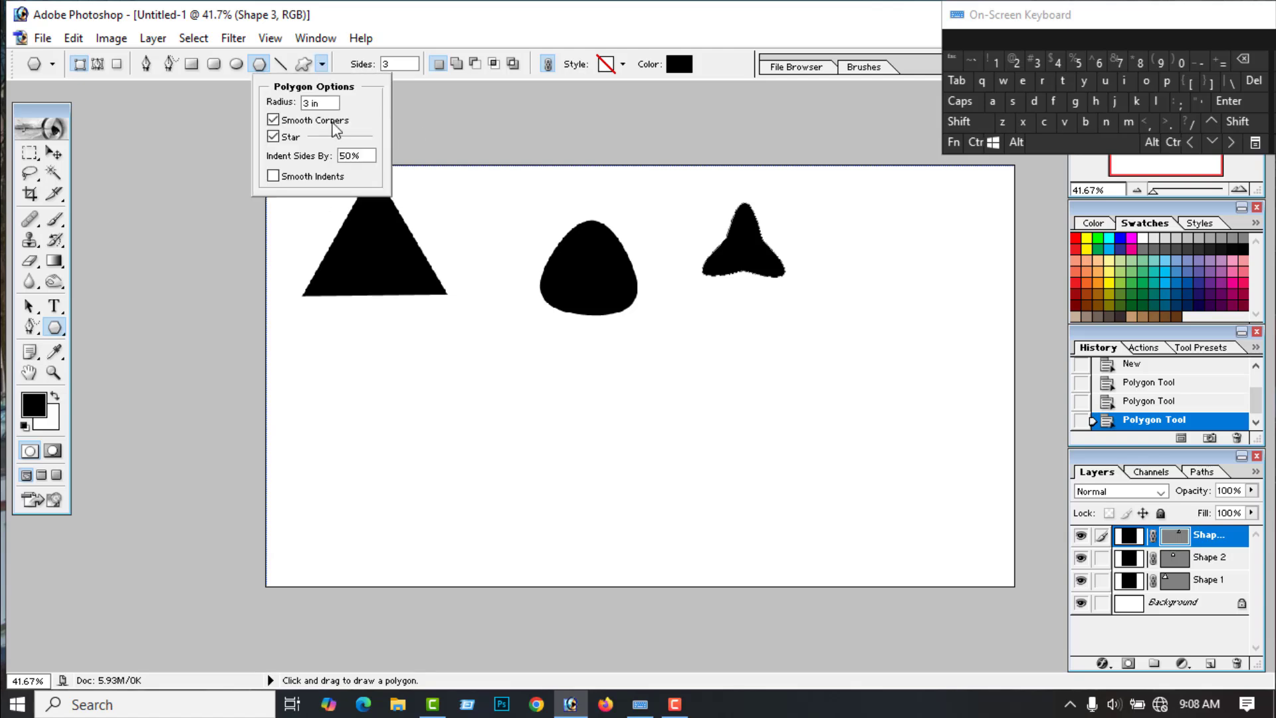
double_click(354, 155)
left_click(1099, 63)
left_click(855, 251)
left_click_drag(855, 251, 893, 271)
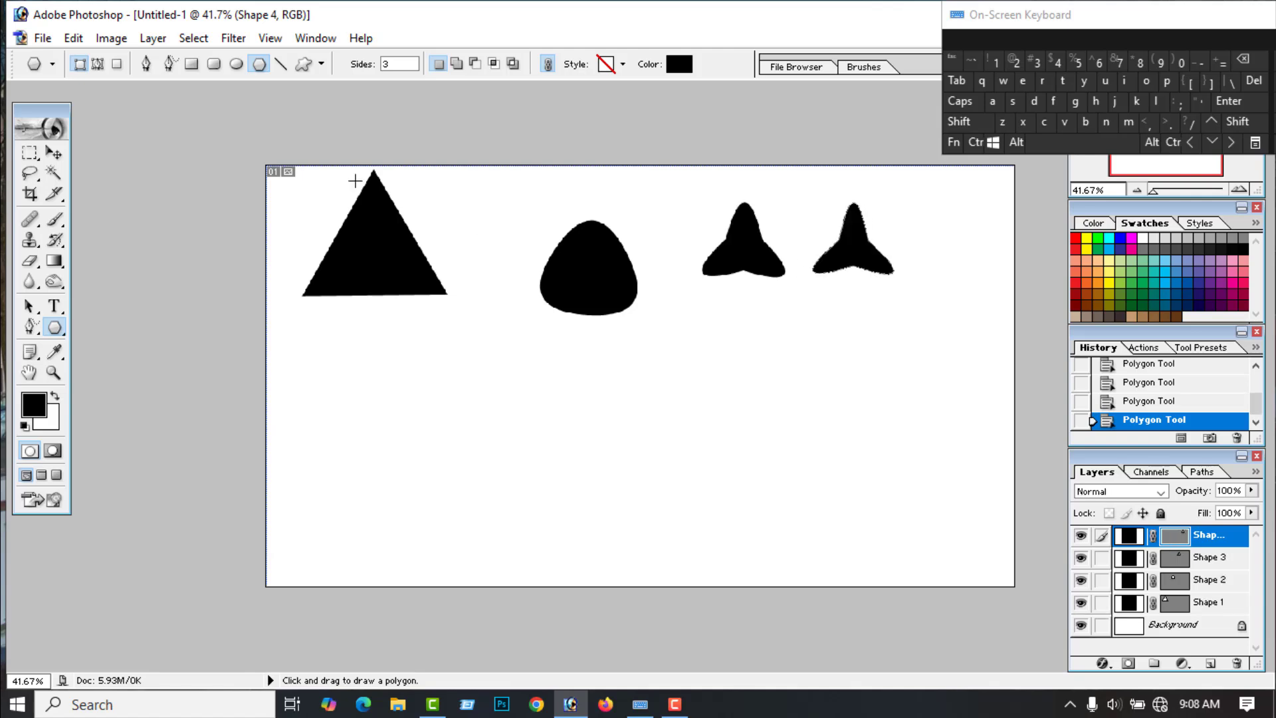
Step: Set the star's side indent to the maximum 99% and draw a thin three-pointed star below the row of shapes
left_click(322, 65)
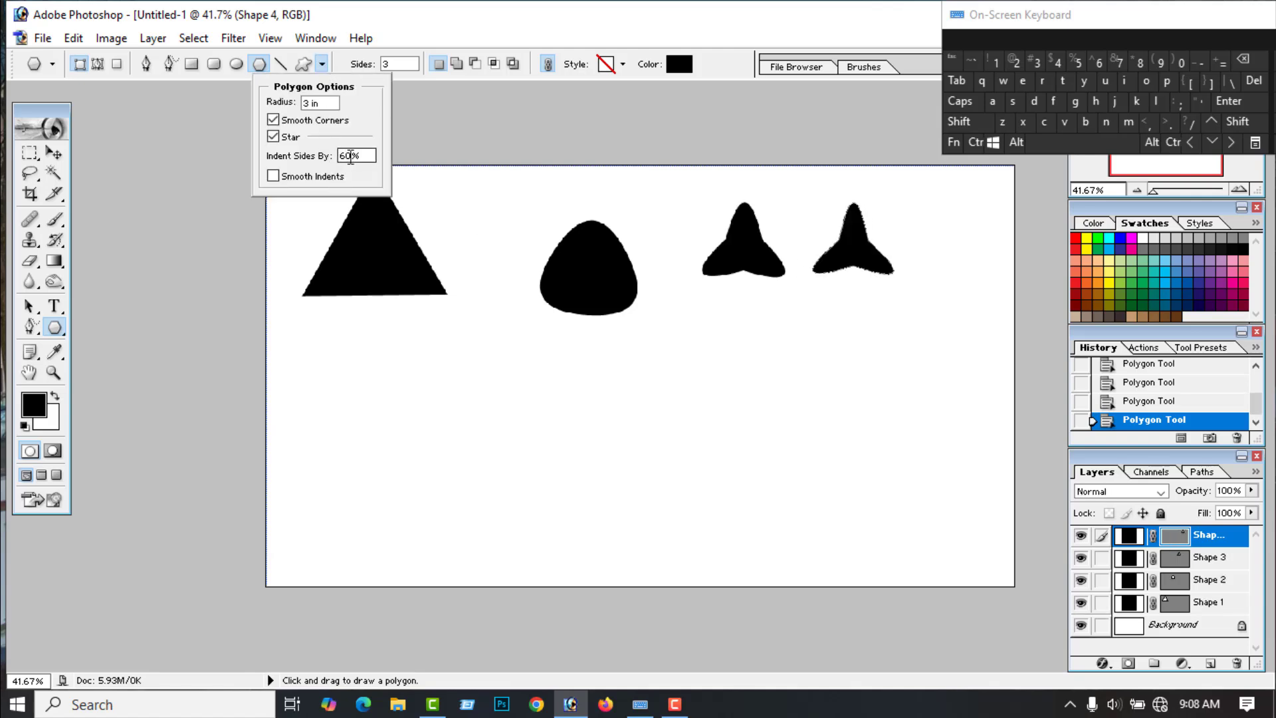
left_click_drag(357, 155, 336, 166)
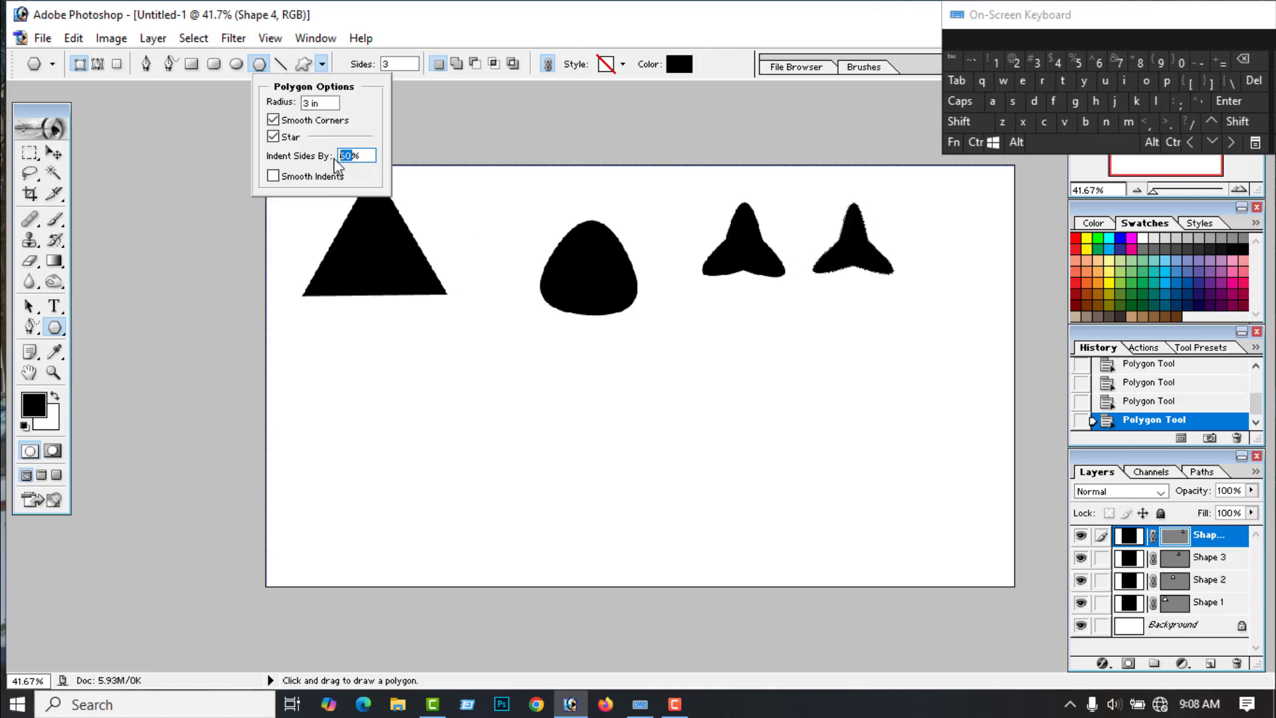
left_click(999, 66)
left_click(430, 394)
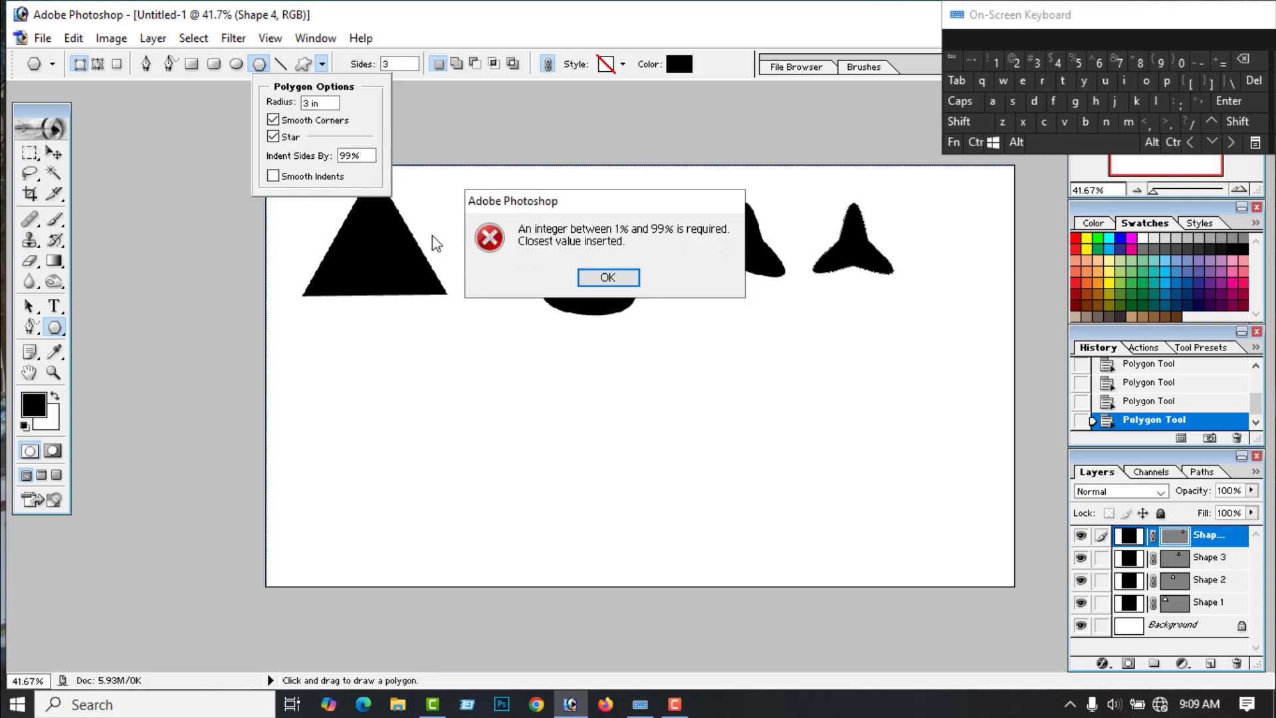
left_click(616, 278)
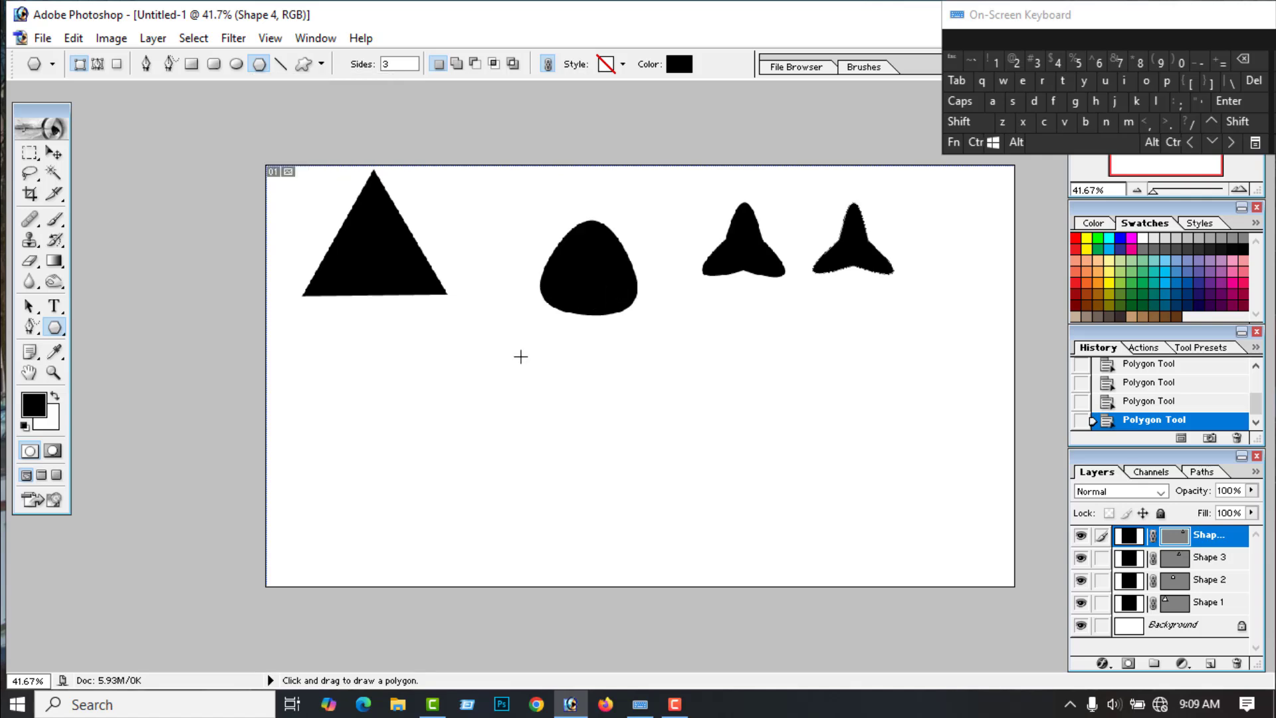
left_click_drag(551, 424, 618, 460)
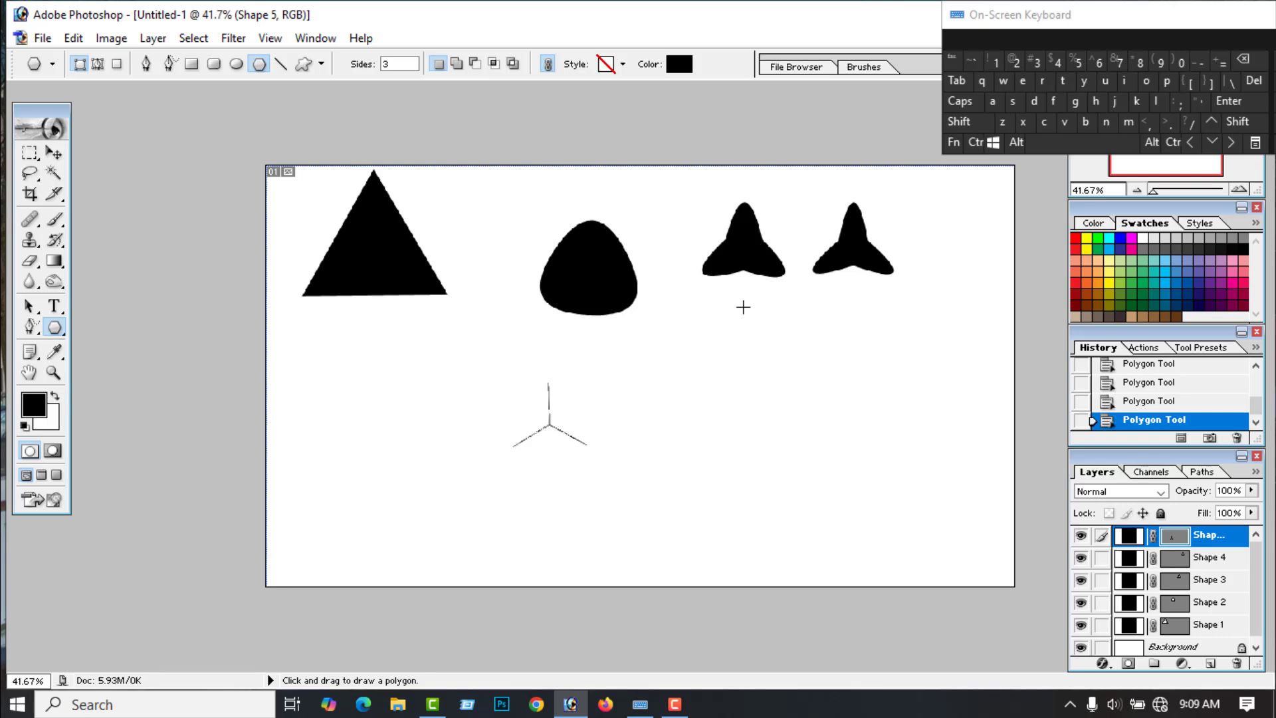
Step: Undo the thin three-pointed star and set the star's side indent to 50%
left_click(973, 142)
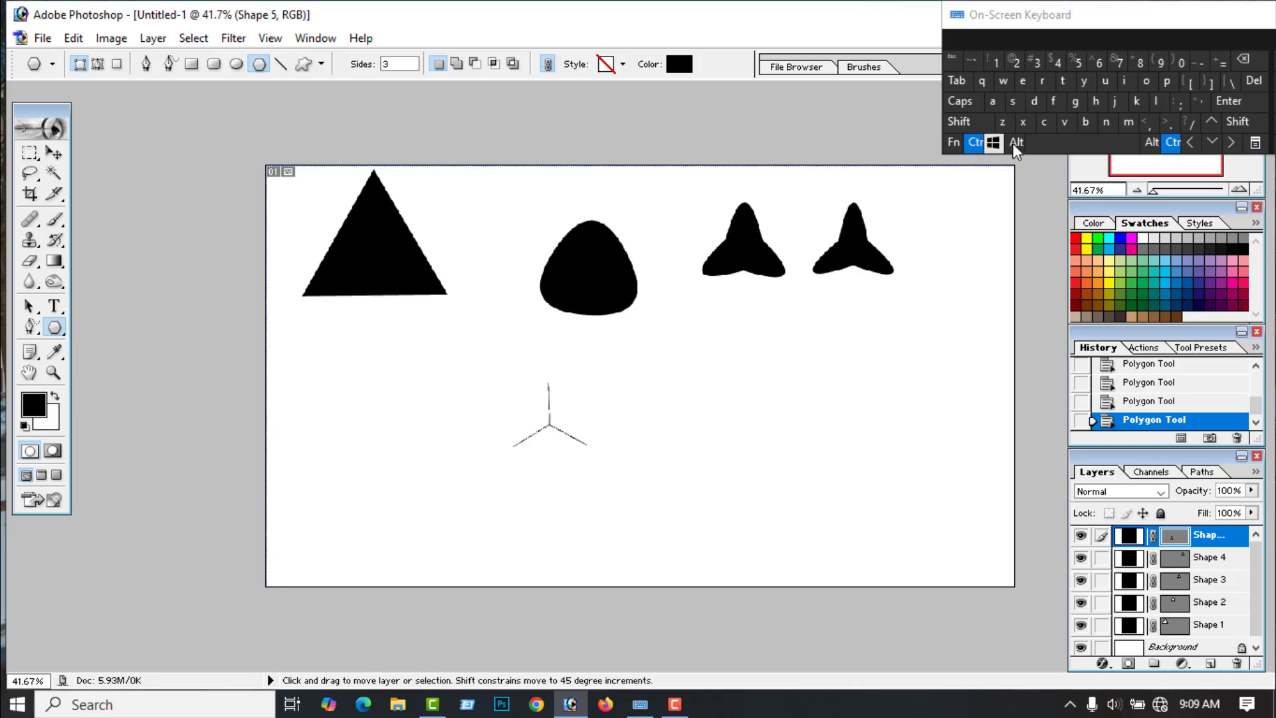
left_click(1002, 127)
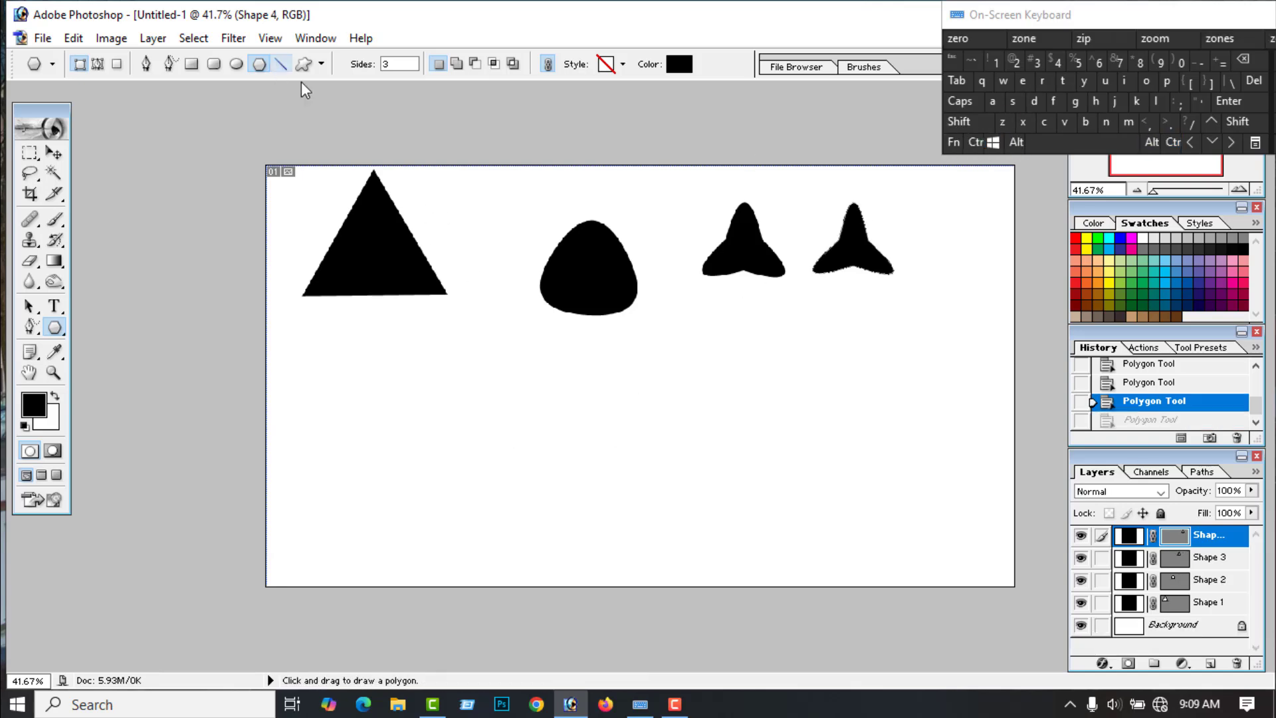
left_click(322, 64)
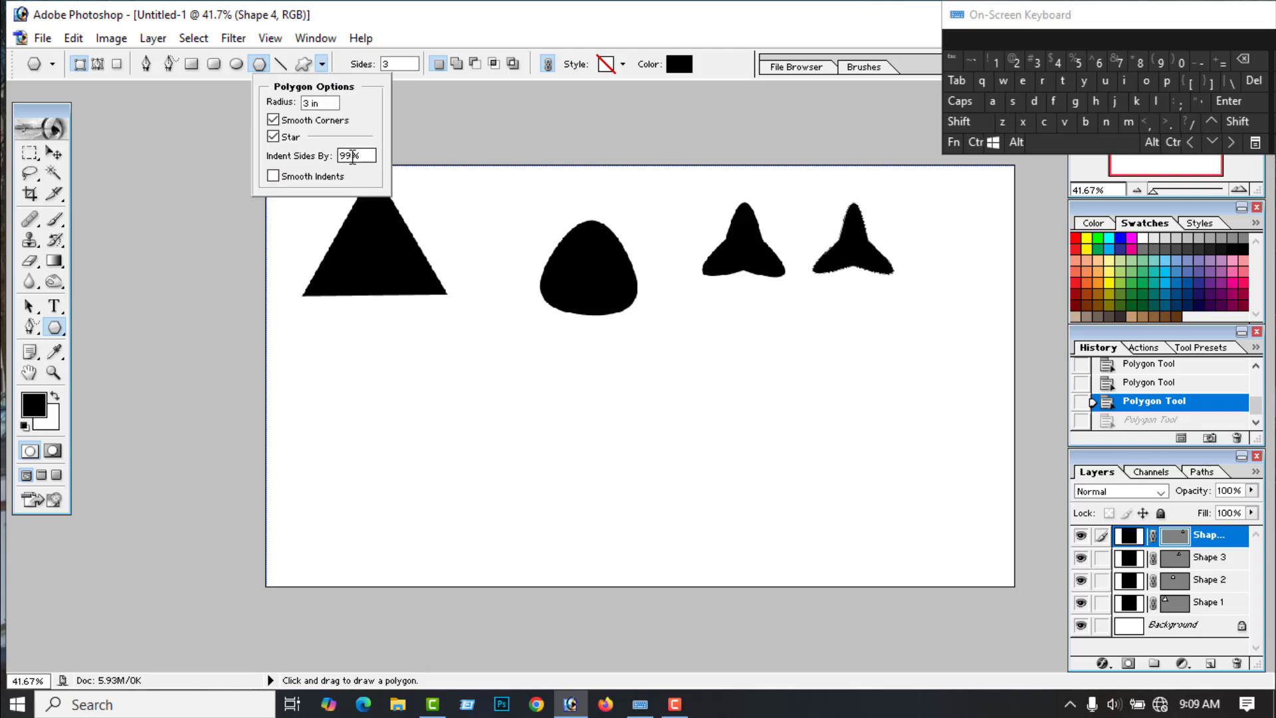
left_click_drag(353, 156, 339, 155)
left_click(1076, 64)
left_click(521, 128)
Step: Enable Smooth Indents and draw a three-pointed star below the row, between the triangle and the rounded triangle
left_click(321, 65)
left_click(273, 175)
left_click_drag(478, 402, 413, 448)
right_click(413, 449)
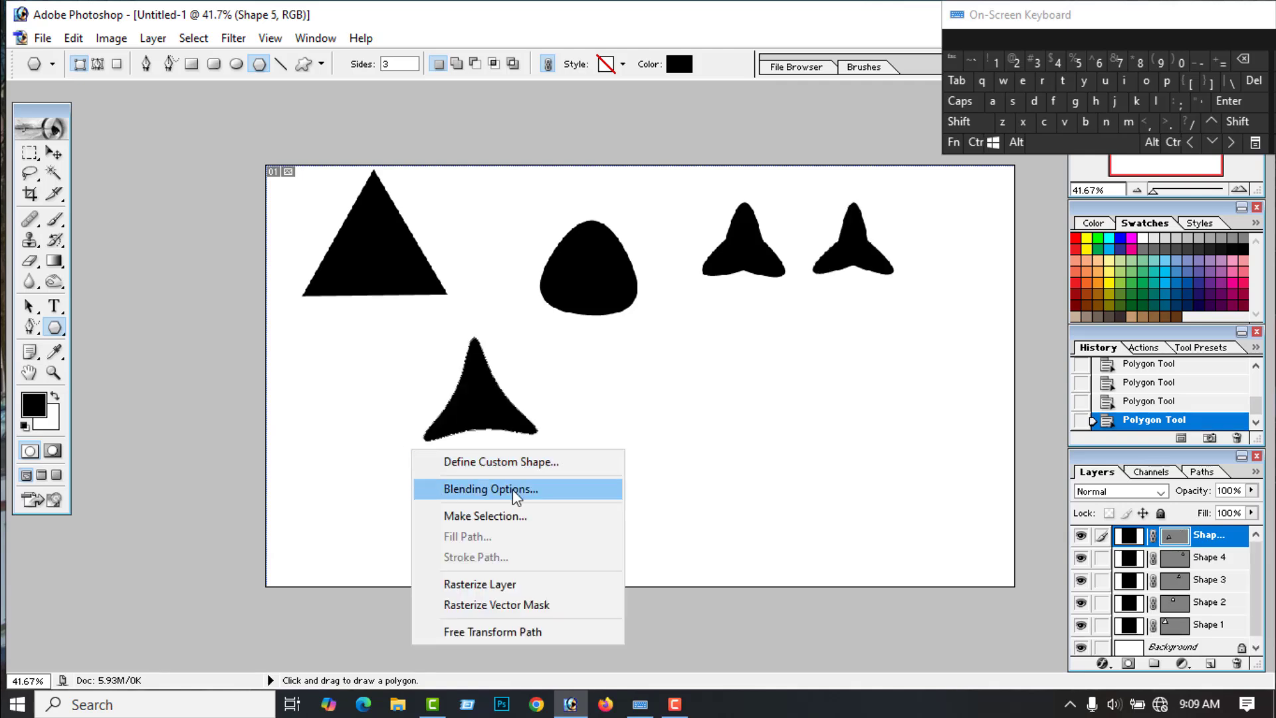
left_click(676, 452)
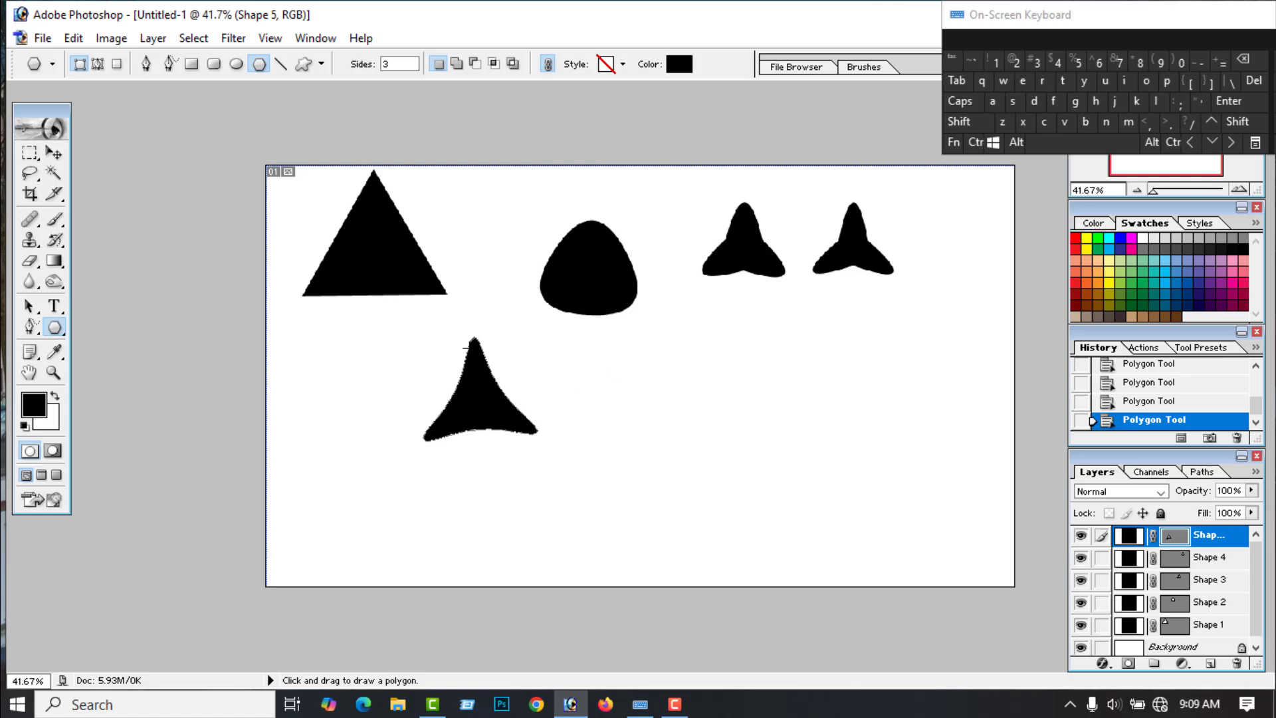
Step: Disable Smooth Indents and draw a three-pointed star to the right of the smooth-indented star
left_click(322, 63)
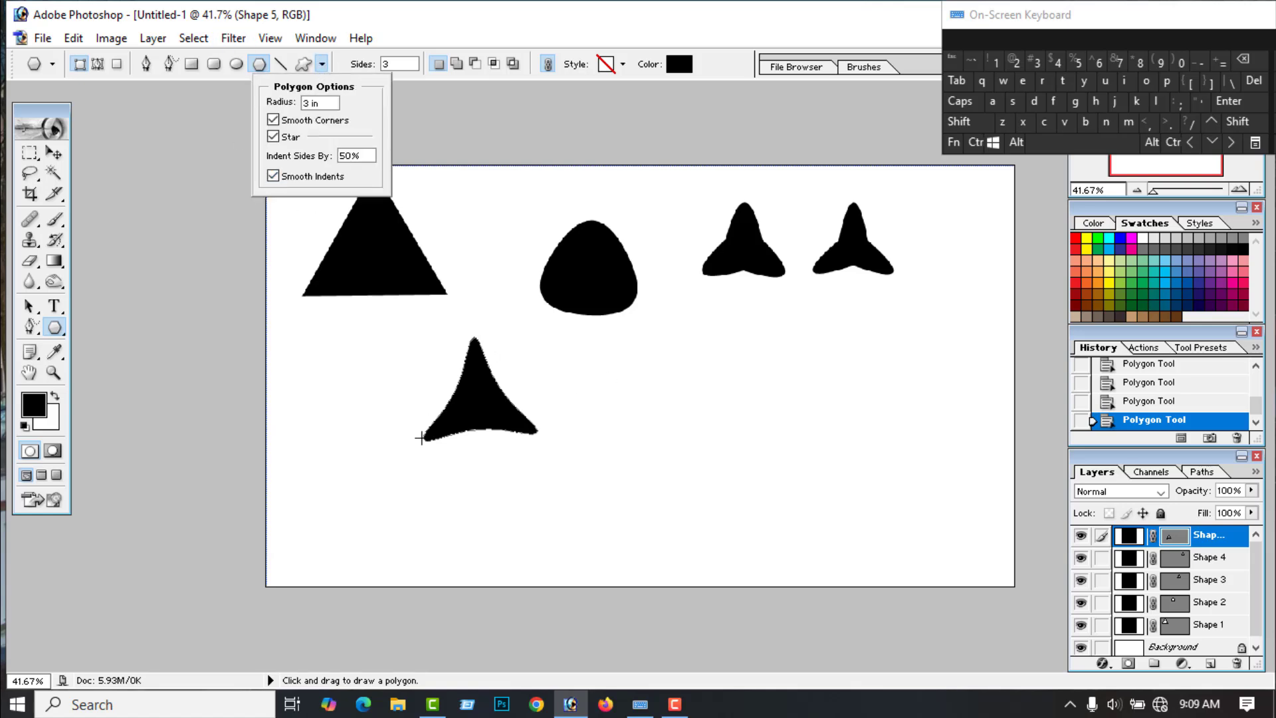
left_click(273, 175)
left_click_drag(725, 385, 613, 456)
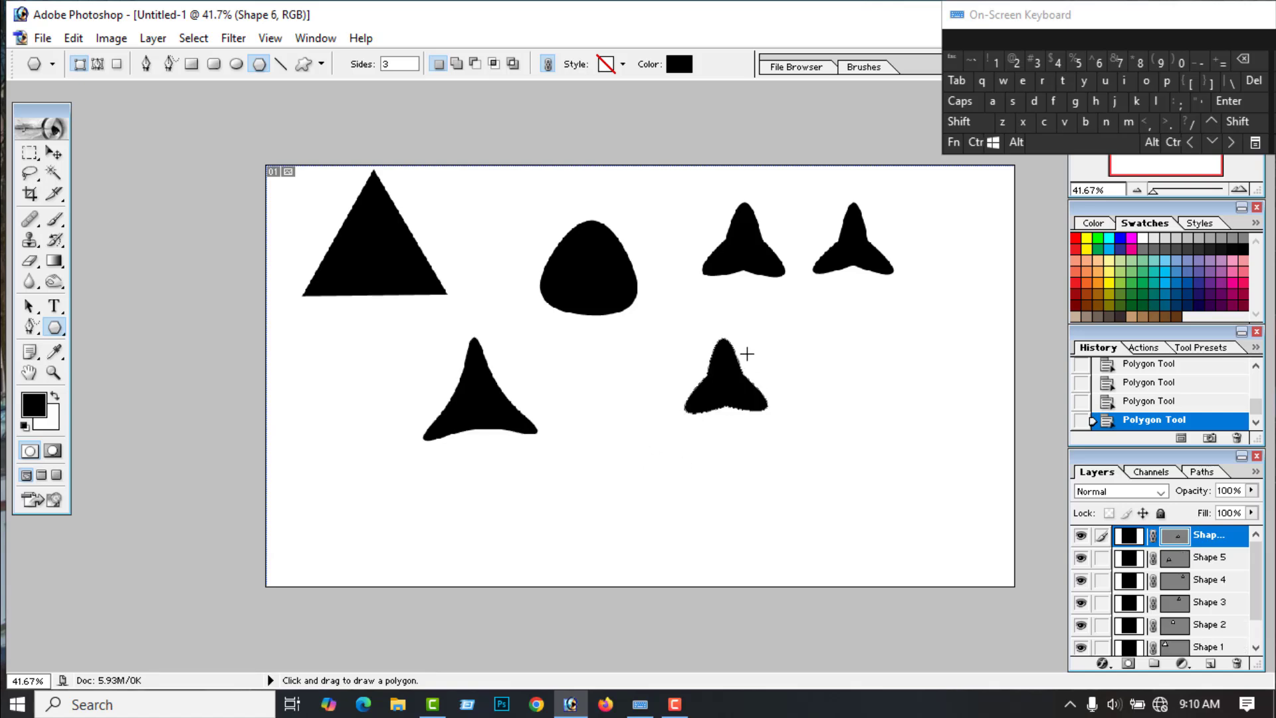
Step: Enable Smooth Indents again and draw another three-pointed star to the right of the second star in the lower row
left_click(322, 64)
left_click(274, 177)
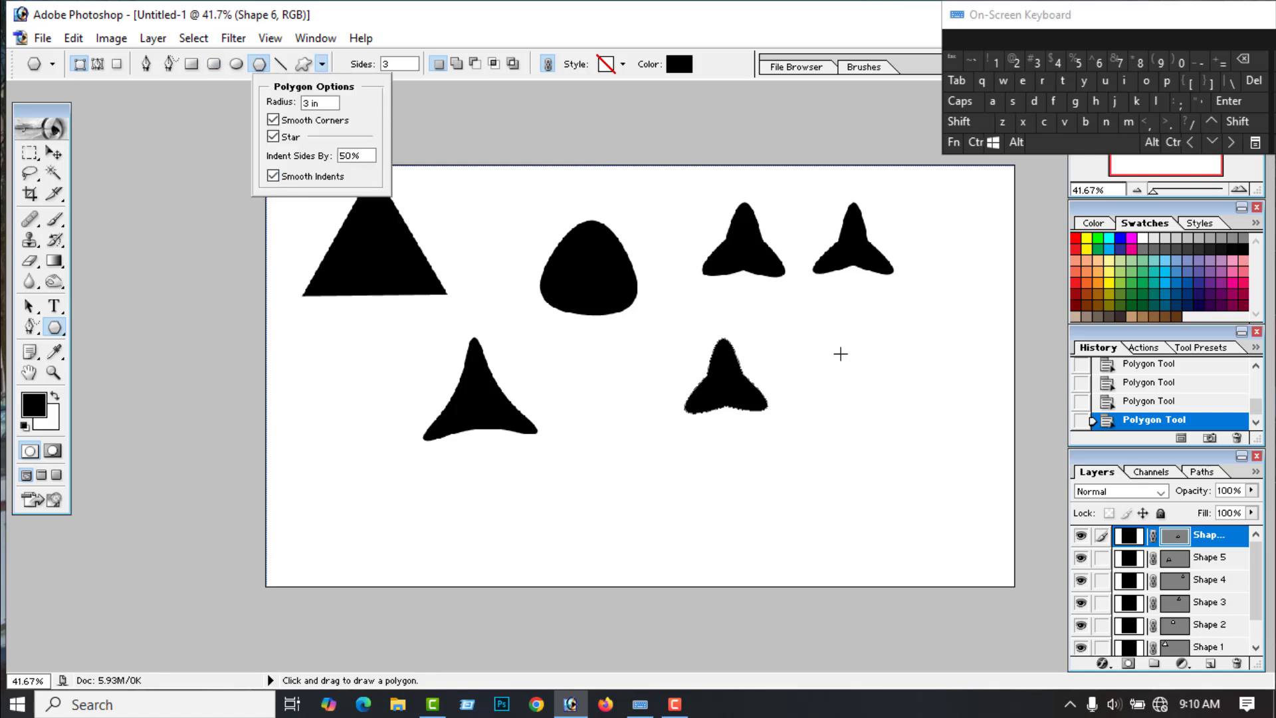
left_click_drag(841, 354, 888, 383)
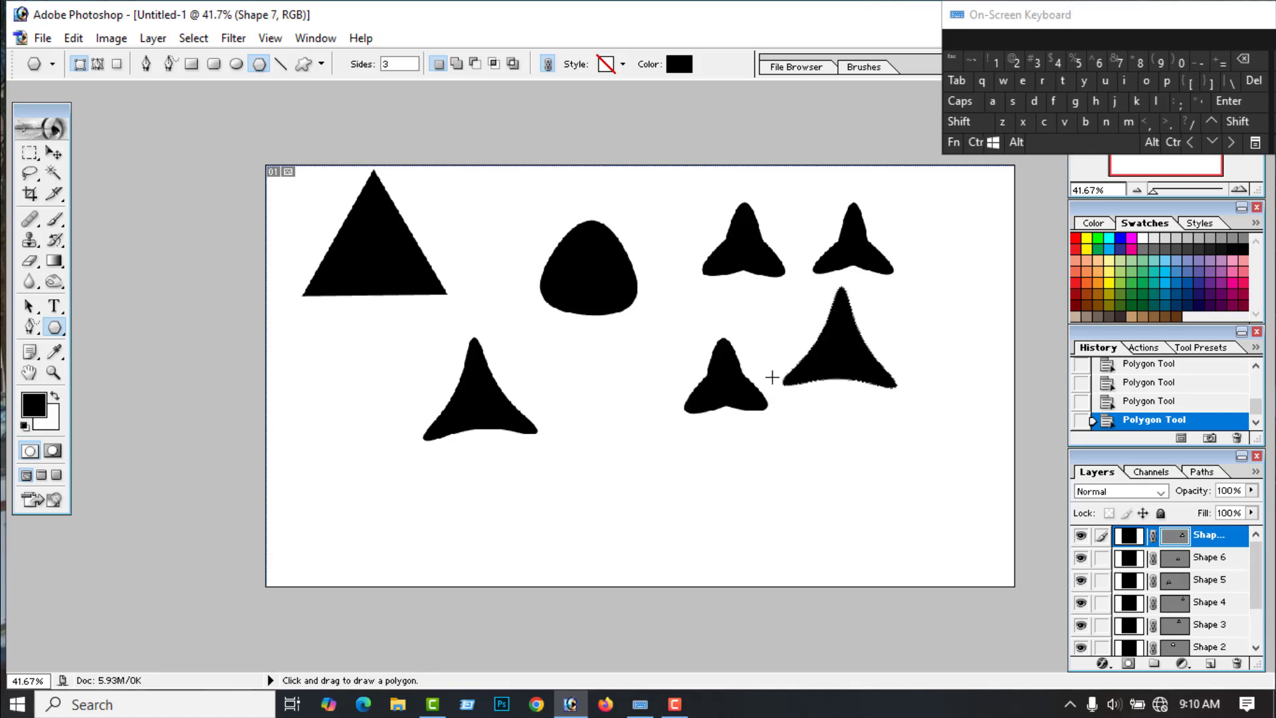
left_click(322, 64)
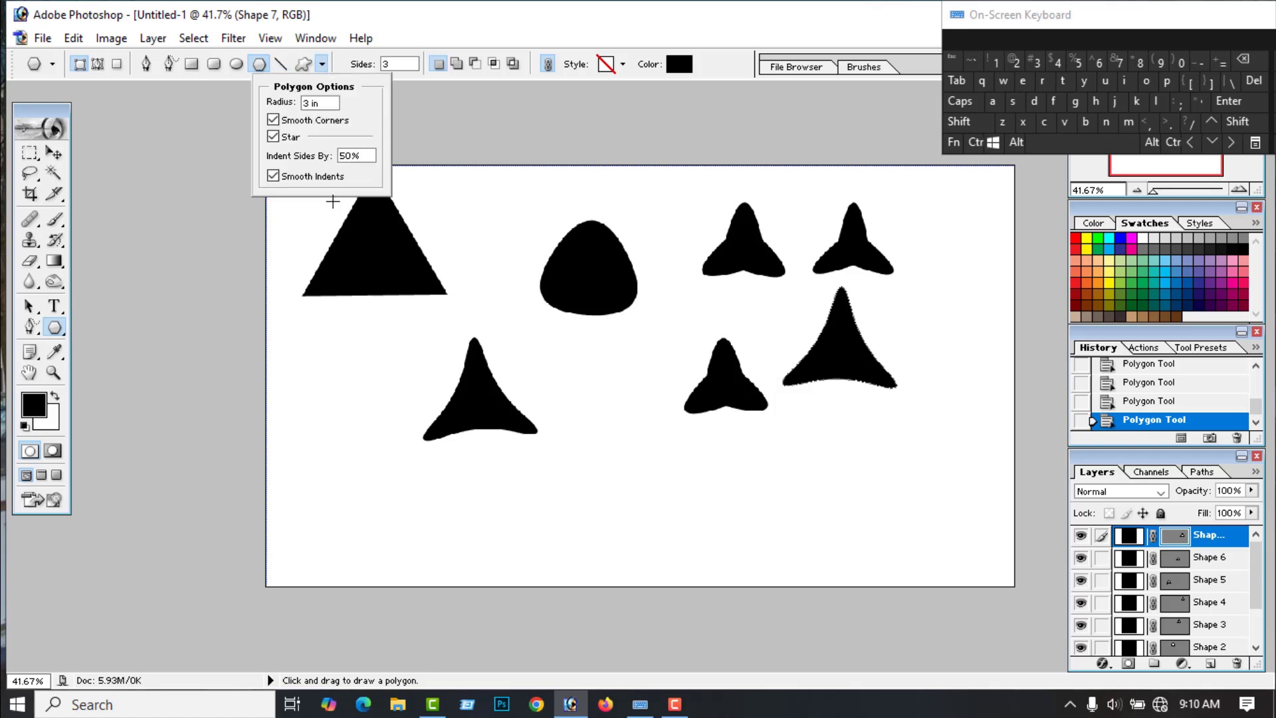
left_click(248, 190)
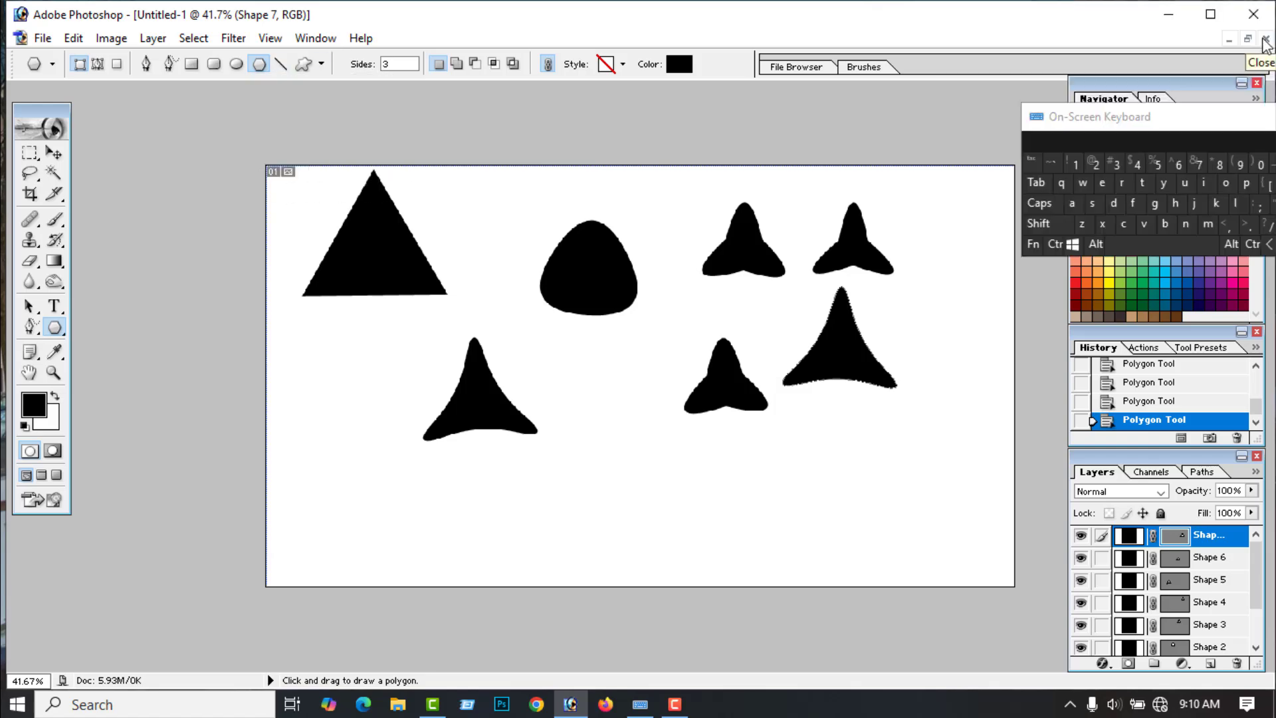
Step: Close the document without saving the changes
left_click(1266, 38)
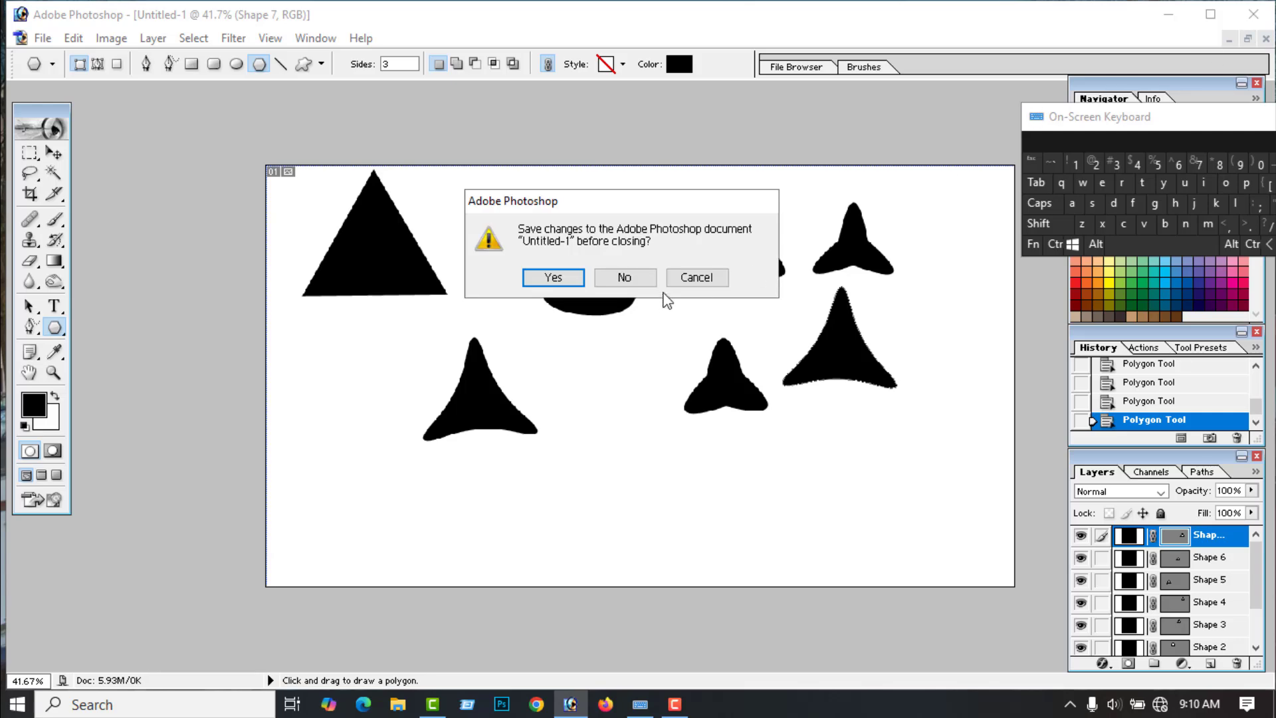
left_click(643, 282)
left_click_drag(1168, 123, 1094, 22)
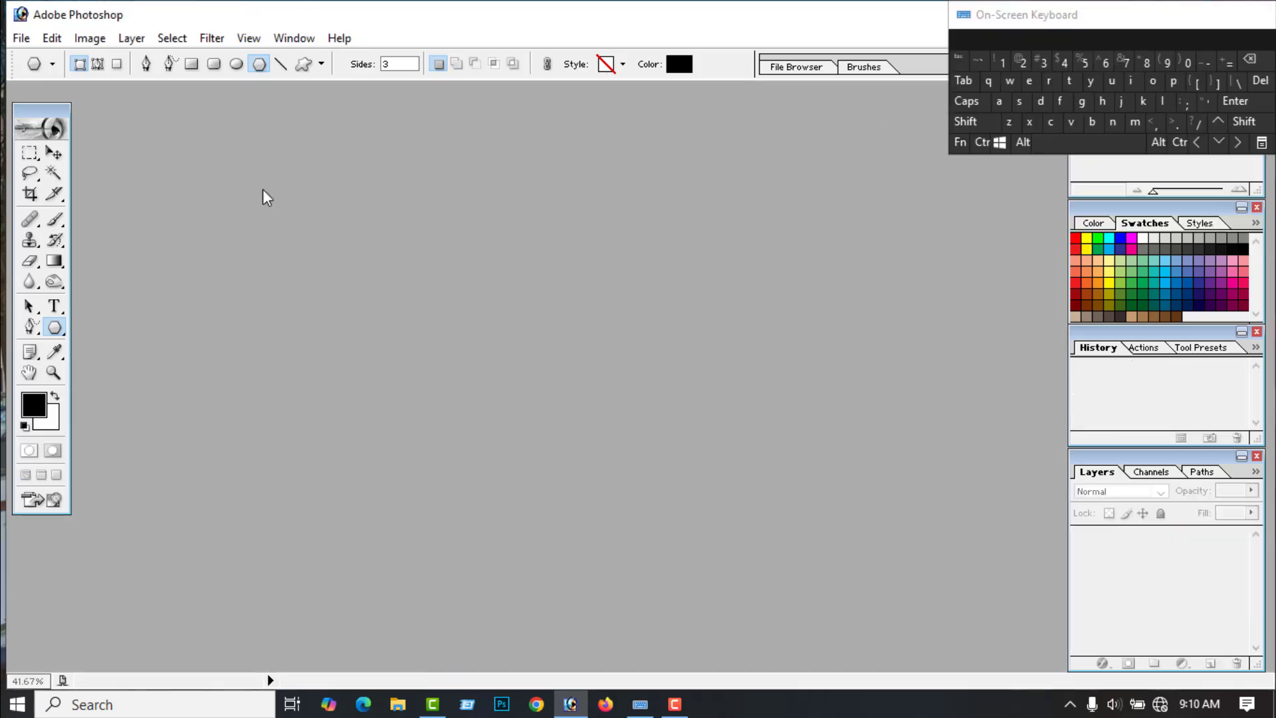
Step: Create a new 1920 x 1080 pixel, 72 pixels/inch RGB document with white contents, maximized and fitted to the screen
left_click(21, 38)
mouse_move(52, 38)
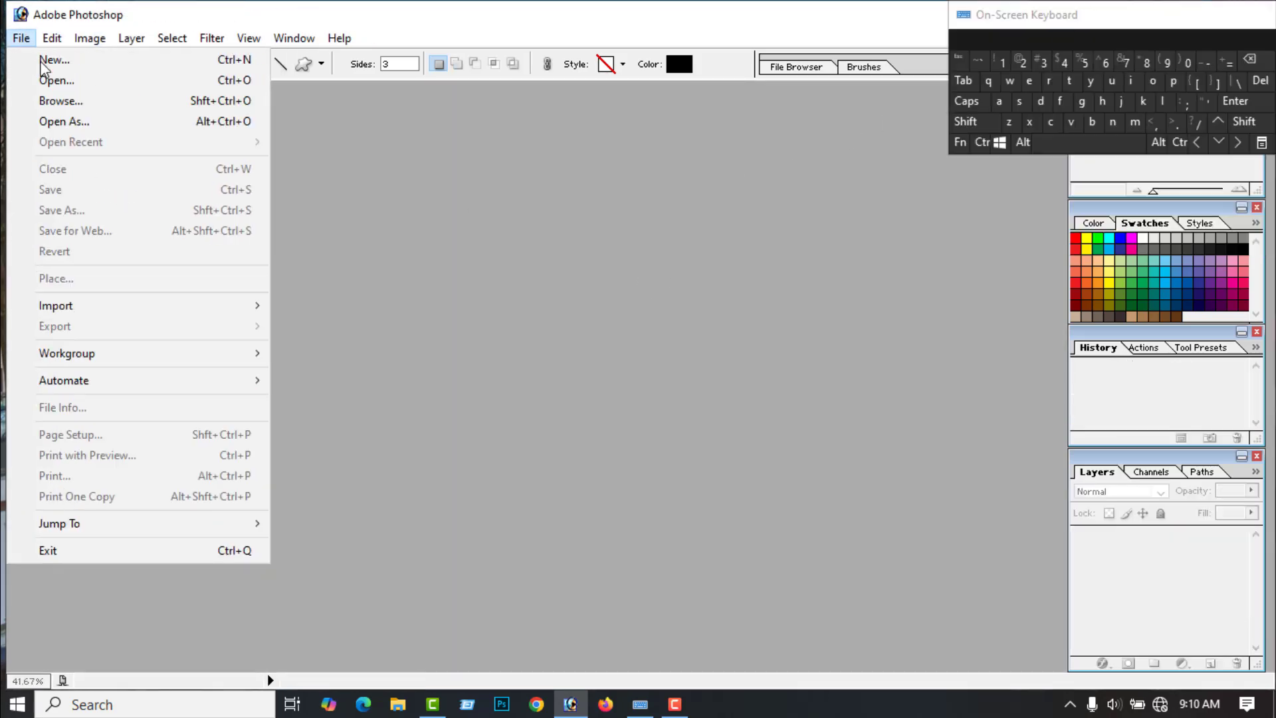
left_click(34, 59)
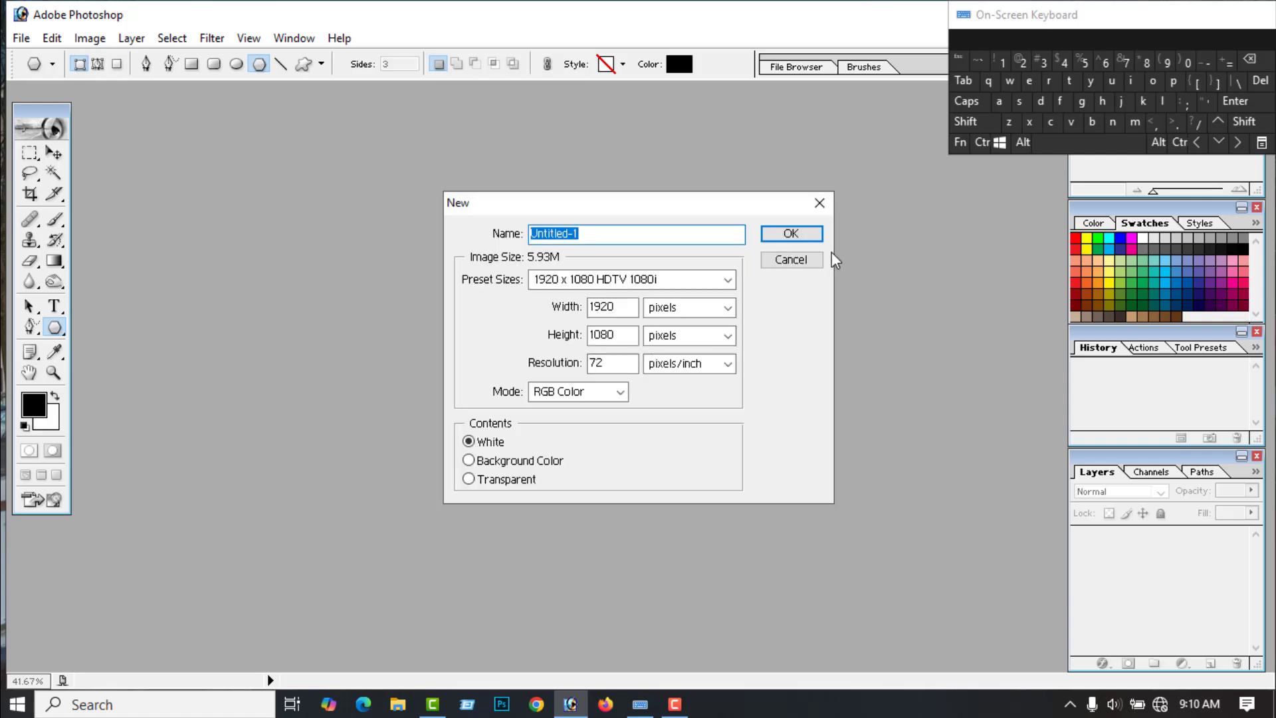
left_click(798, 232)
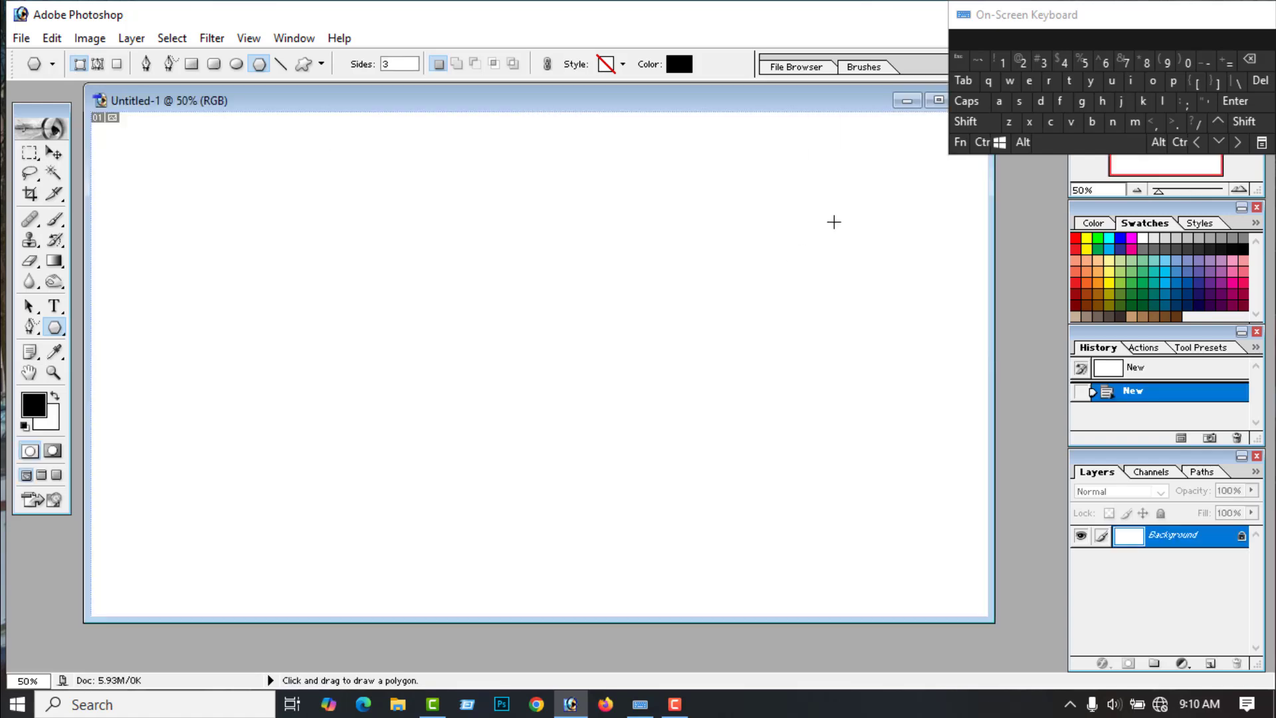
left_click(940, 101)
key("ctrl+0")
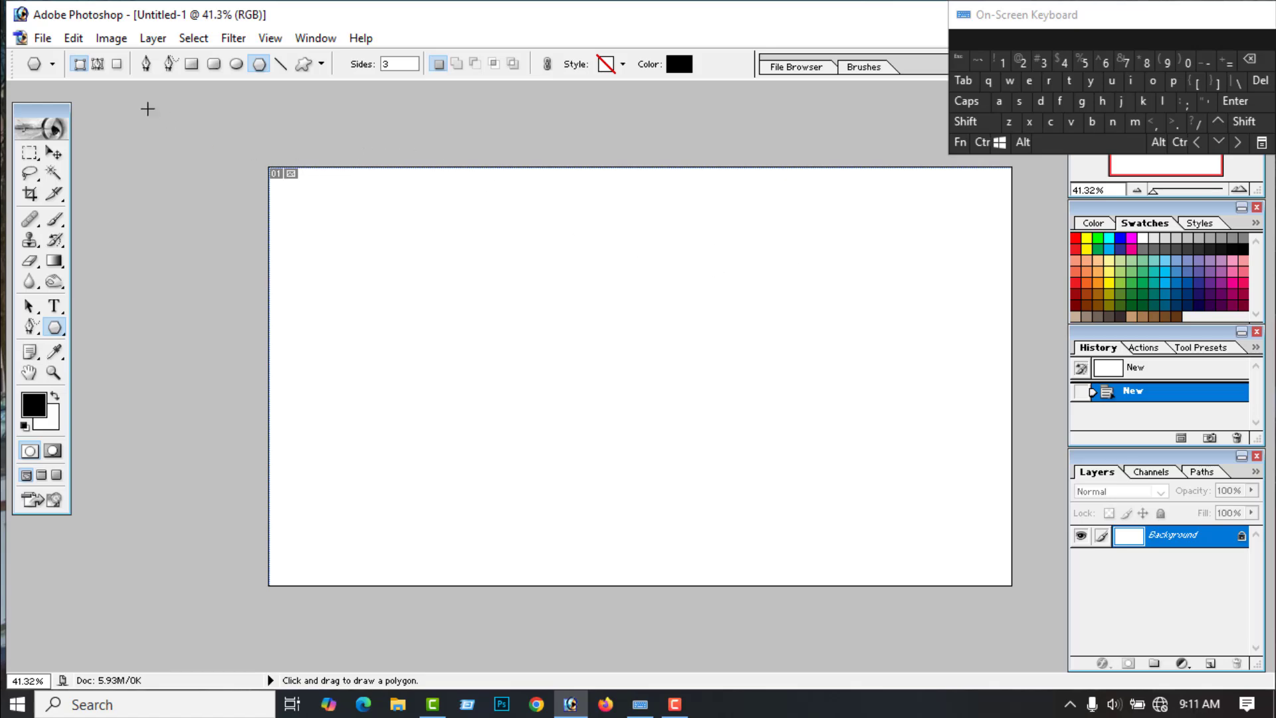
Step: Switch the Polygon tool to Paths mode and draw three separate triangle paths in a row, the middle one pointing right
left_click(97, 65)
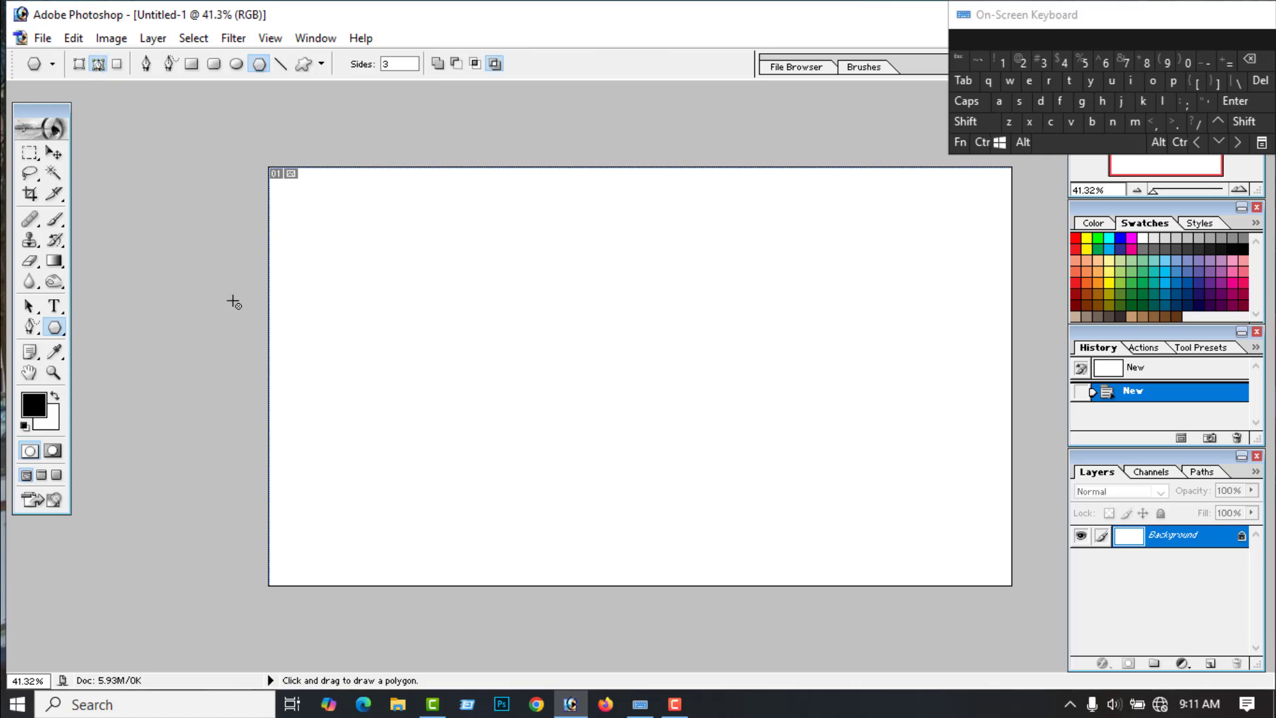
mouse_move(361, 255)
left_mouse_down()
mouse_move(413, 311)
mouse_move(427, 298)
left_mouse_up()
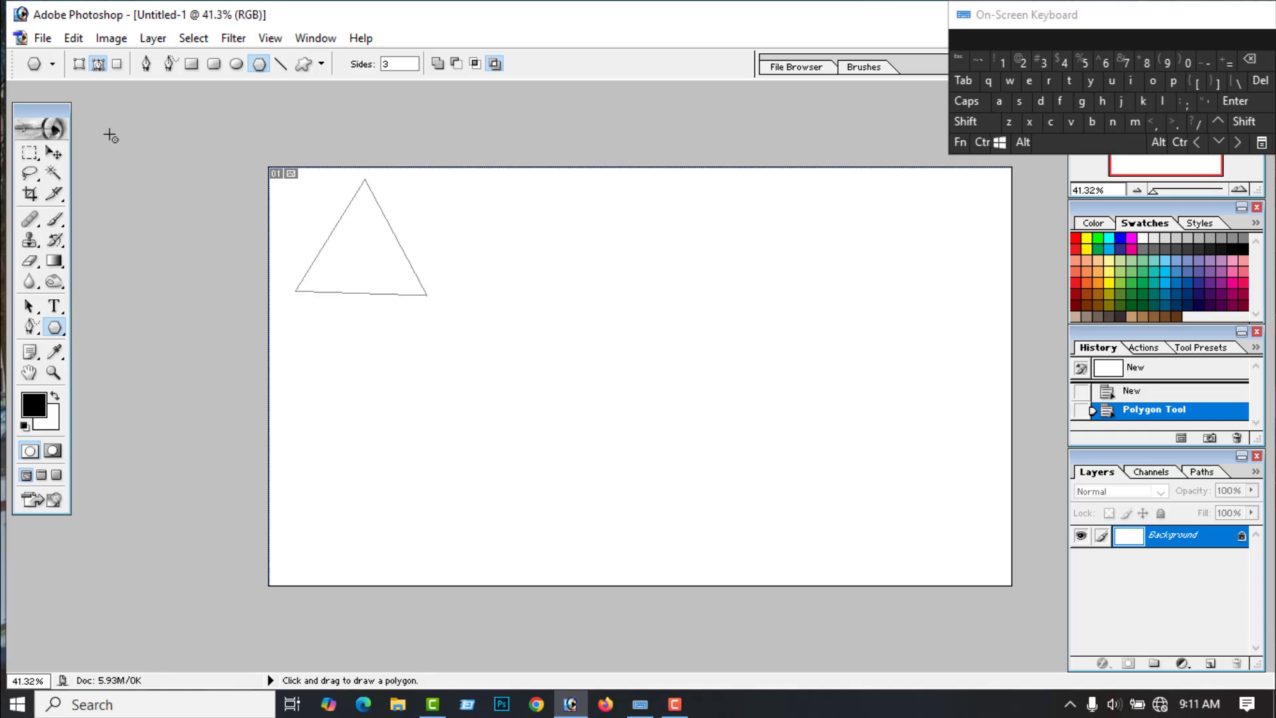
left_click(970, 122)
left_click_drag(508, 279, 604, 330)
left_click(1024, 143)
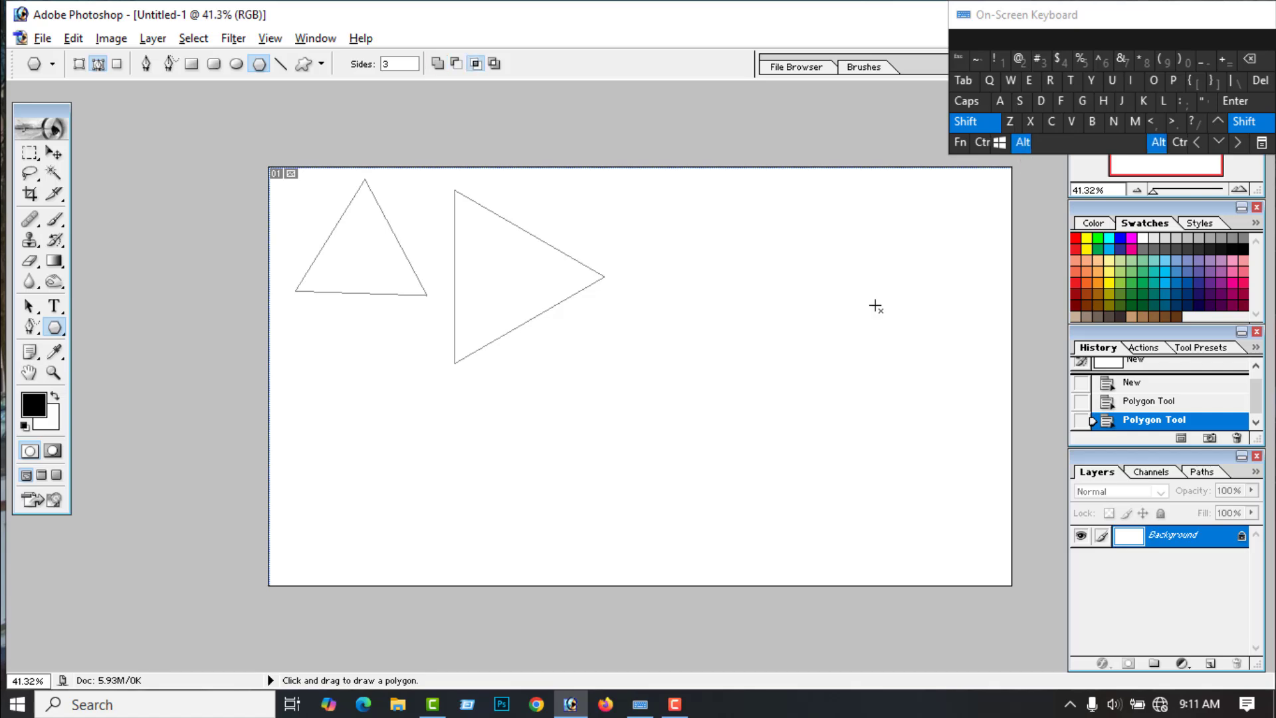
left_click_drag(720, 362, 887, 450)
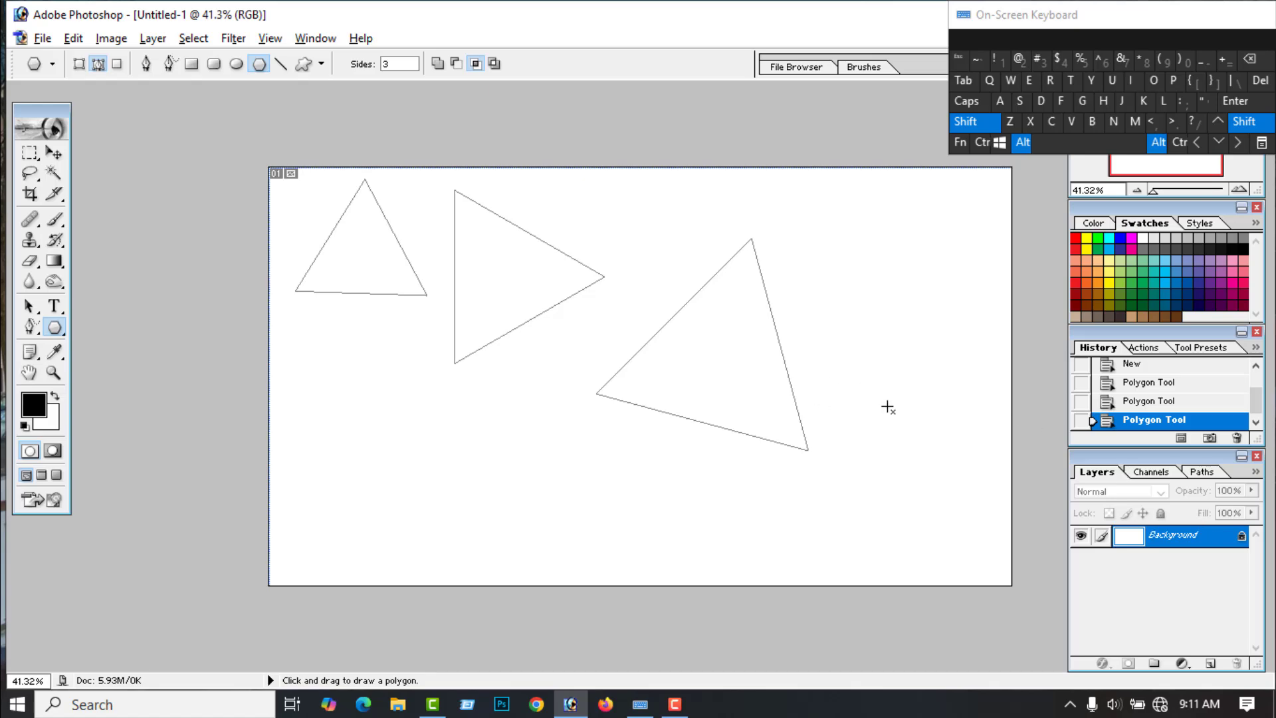
Step: Undo the three triangle paths
key("ctrl+alt+z")
key("ctrl+alt+z")
key("ctrl+alt+z")
key("a")
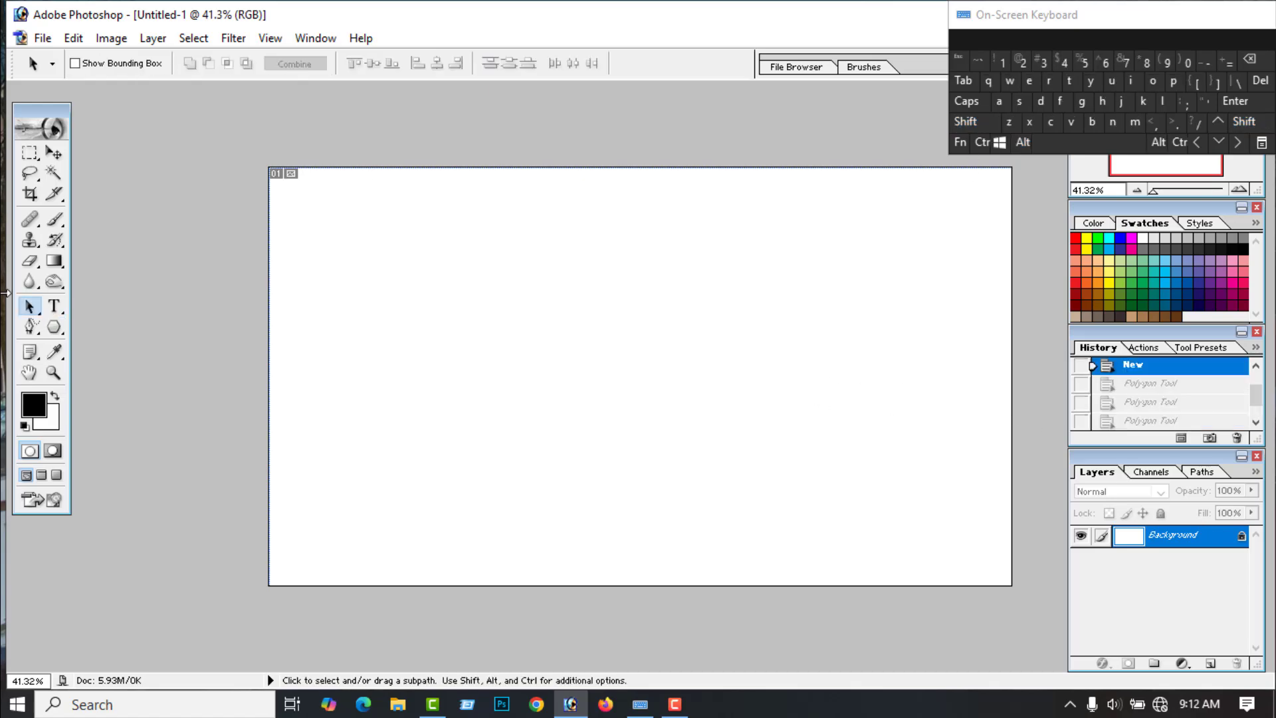
Step: Draw a black triangle with the Polygon tool in Shape Layers mode and a smaller triangle in Paths mode to its right
left_click(55, 328)
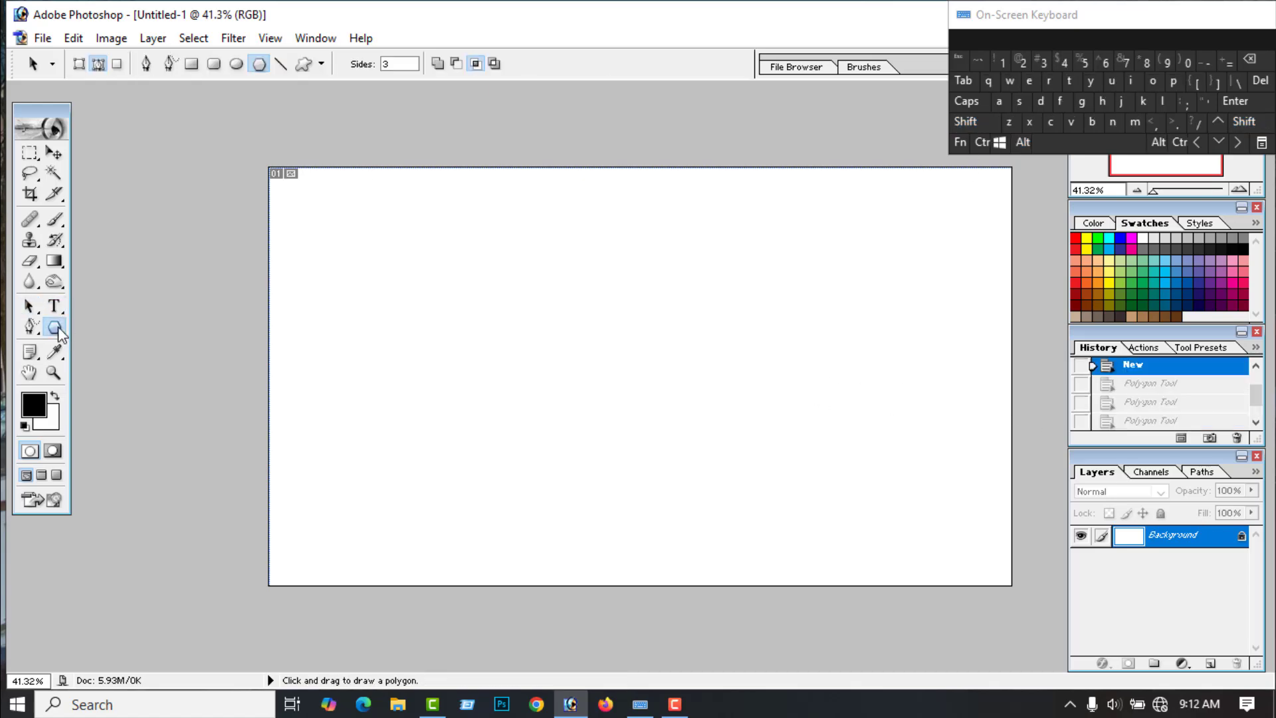
left_click(79, 65)
left_click_drag(386, 257, 446, 289)
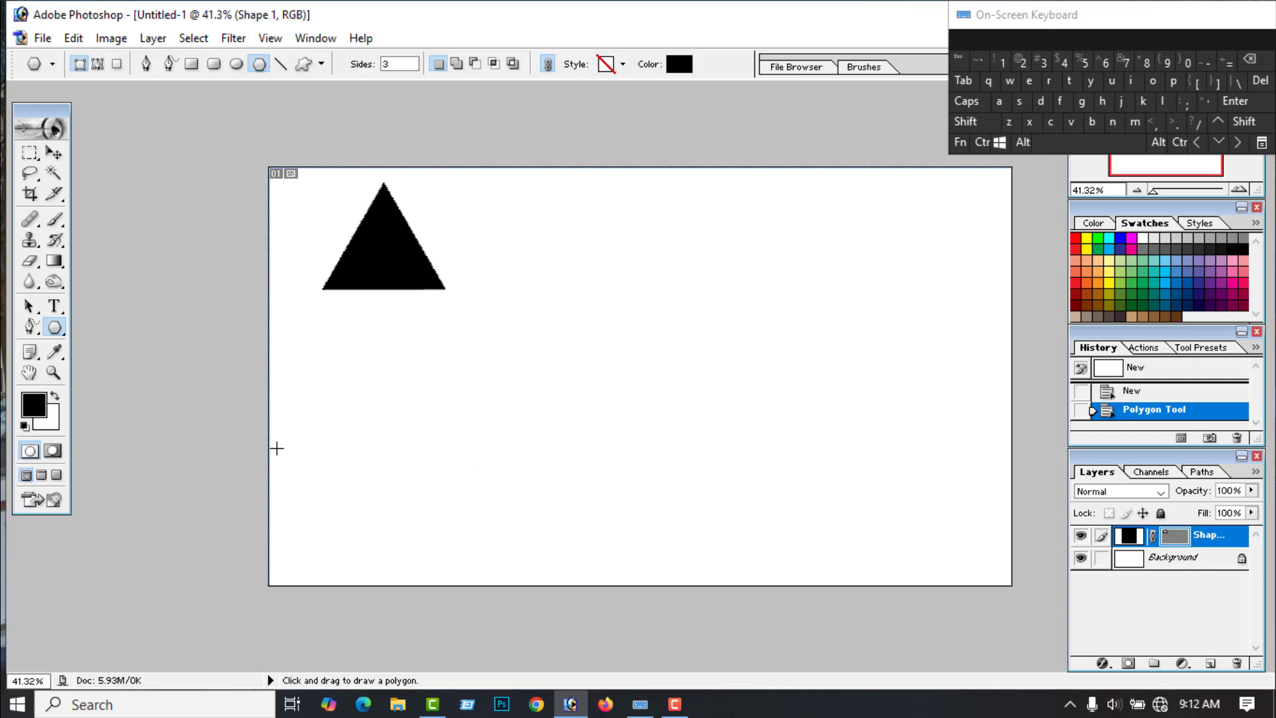
left_click(97, 64)
left_click_drag(548, 234, 591, 260)
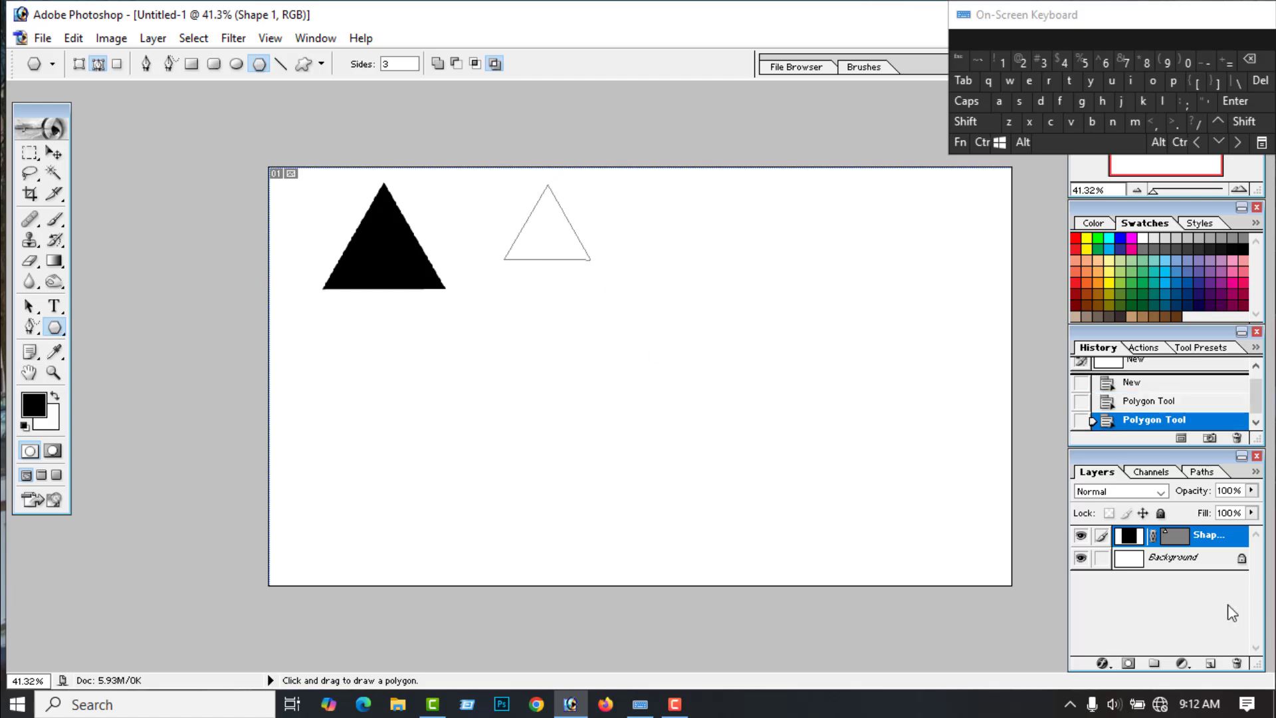
Step: Hide the Background layer and move the black triangle shape to the lower part of the canvas
left_click(1081, 560)
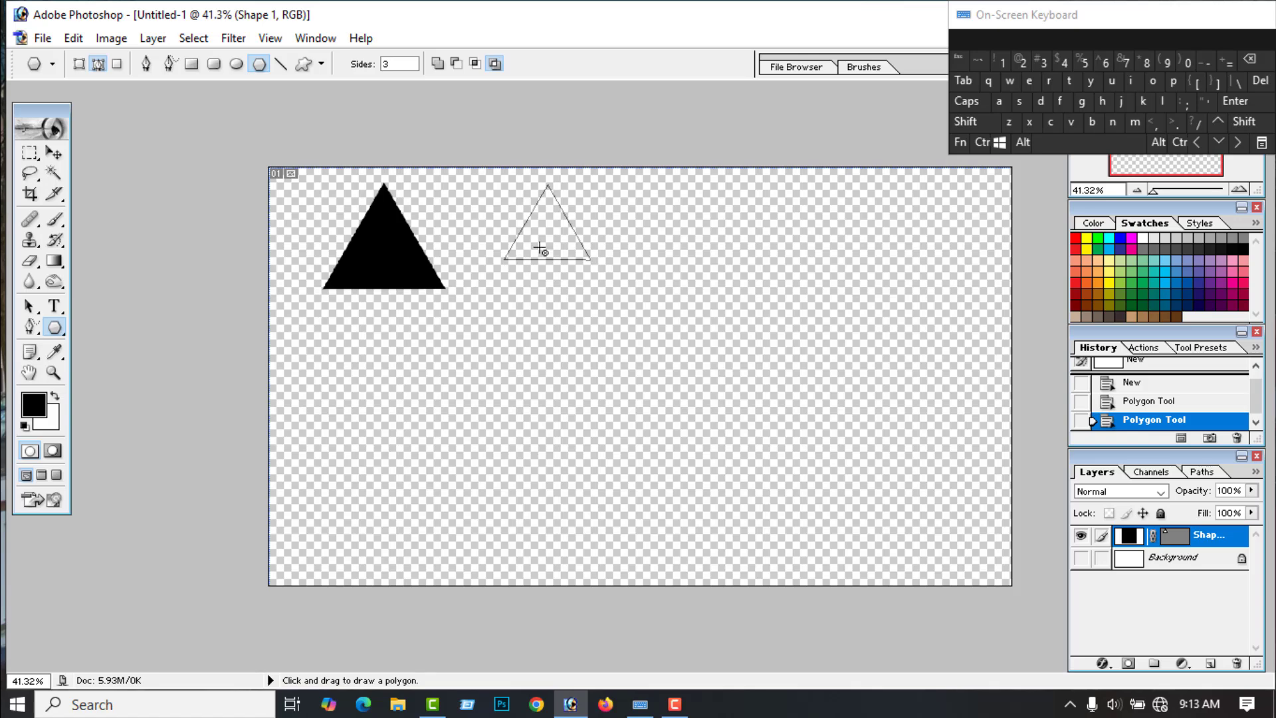
left_click(55, 152)
left_click_drag(412, 270, 396, 380)
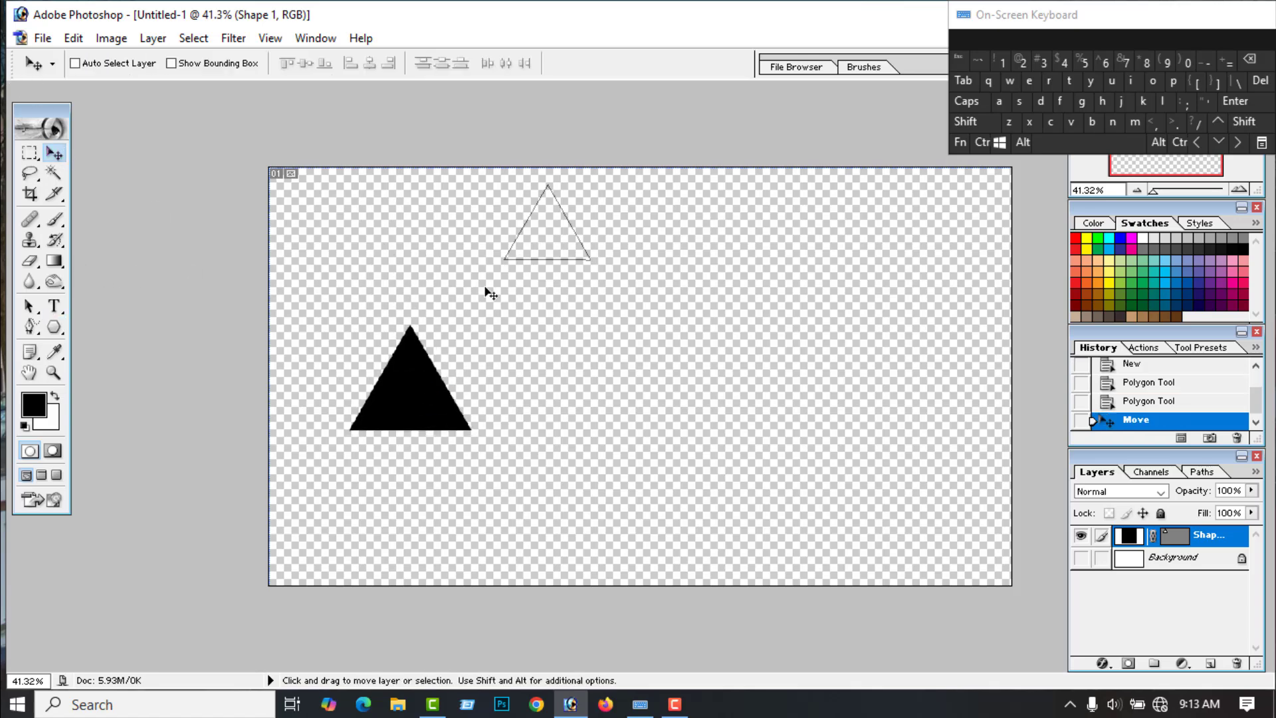
mouse_move(529, 237)
left_mouse_down()
mouse_move(574, 263)
mouse_move(527, 261)
left_mouse_up()
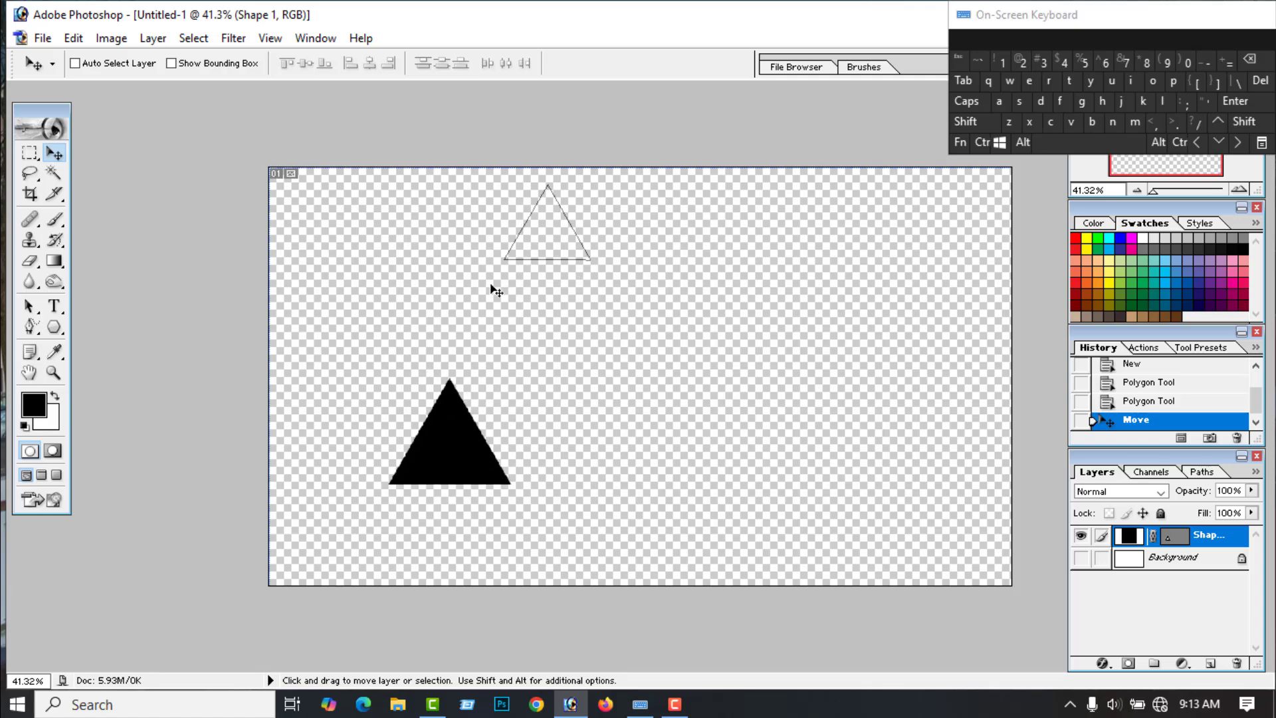
Step: Move the triangle path down and right with the Path Selection tool and show the Background layer again
key("a")
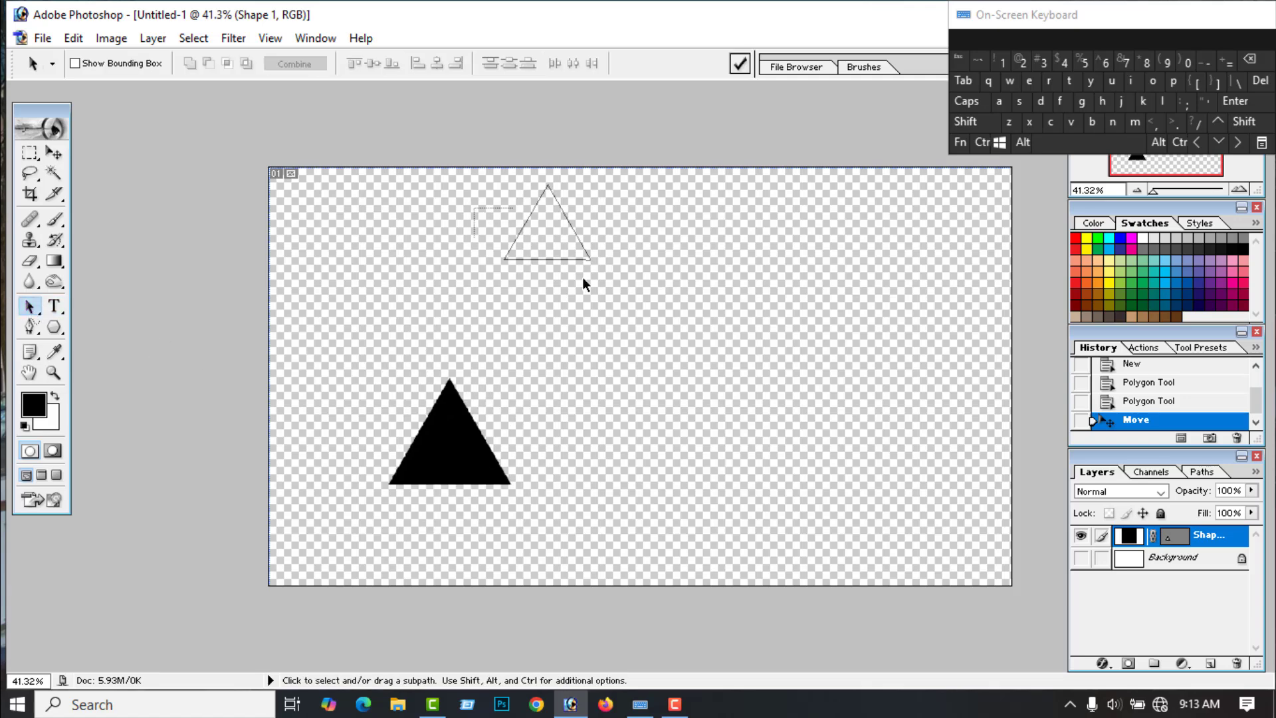
left_click_drag(563, 257, 685, 393)
left_click(1081, 558)
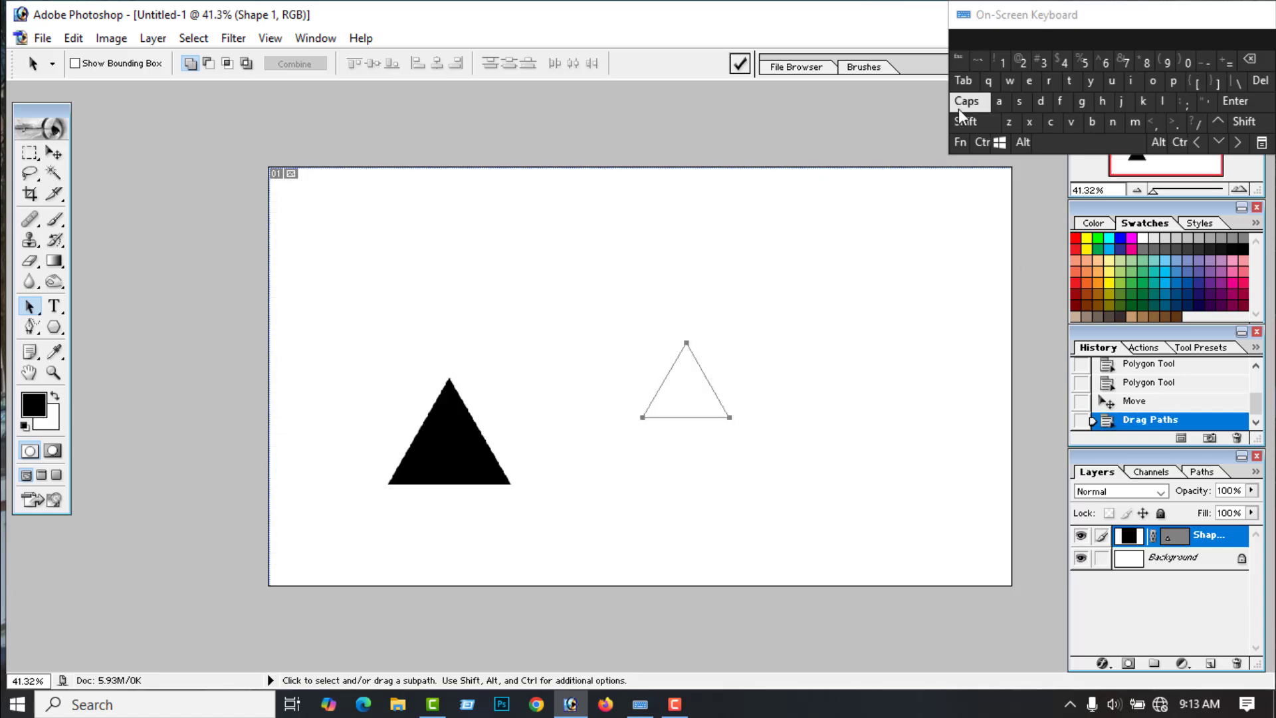
Step: Undo the moves and both triangles back to the blank canvas
left_click(982, 144)
left_click(1010, 120)
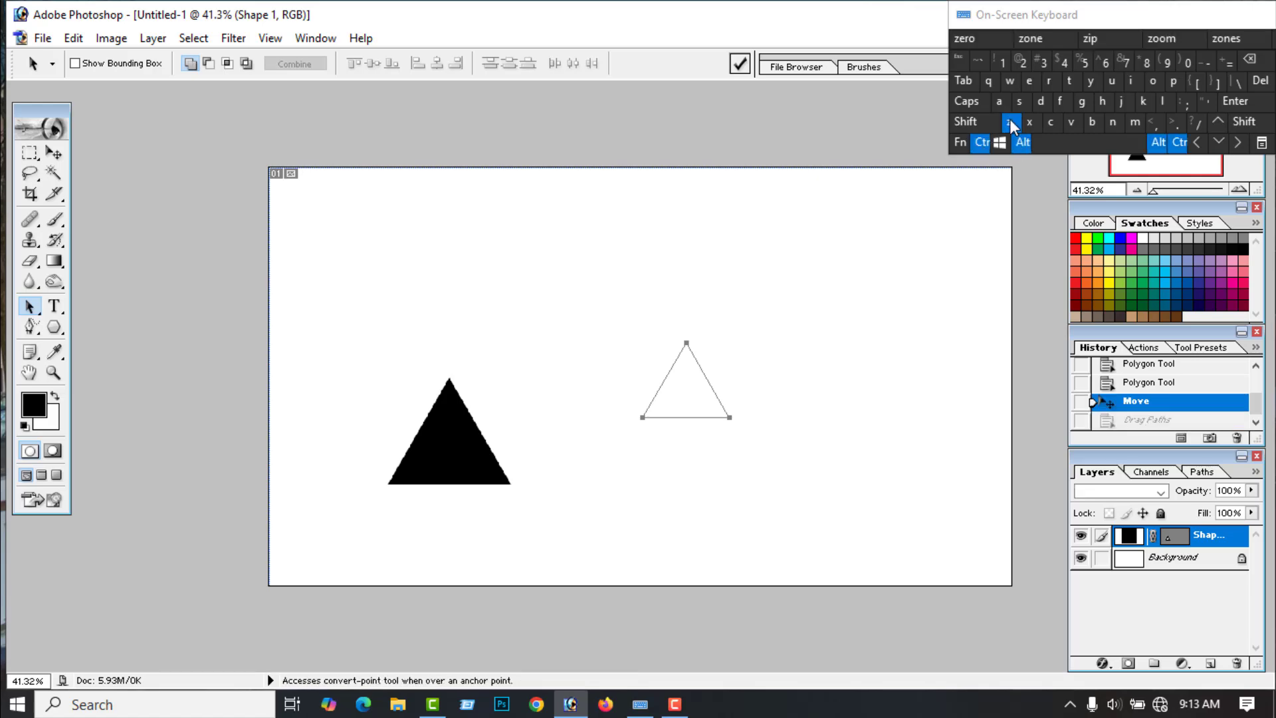
key("ctrl+alt+z")
key("ctrl+alt+z")
key("ctrl+alt+z")
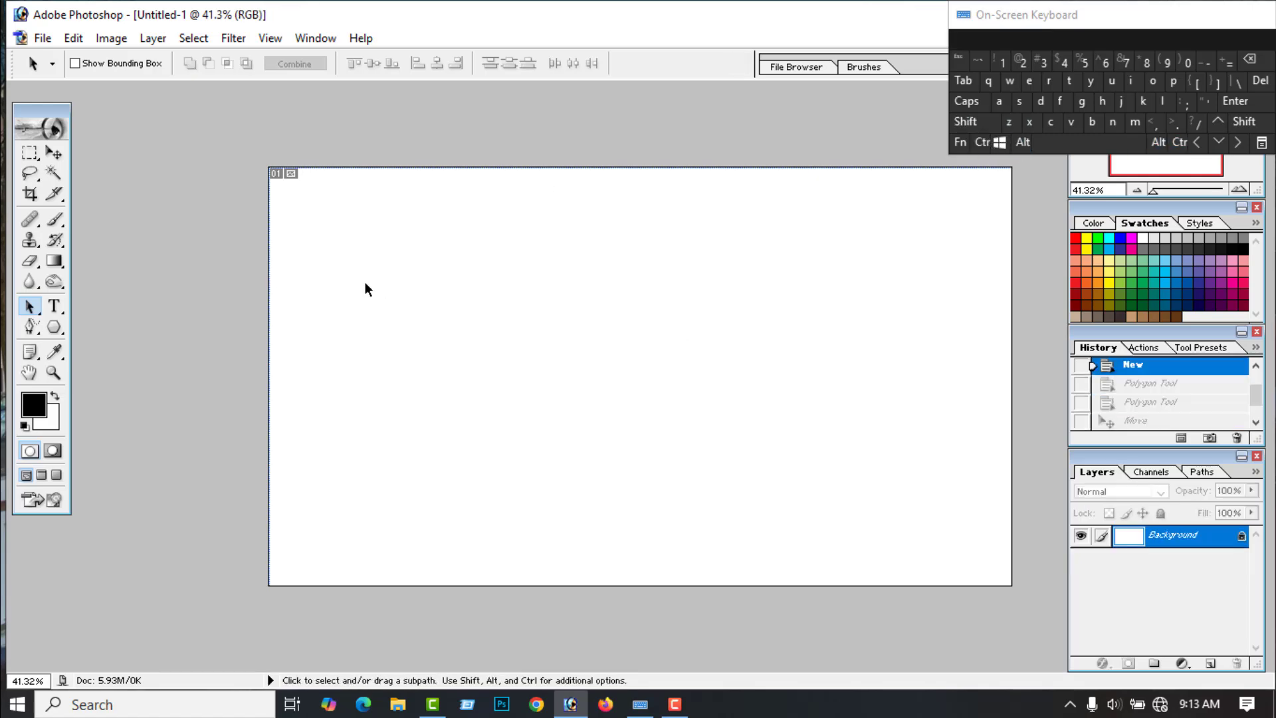
Step: Draw a black triangle directly on the Background layer with the Polygon tool in Fill Pixels mode, near the canvas's upper-left corner
left_click(54, 327)
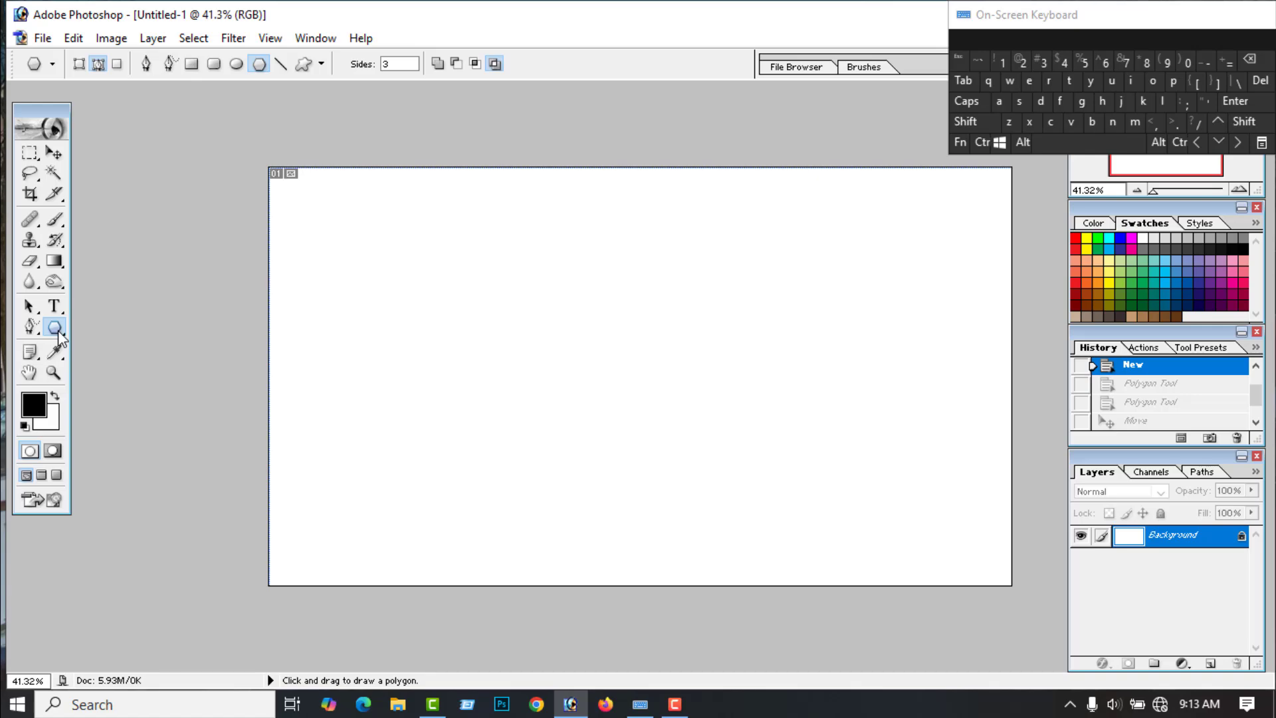
left_click(118, 64)
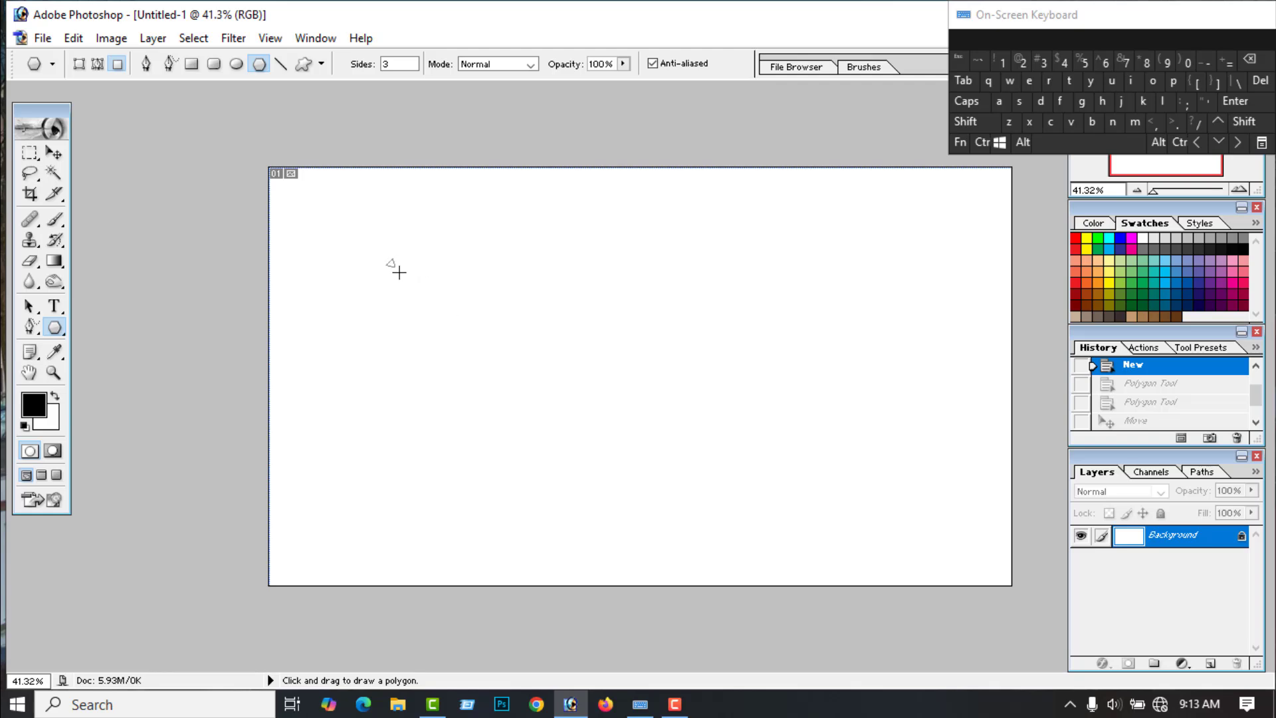
left_click_drag(399, 272, 451, 301)
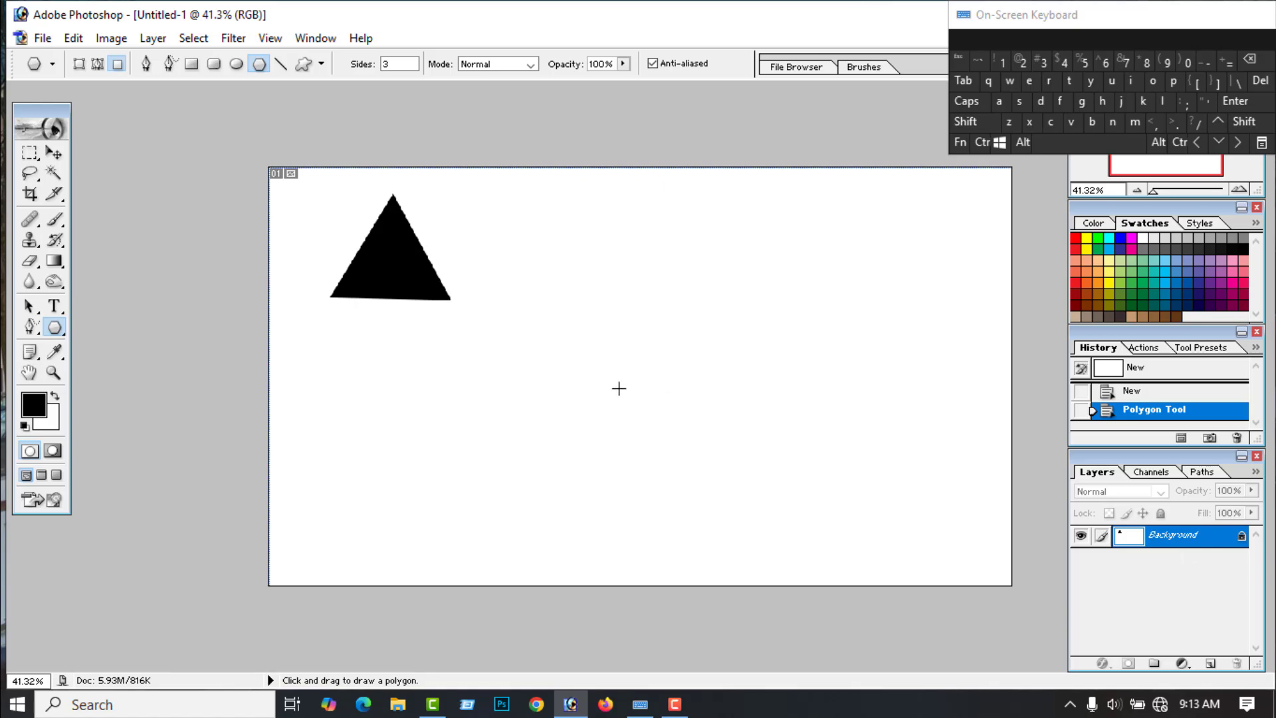
Step: Add a new layer and draw a larger black triangle on it near the middle of the canvas
left_click(1210, 663)
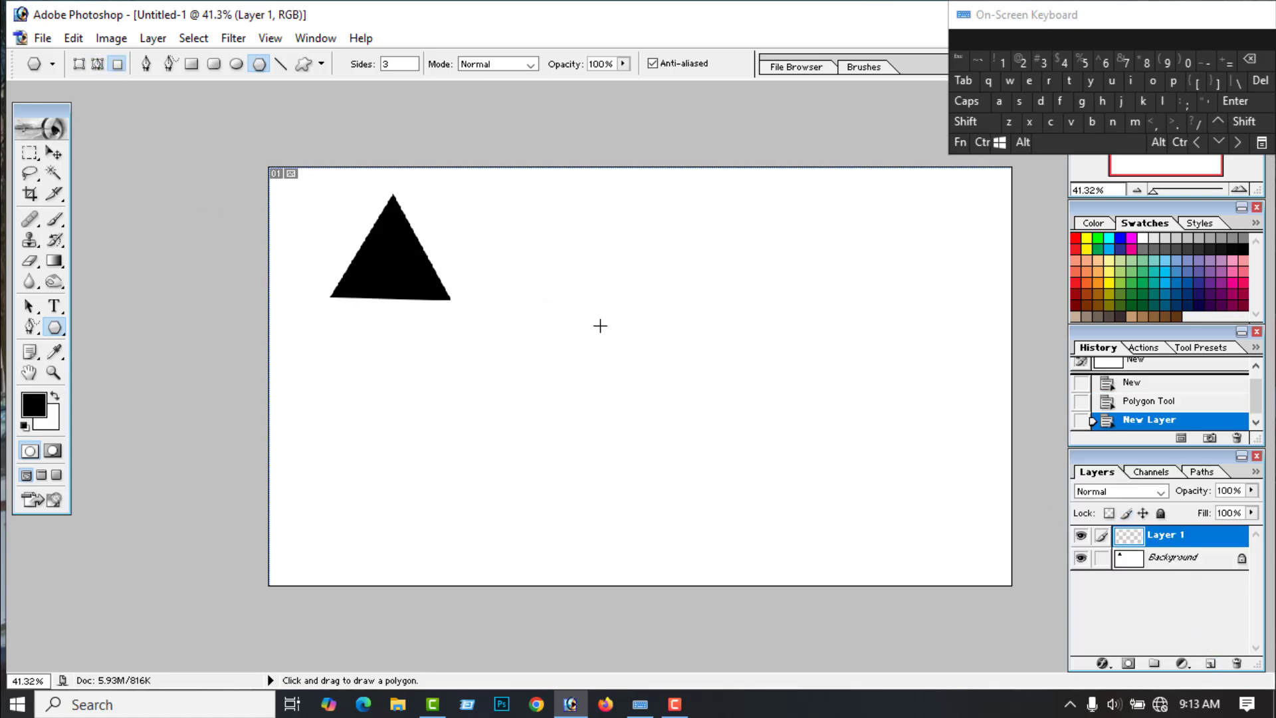
left_click_drag(598, 325, 686, 376)
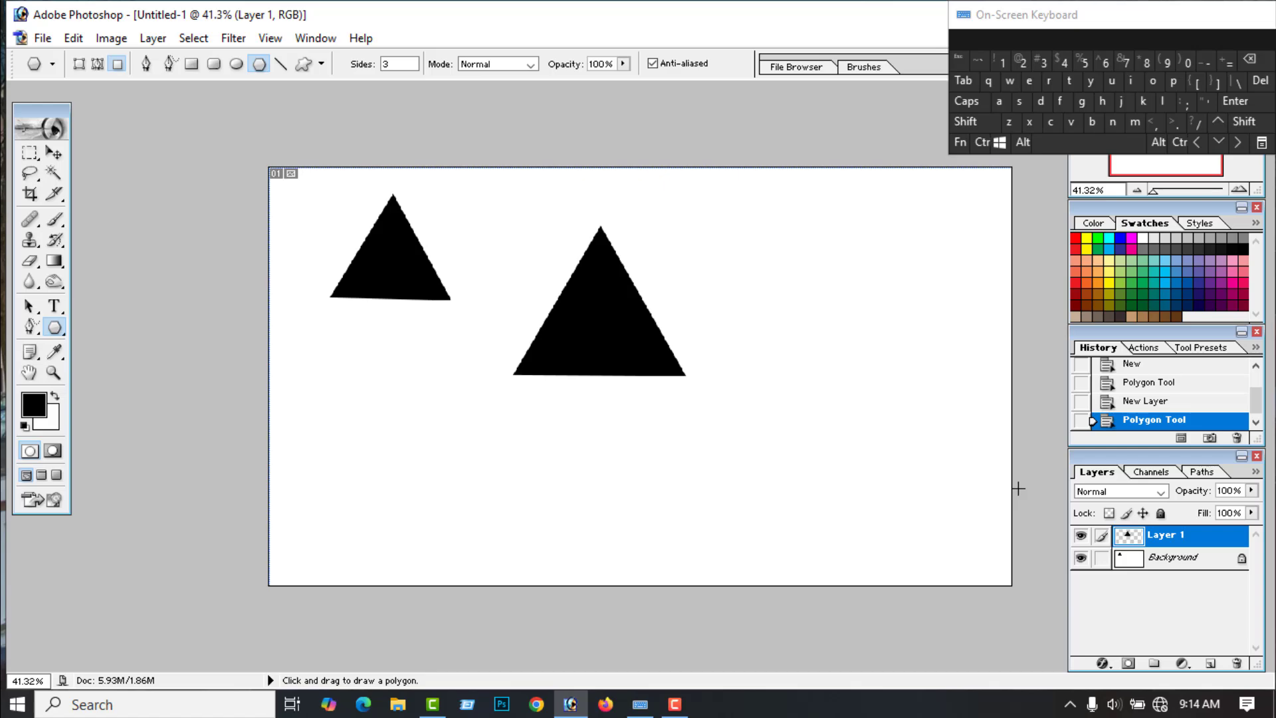
Step: Undo both triangles and the new layer back to the blank canvas
left_click(976, 141)
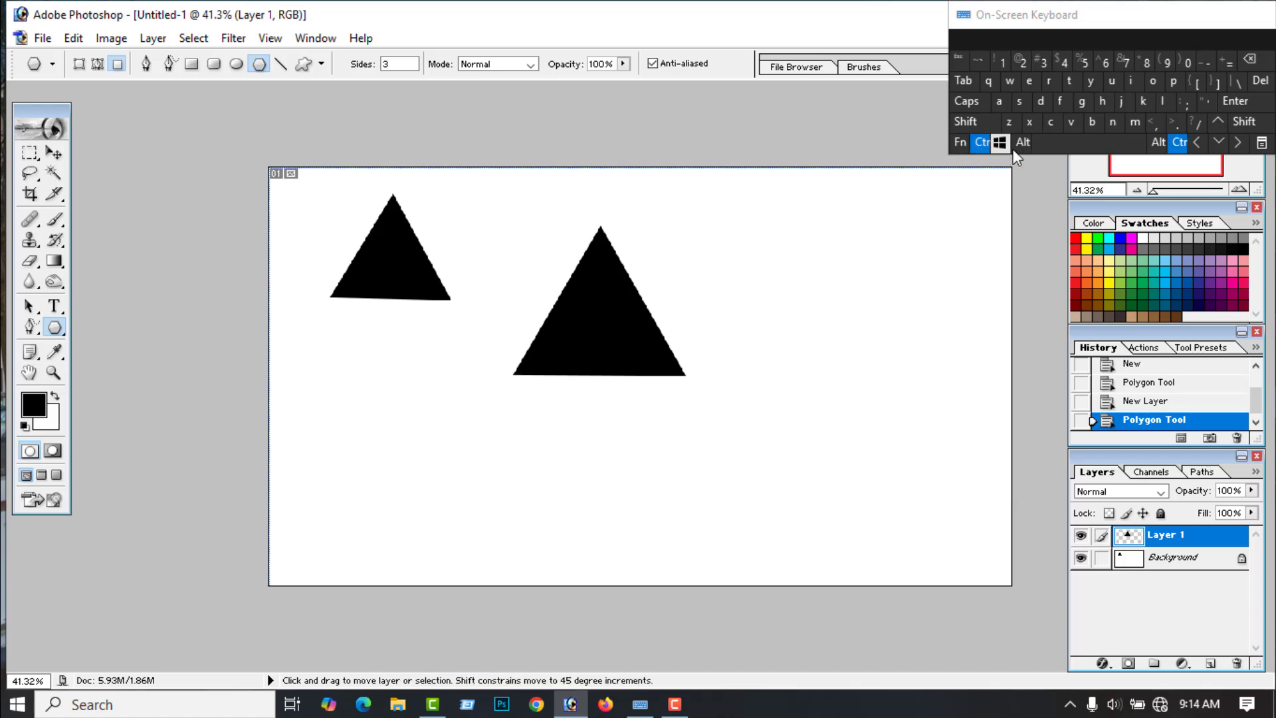
left_click(1009, 122)
left_click(976, 142)
left_click(1009, 122)
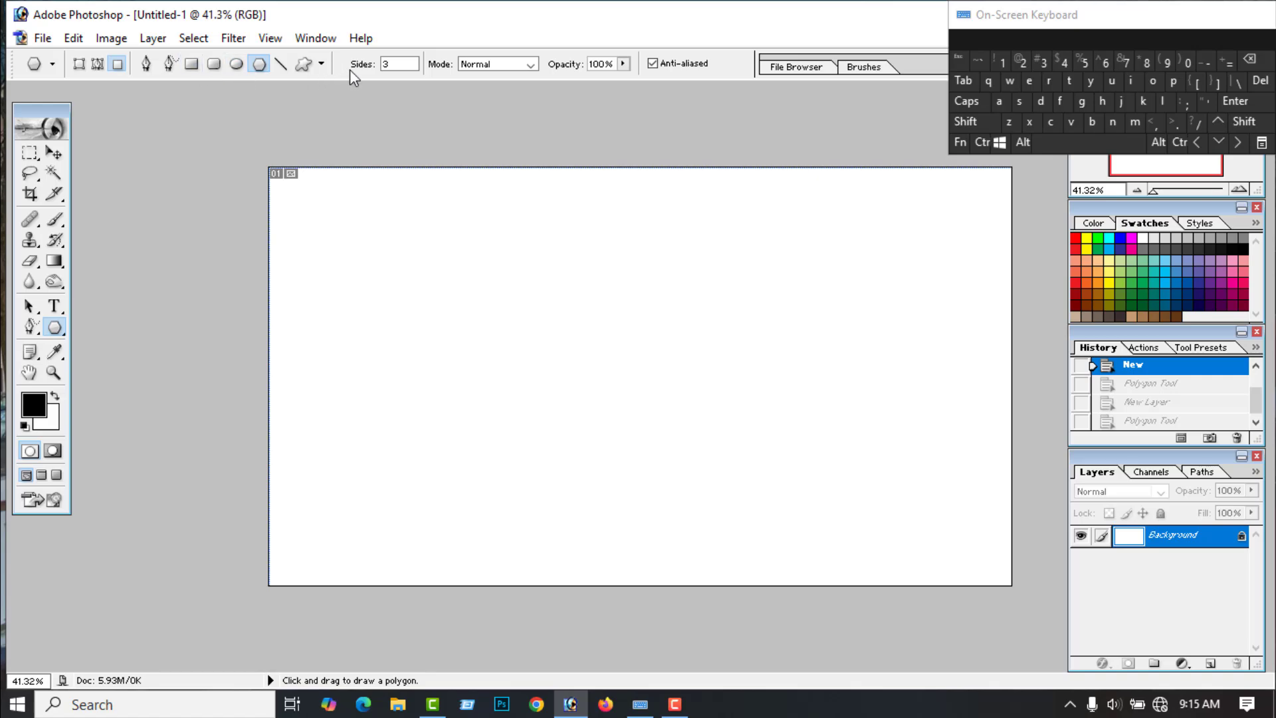
Step: Review the available shape tools and compare the Polygon tool's options in Shape Layers, Paths and Fill Pixels modes
left_click_drag(54, 328, 135, 334)
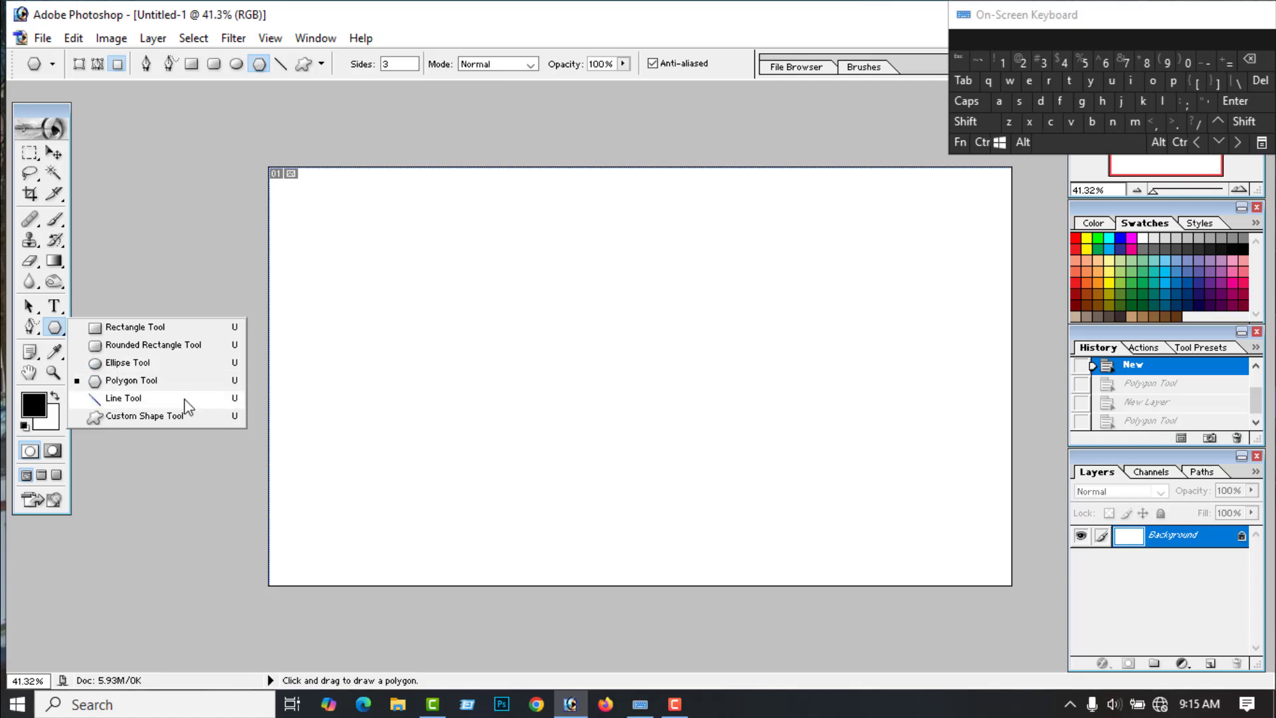
left_click(209, 425)
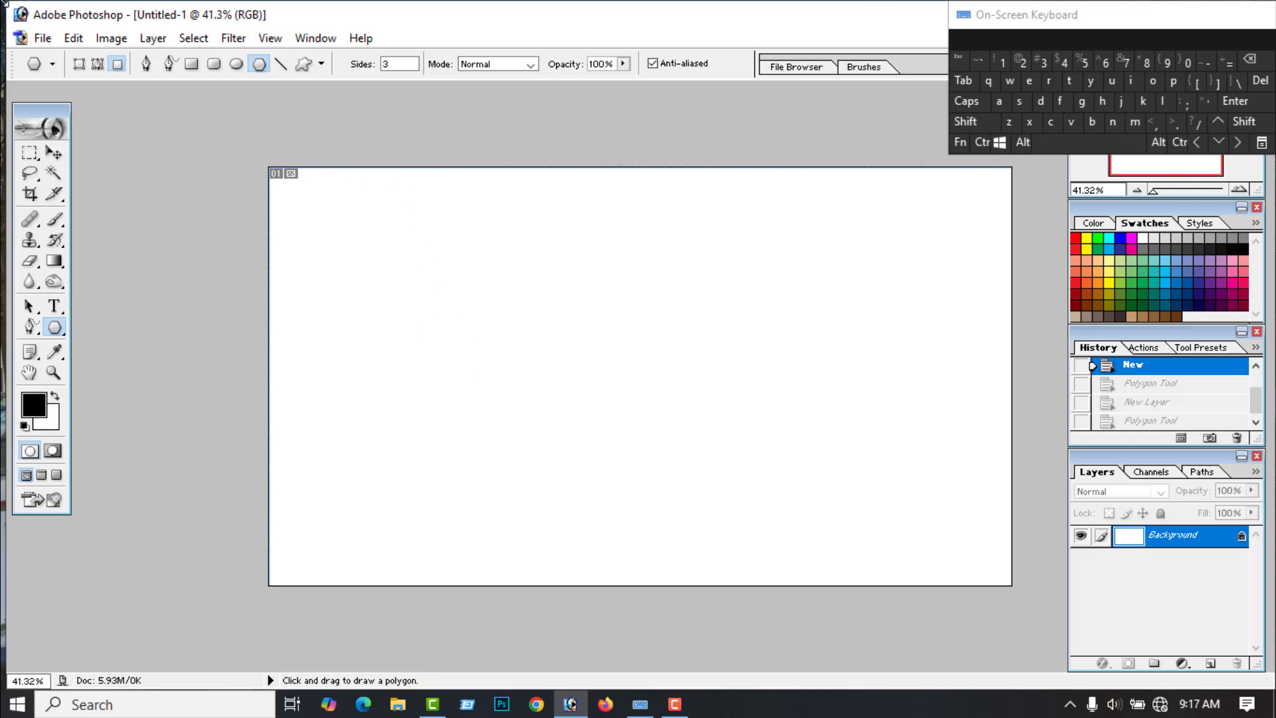
left_click(79, 63)
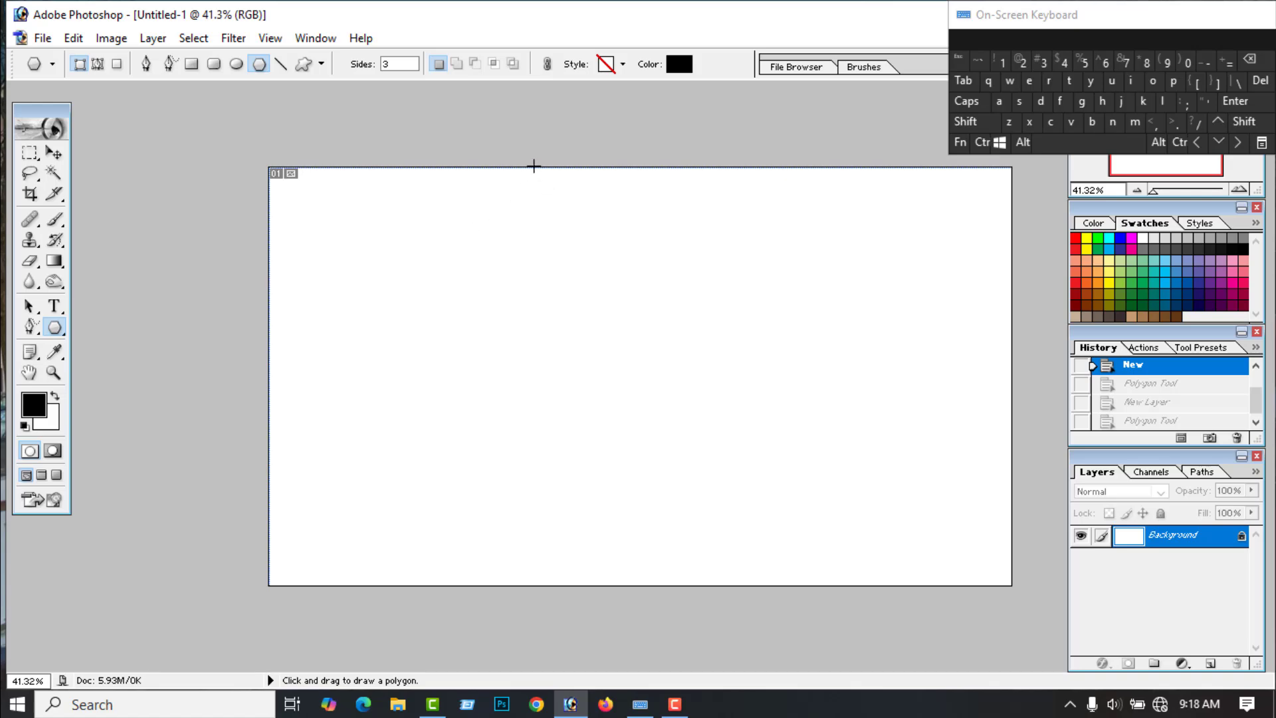
left_click(99, 64)
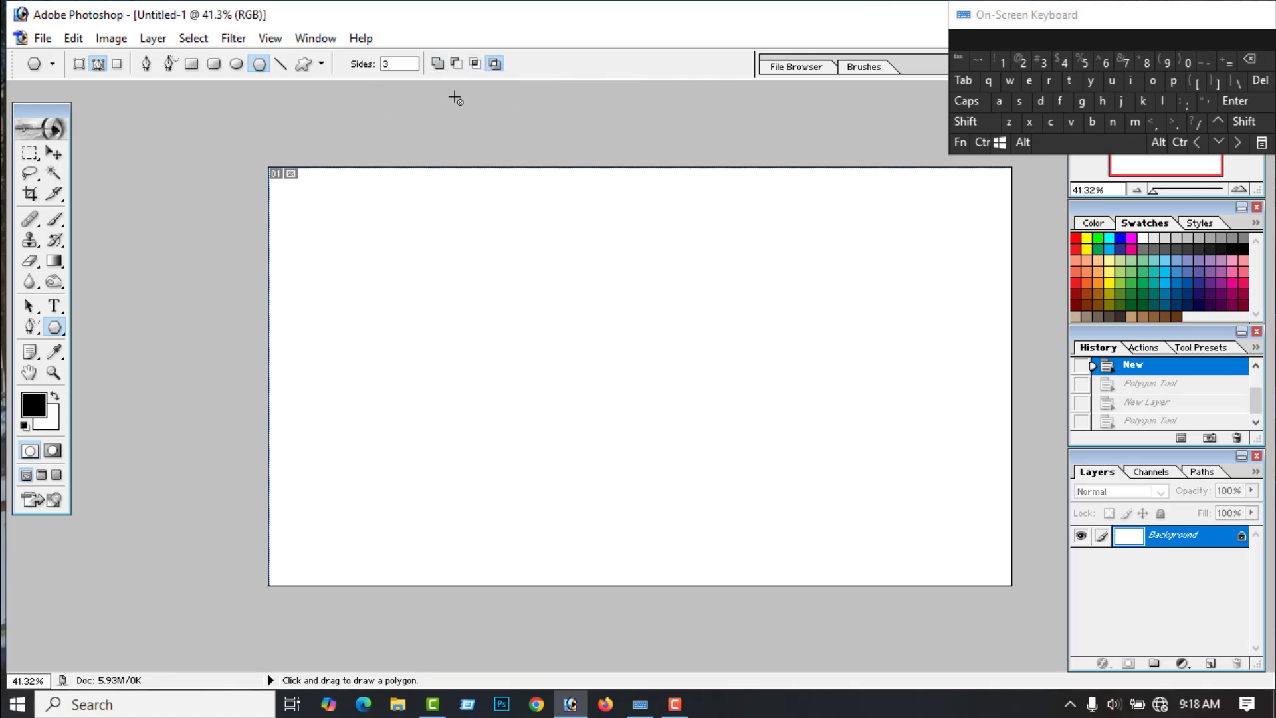
left_click(117, 65)
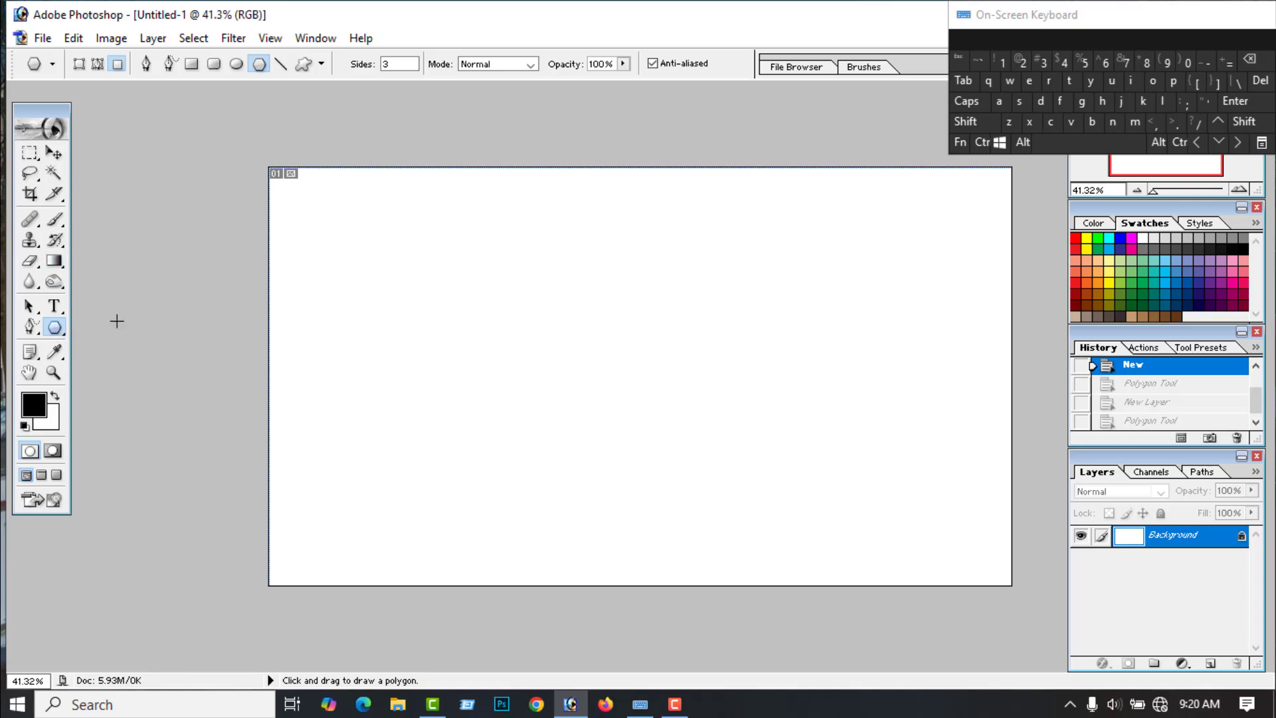
Step: Set the polygon to 6 sides and draw a small black hexagon in Shape Layers mode near the canvas's upper-left corner
double_click(392, 64)
left_click(1107, 60)
left_click(321, 64)
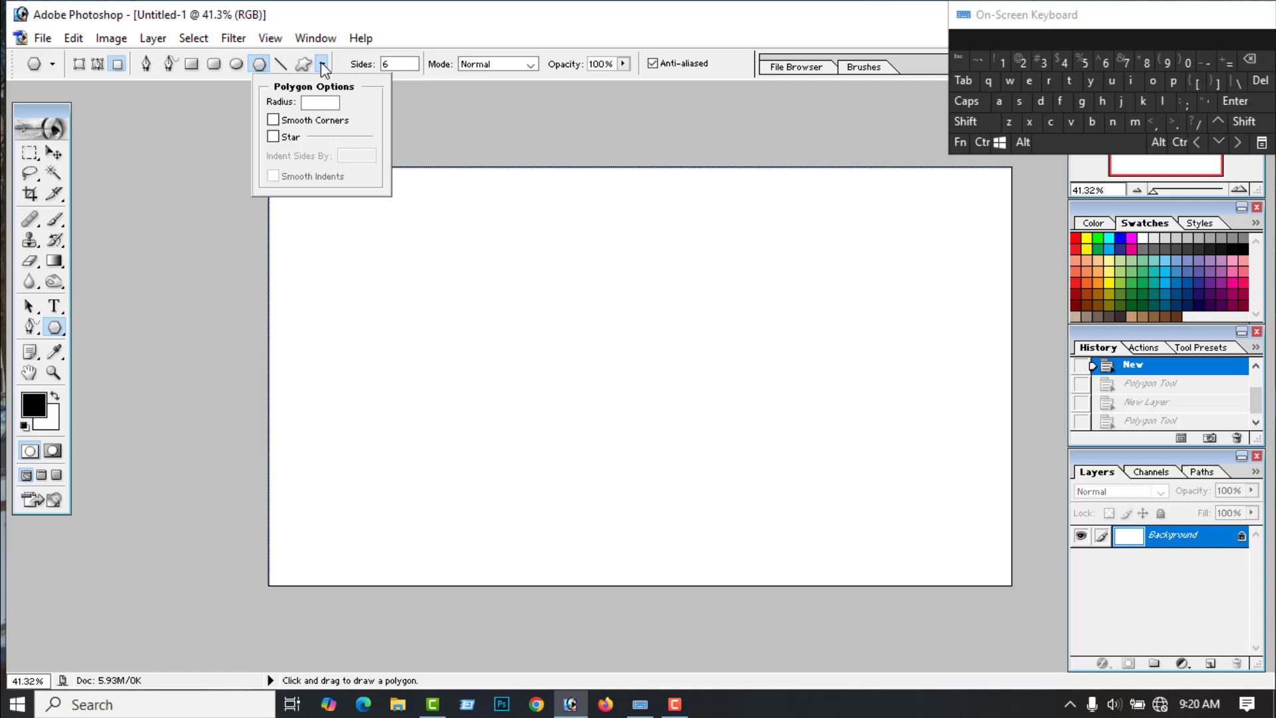
left_click(213, 119)
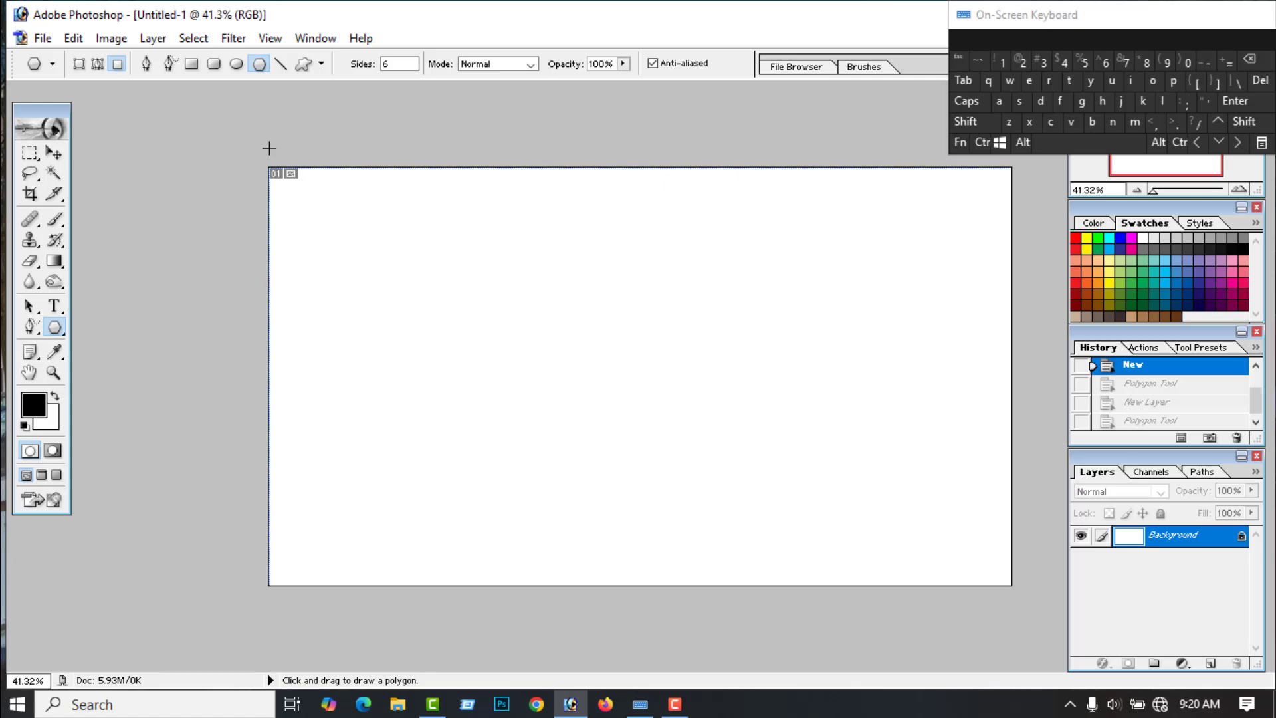
left_click(79, 64)
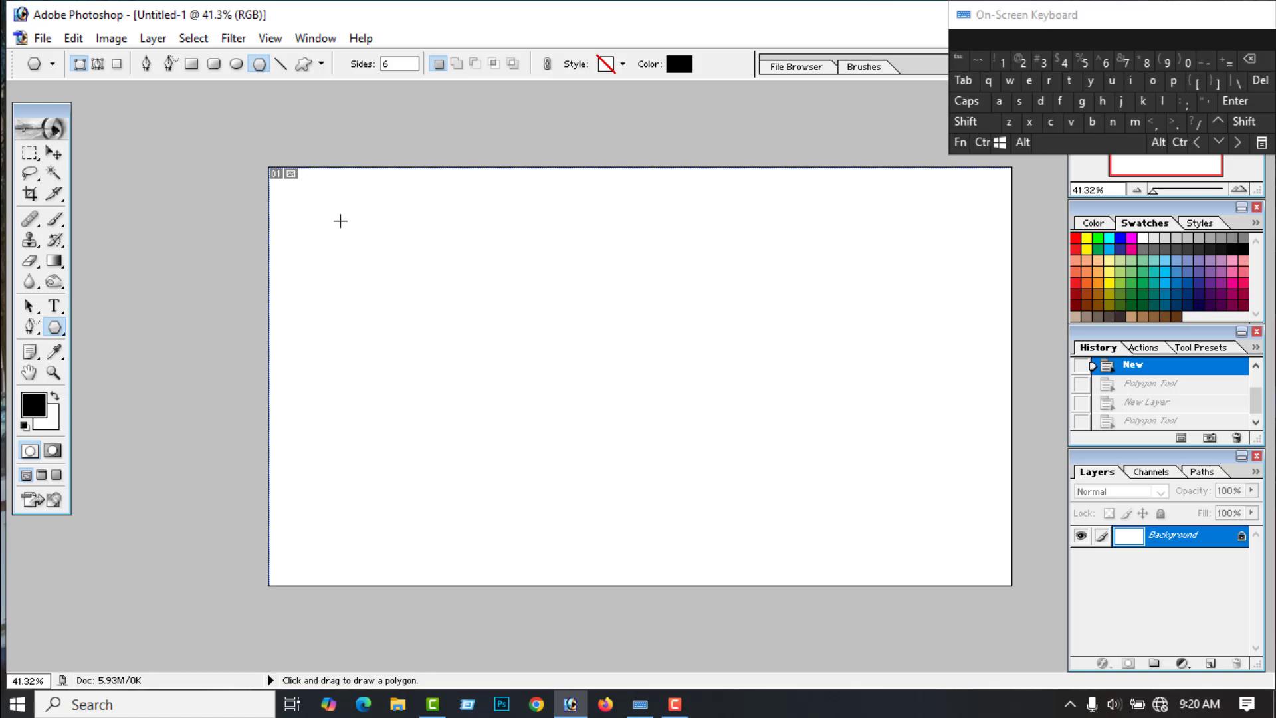
left_click_drag(342, 219, 362, 254)
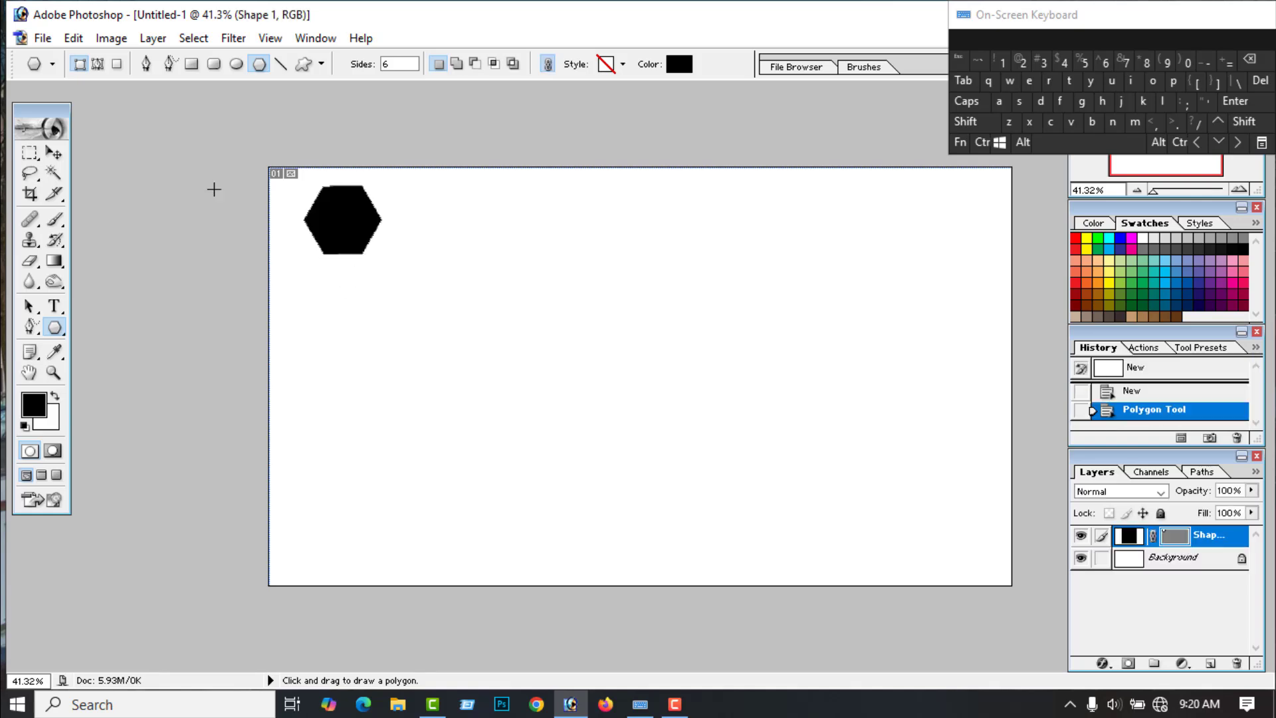
Step: Move the hexagon into the canvas's upper-left corner and duplicate it into a row of ten touching hexagons along the upper edge
left_click(58, 158)
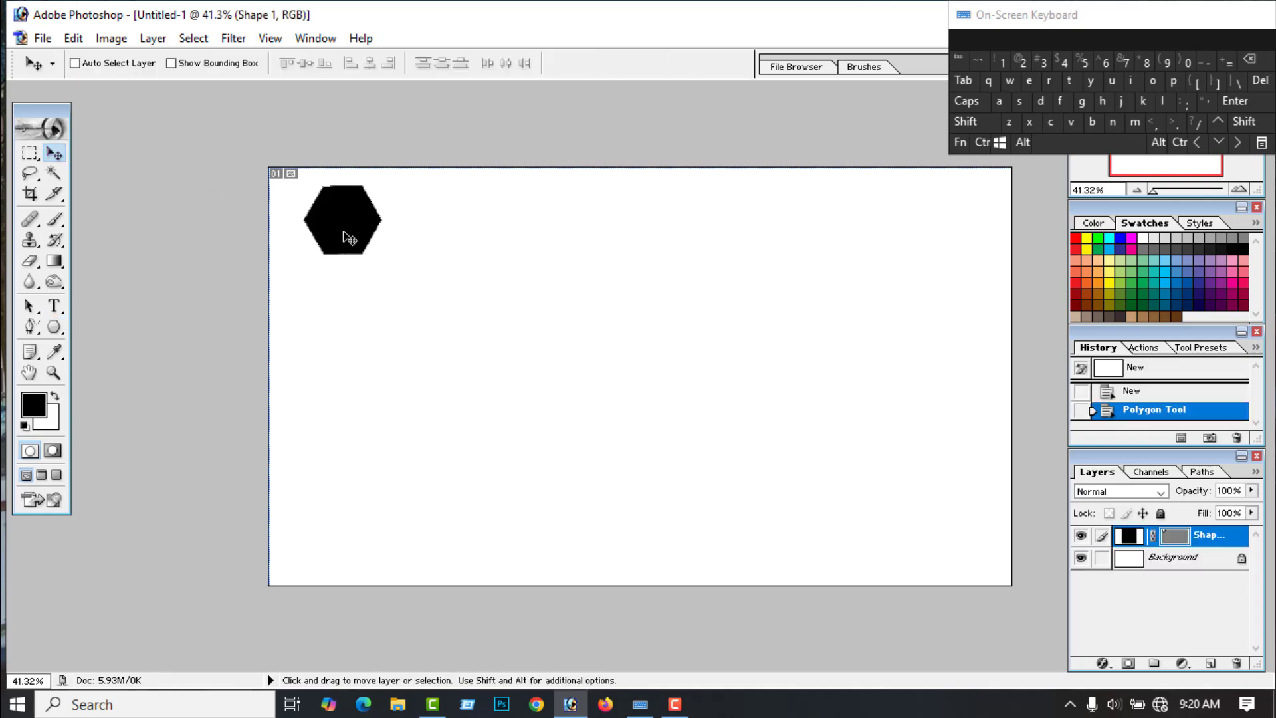
left_click_drag(345, 234, 314, 221)
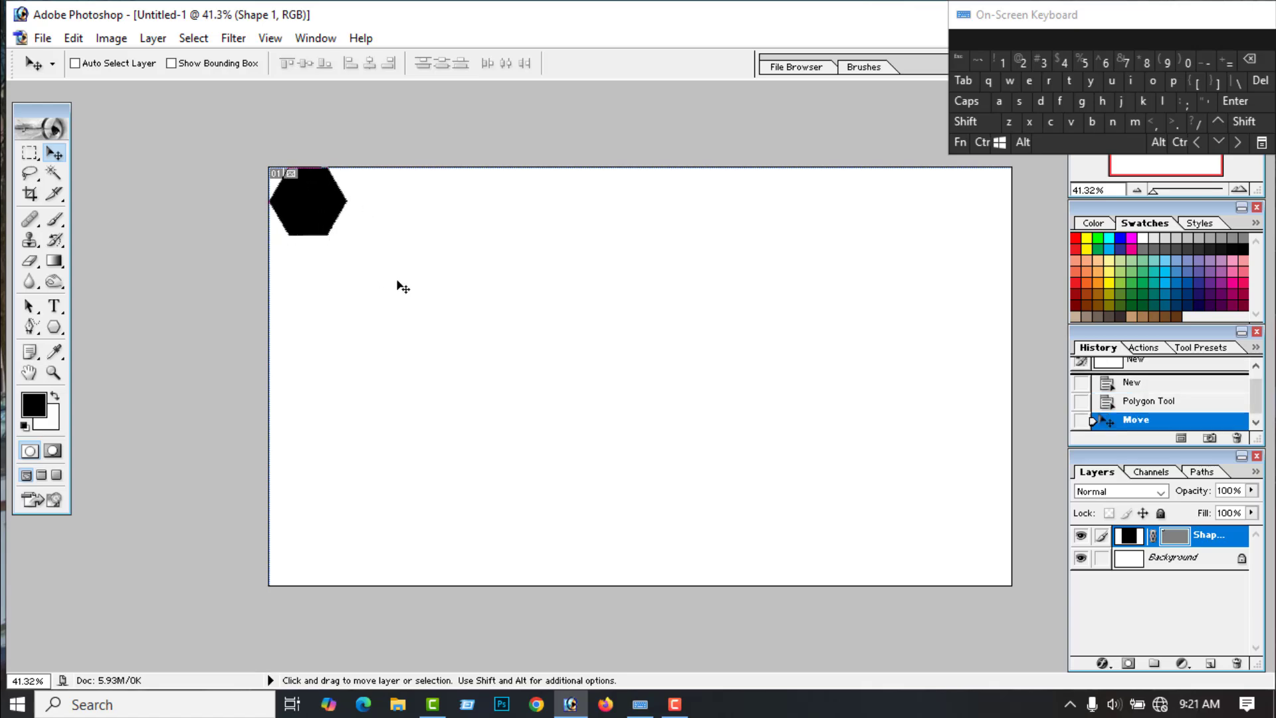
left_click(1024, 141)
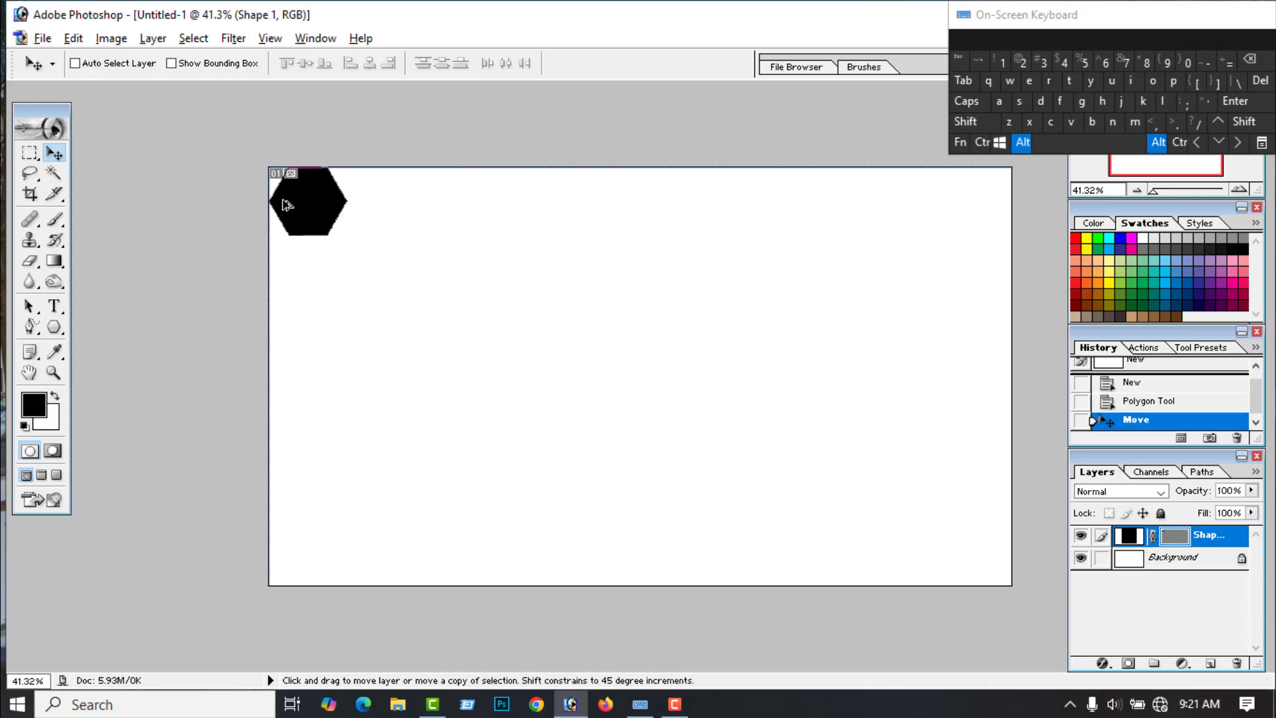
left_click_drag(298, 208, 729, 213)
left_click(974, 121)
left_click_drag(731, 213, 808, 213)
left_click_drag(792, 213, 974, 213)
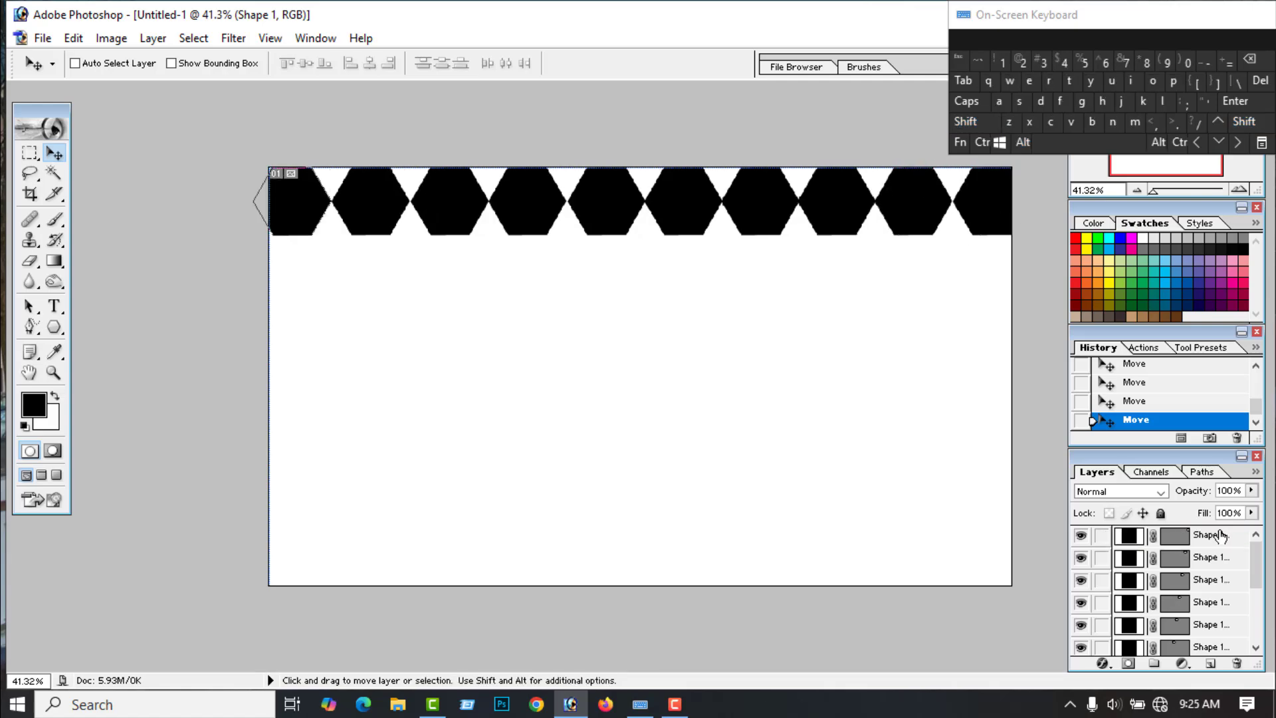
Step: Link all the other hexagon shape layers to the topmost hexagon layer, leaving the Background layer unlinked
left_click_drag(1256, 585, 1246, 558)
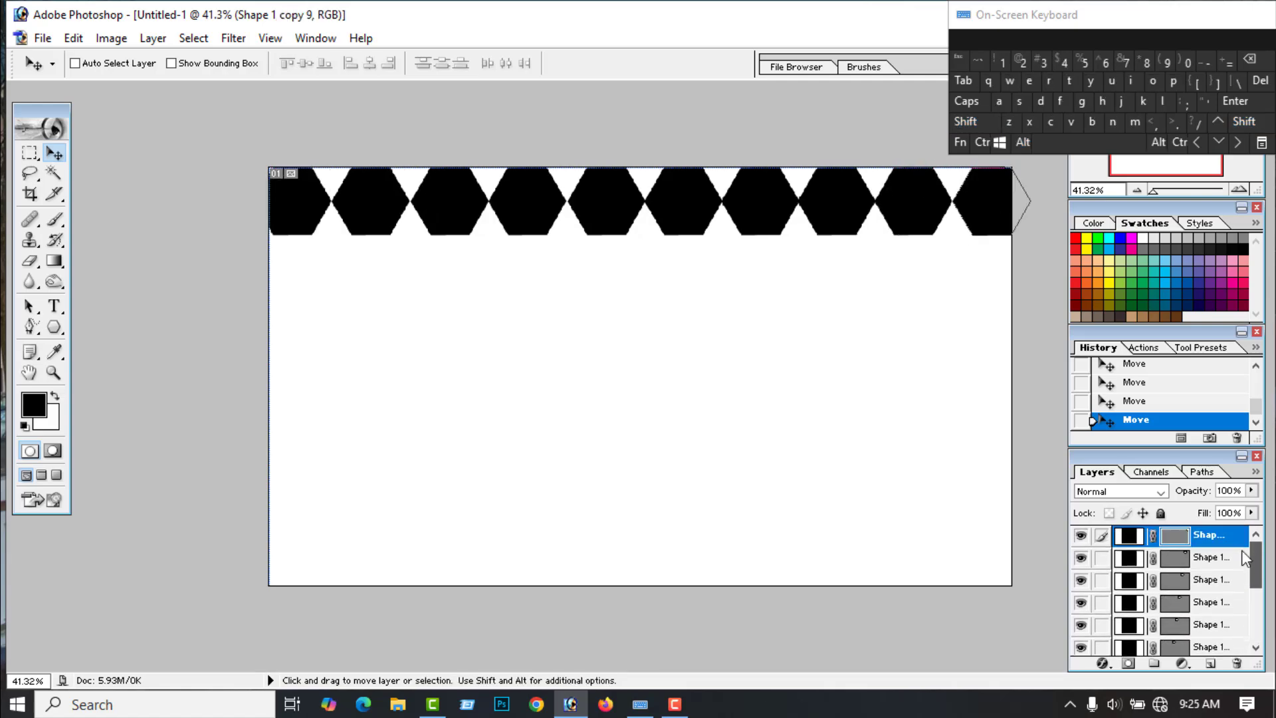
left_click(1102, 558)
left_click(1104, 585)
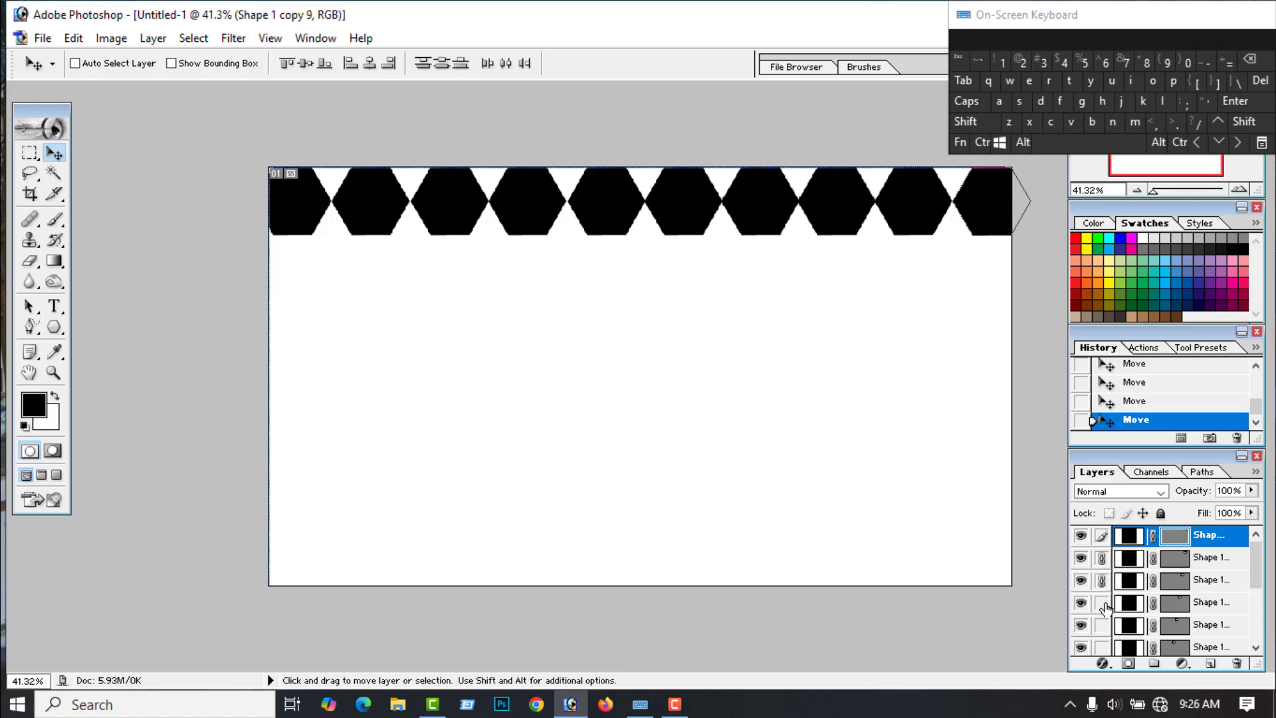
scroll(1103, 585, "down", 1)
left_click(1104, 585)
left_click(1102, 603)
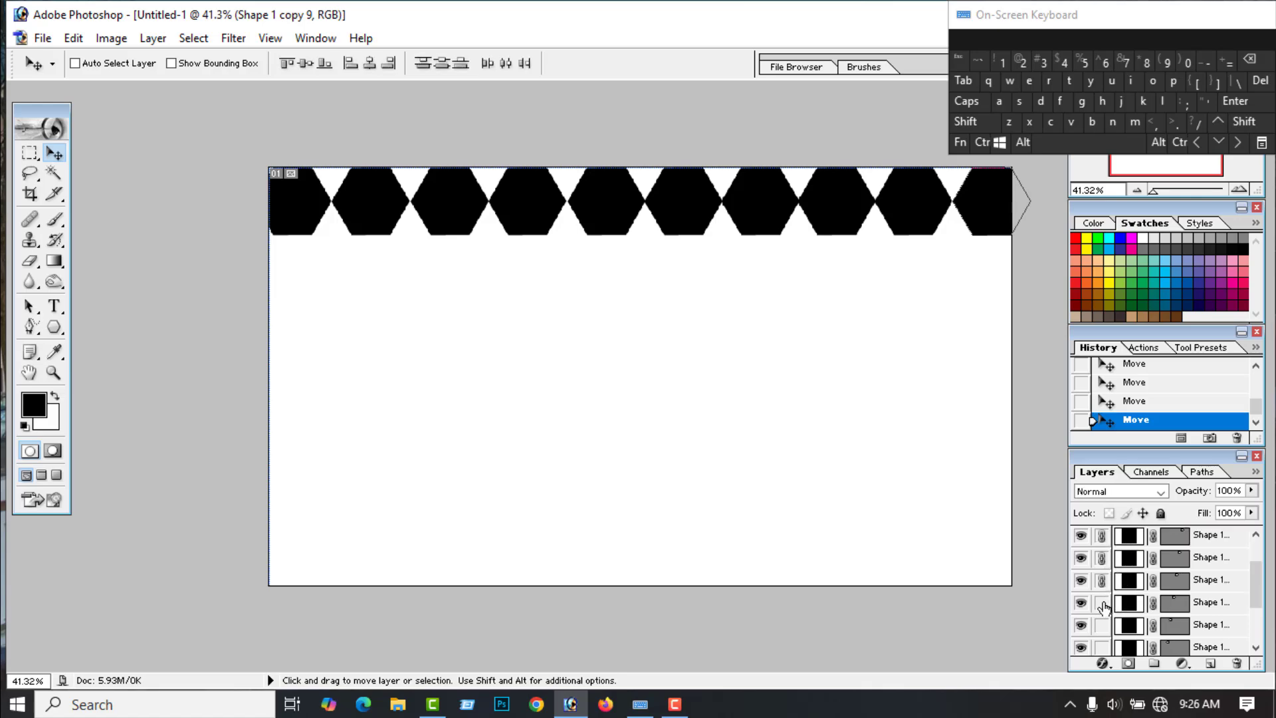
scroll(1104, 605, "down", 1)
left_click(1103, 605)
left_click(1103, 629)
scroll(1103, 630, "down", 1)
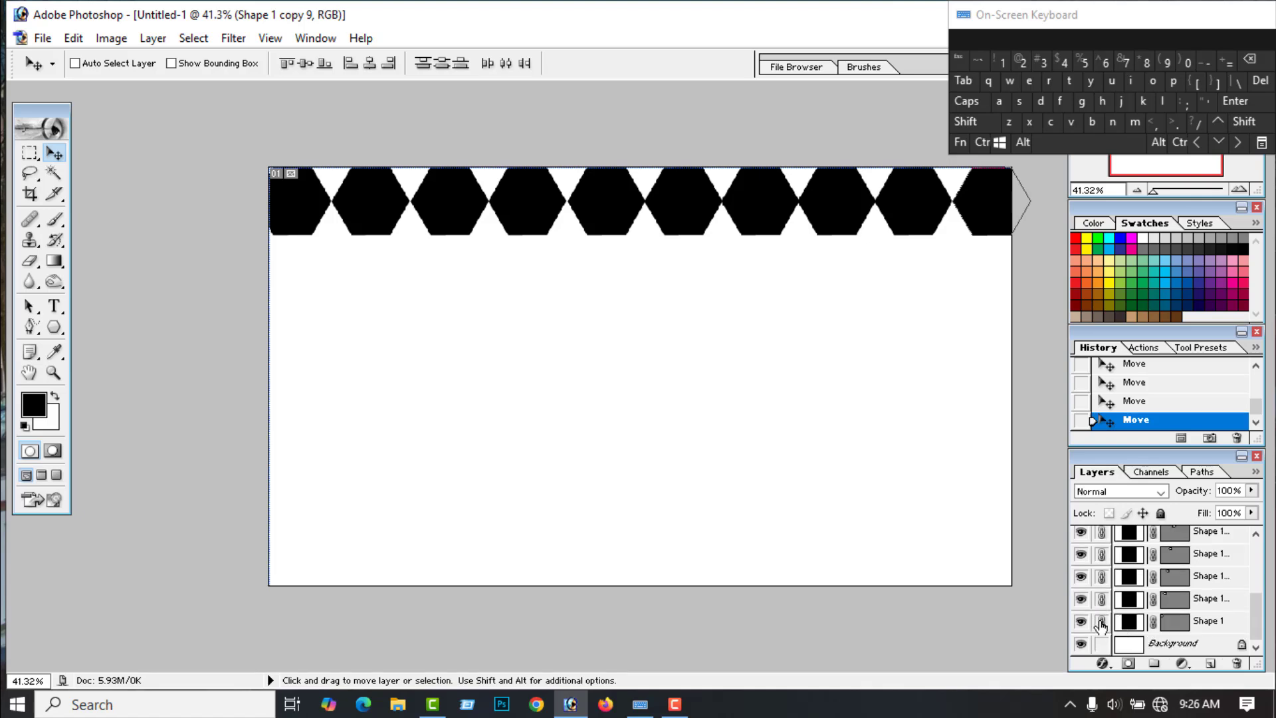
Step: Enable Auto Select Layer and Show Bounding Box for the Move tool and merge the linked hexagon layers
left_click(74, 64)
left_click(171, 64)
left_click(152, 38)
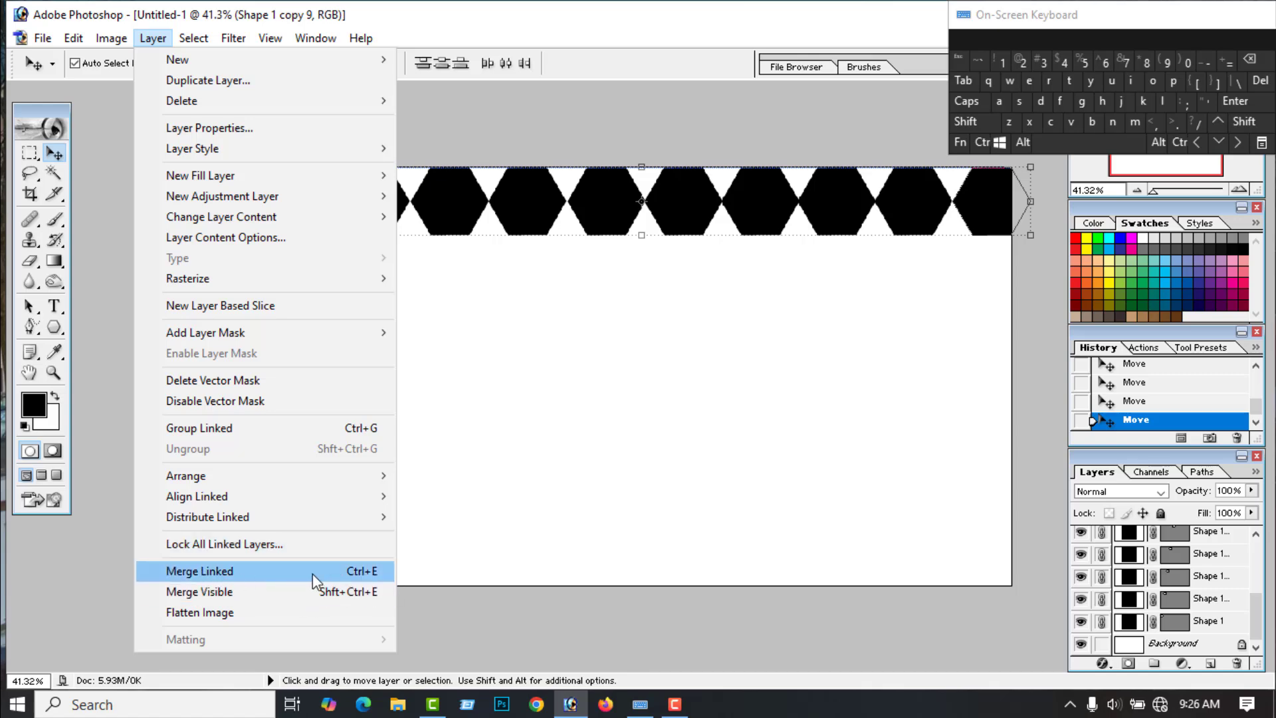
left_click(236, 572)
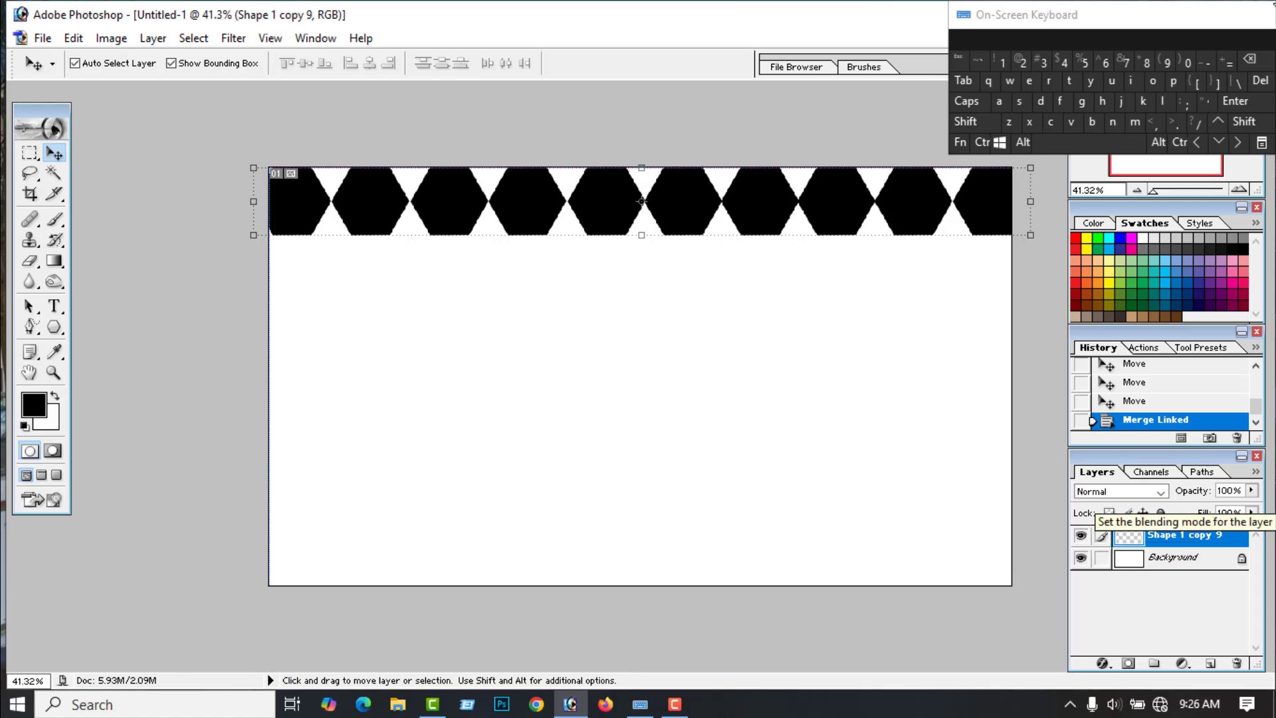
Step: Duplicate the merged hexagon row straight down six times so the stacked rows fill the canvas to its lower edge
left_click(1023, 143)
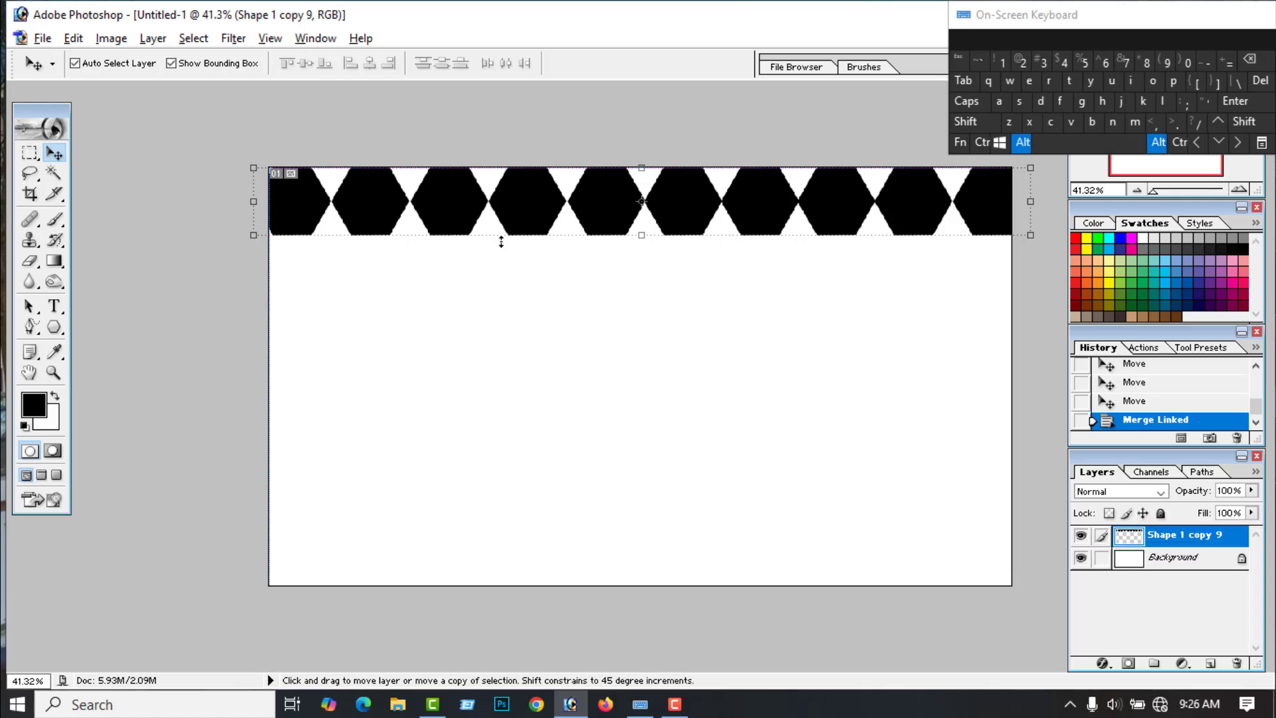
left_click_drag(604, 228, 680, 601)
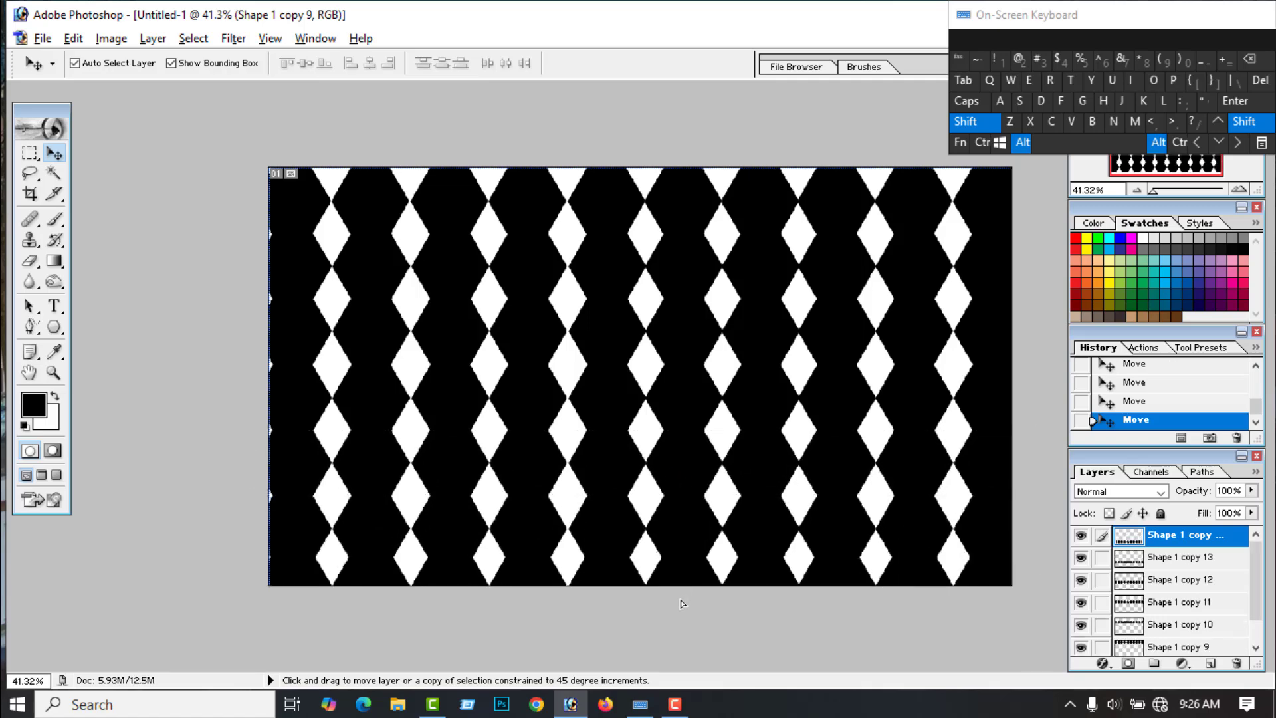
left_click(681, 604, "alt")
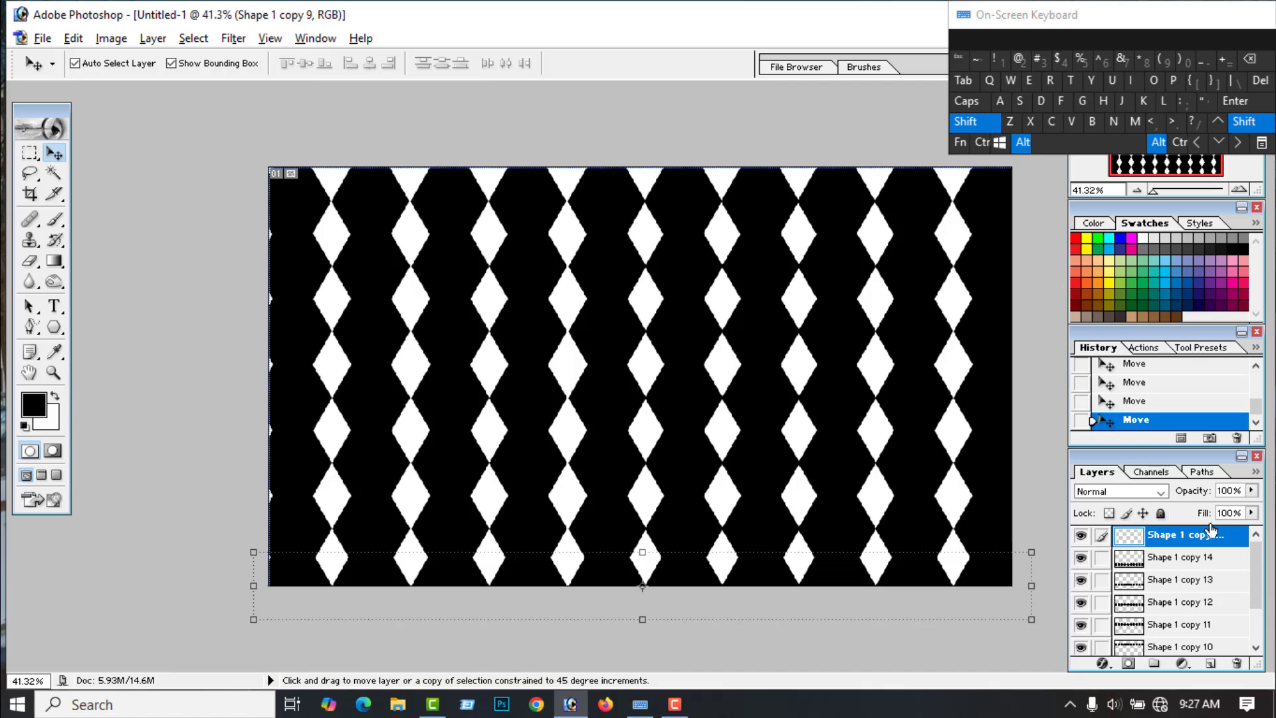
left_click(1022, 142)
left_click(962, 125)
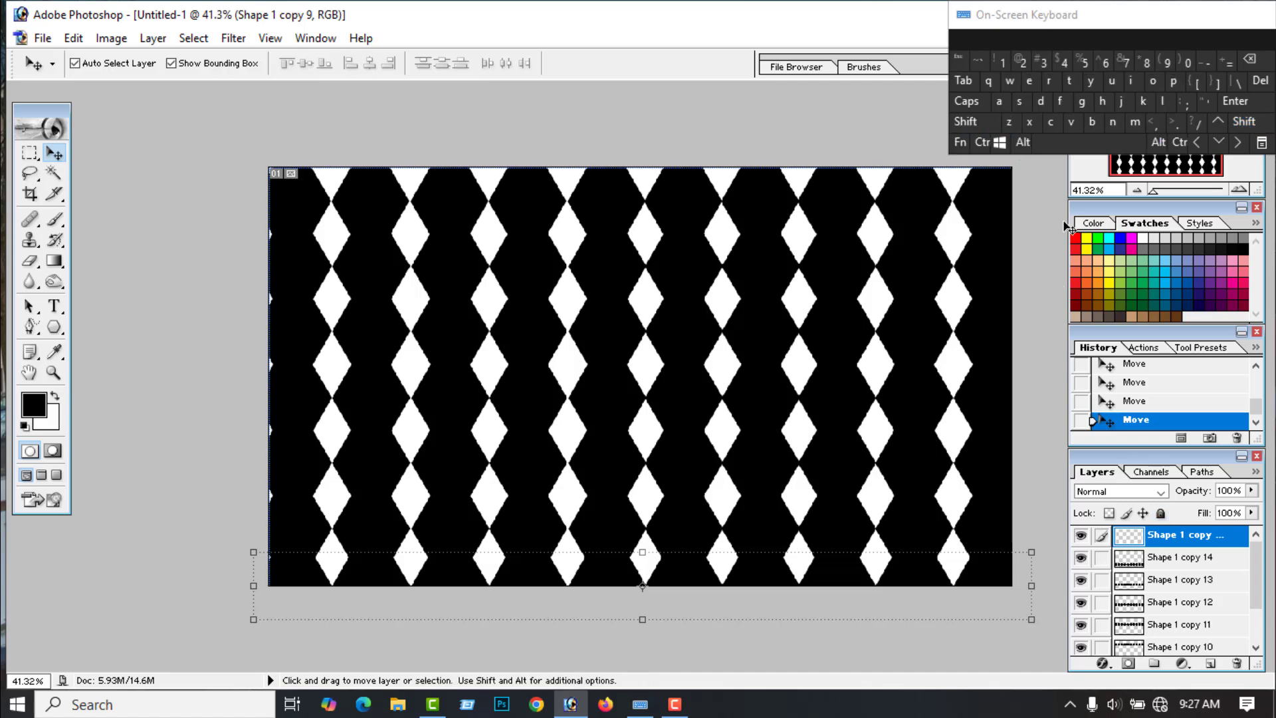
Step: Link all the hexagon row layers to the topmost row layer and merge them into one pattern layer
left_click(1256, 610)
scroll(1190, 608, "up", 2)
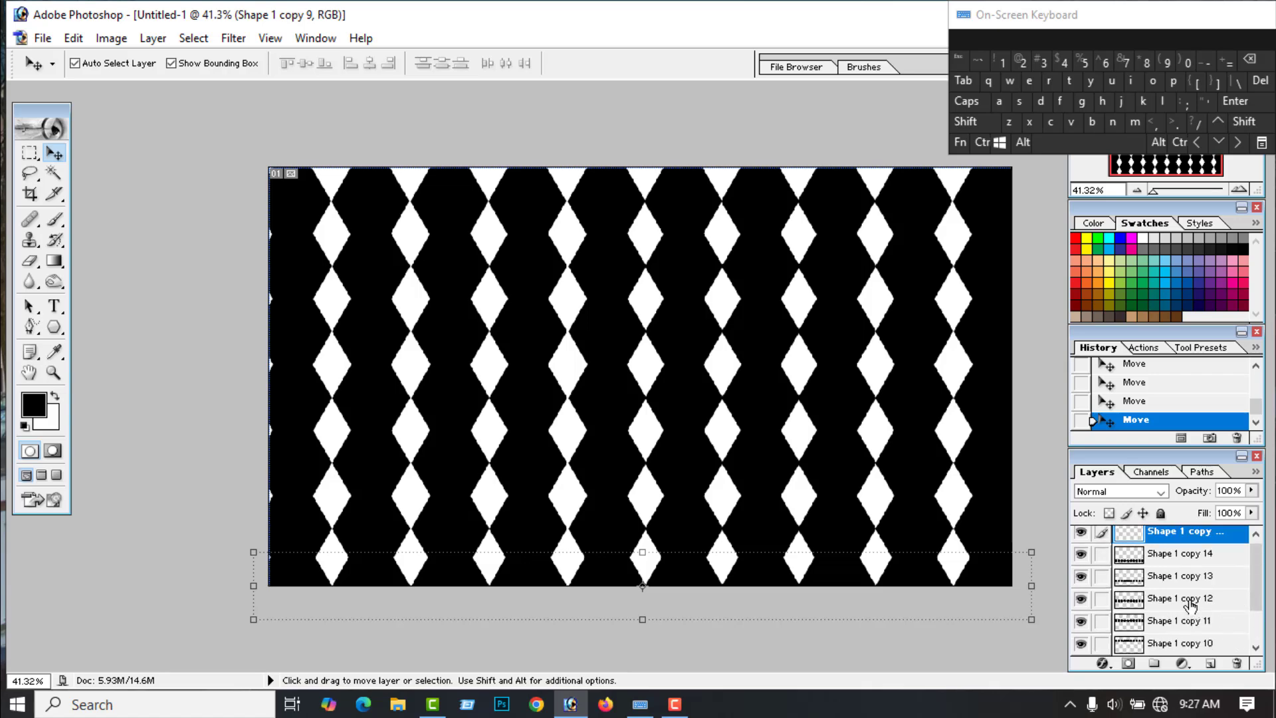
left_click(1102, 559)
left_click(1102, 580)
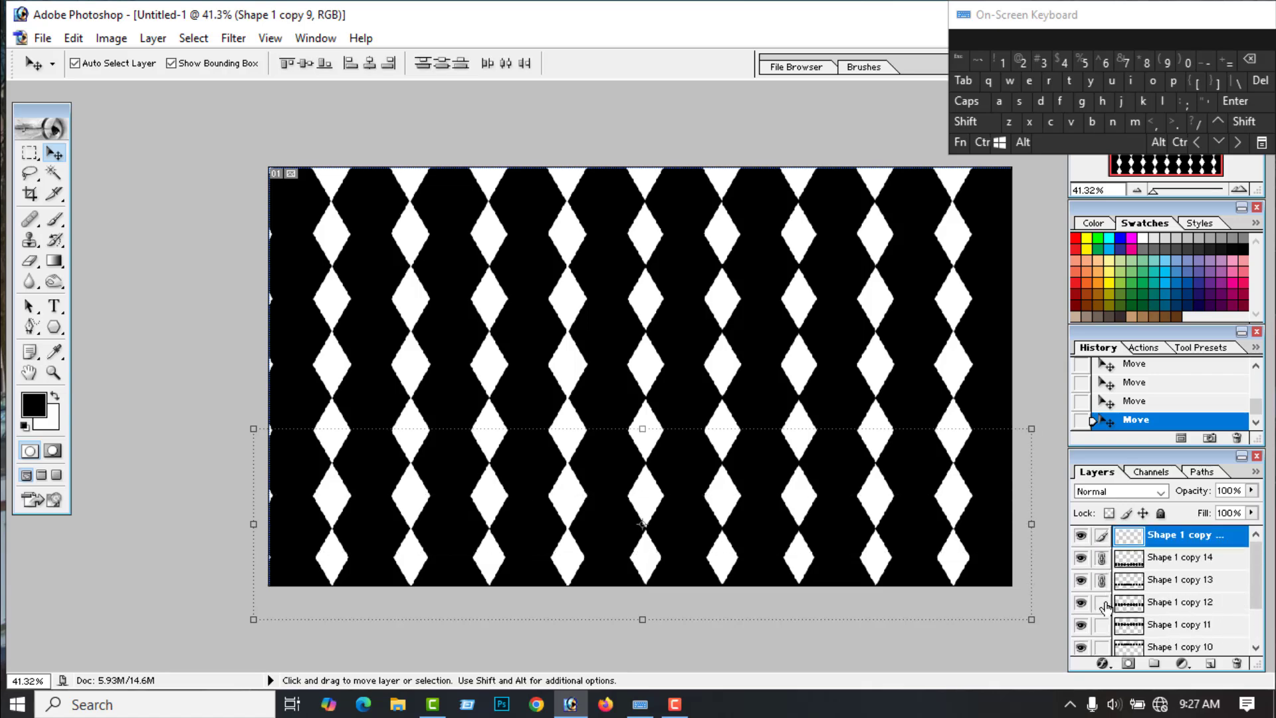
left_click(1102, 602)
left_click(1102, 625)
scroll(1123, 623, "down", 2)
left_click(1102, 598)
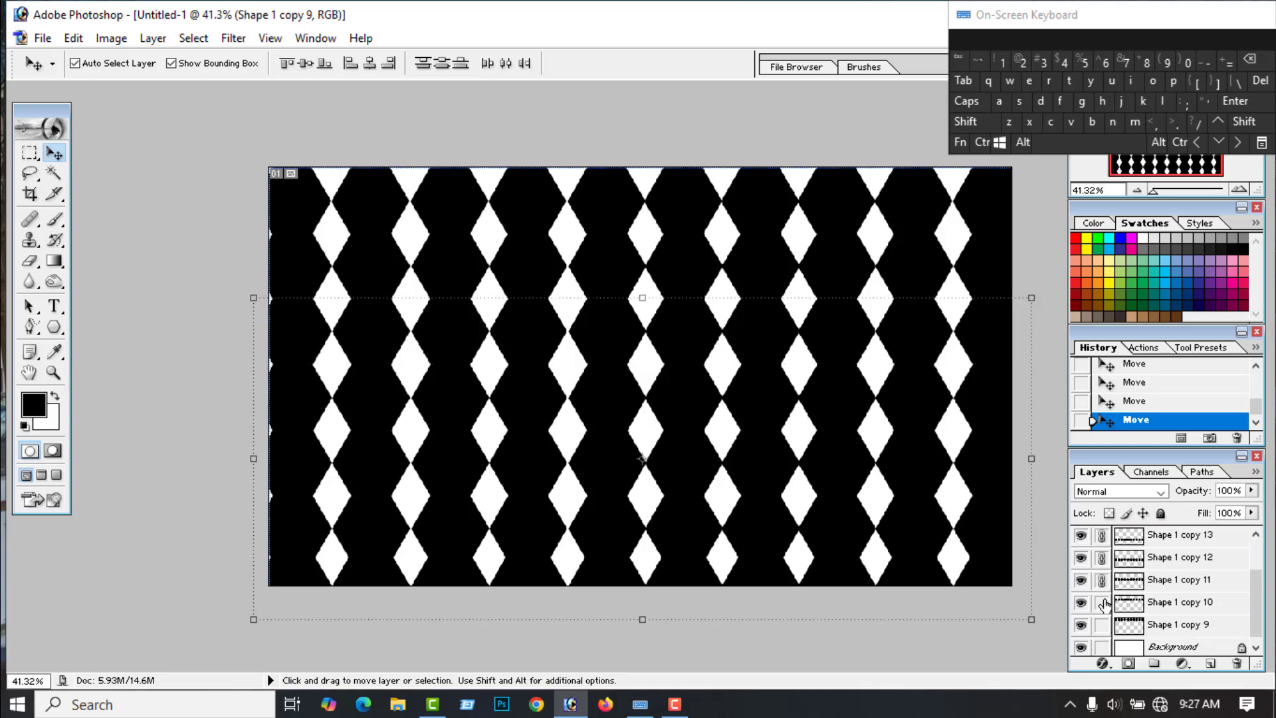
left_click(1103, 621)
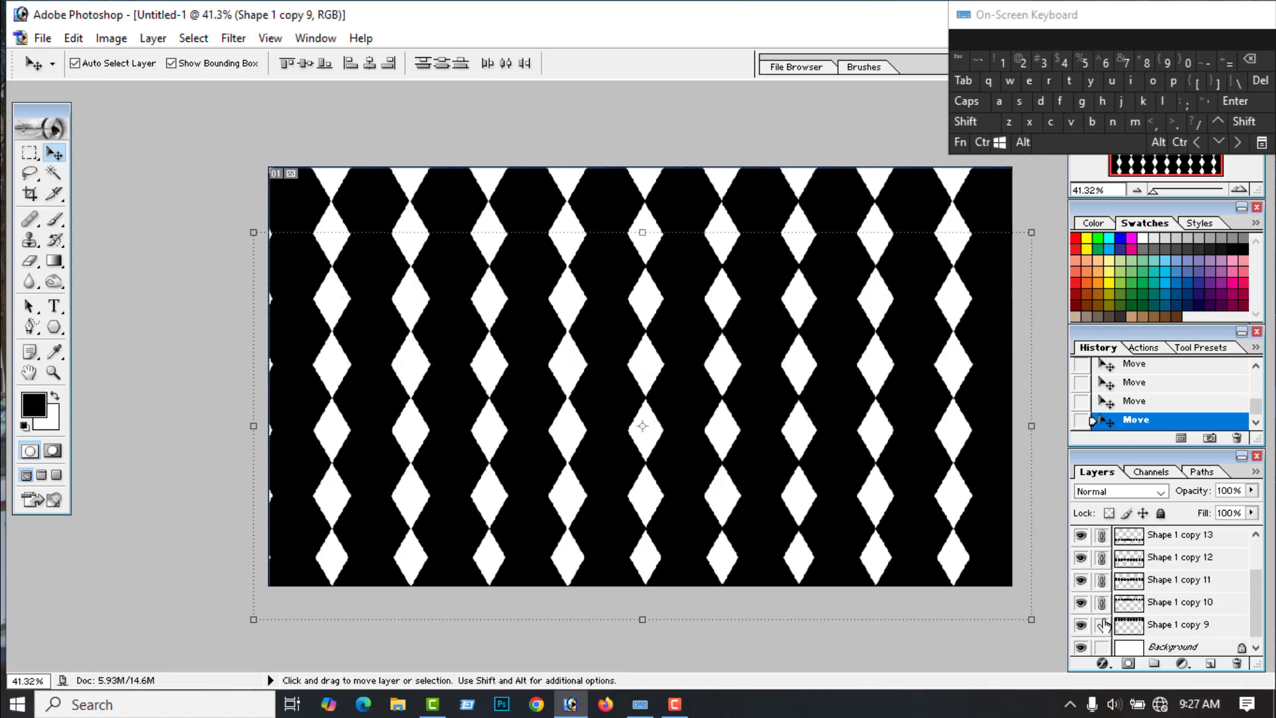
left_click(983, 140)
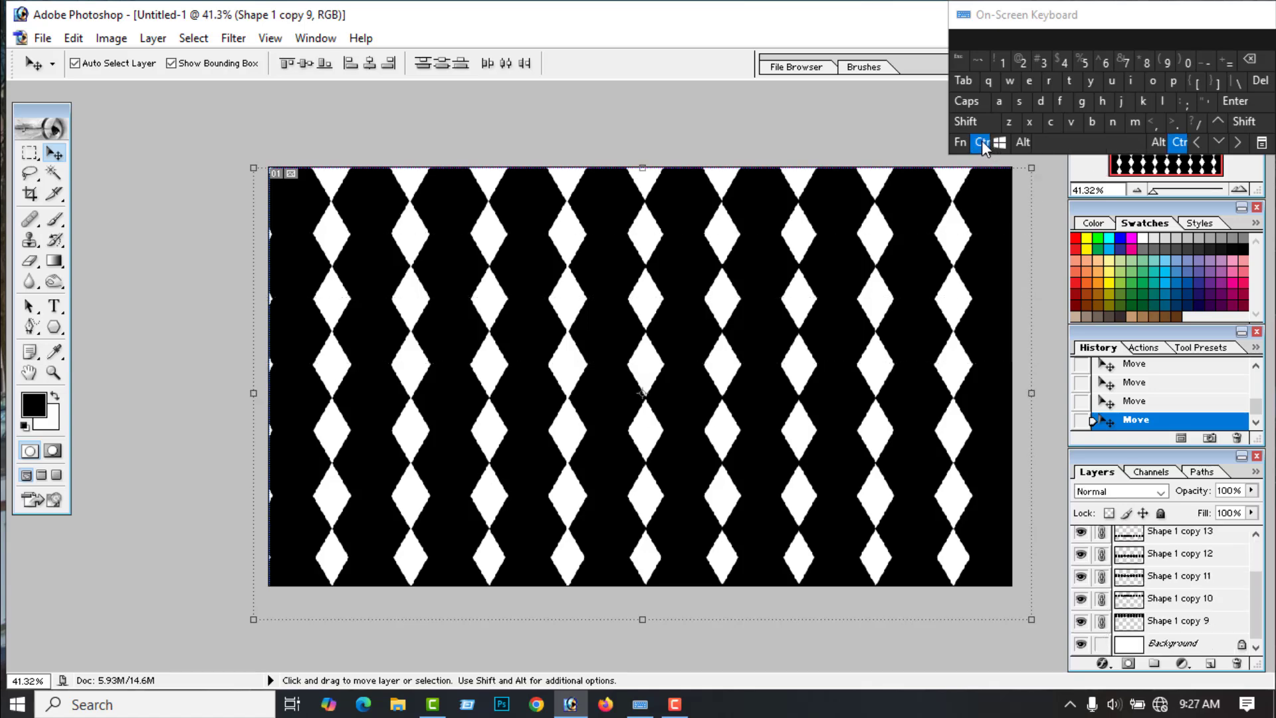
left_click(1029, 81)
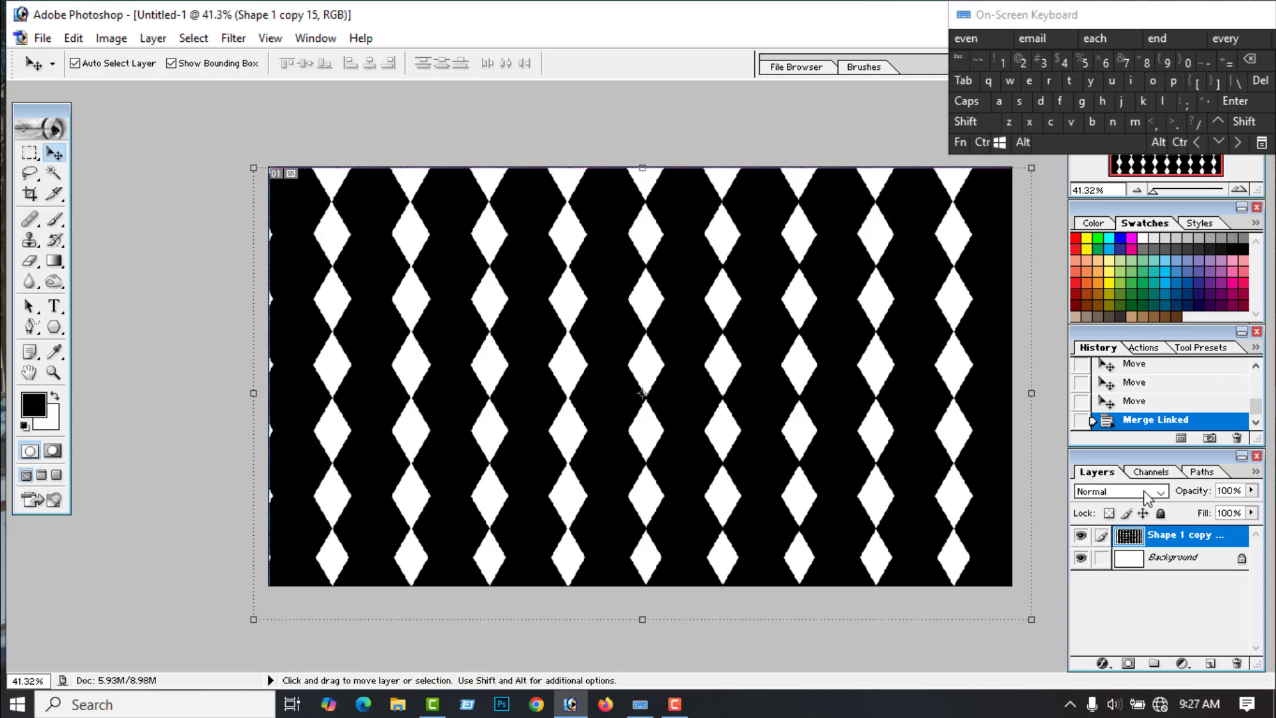
Step: Give the merged pattern layer a linear violet-green-orange Gradient Overlay and a smooth Inner Bevel with a size of about 51 px
right_click(1183, 541)
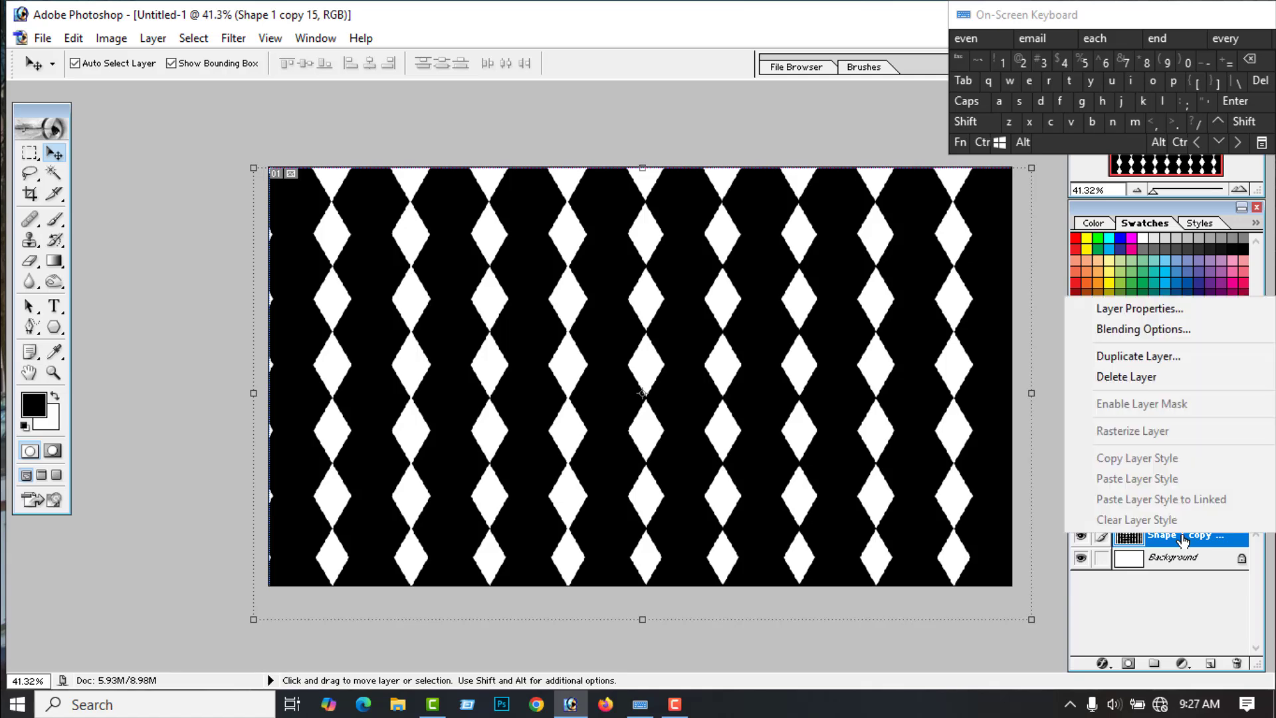
left_click(1161, 326)
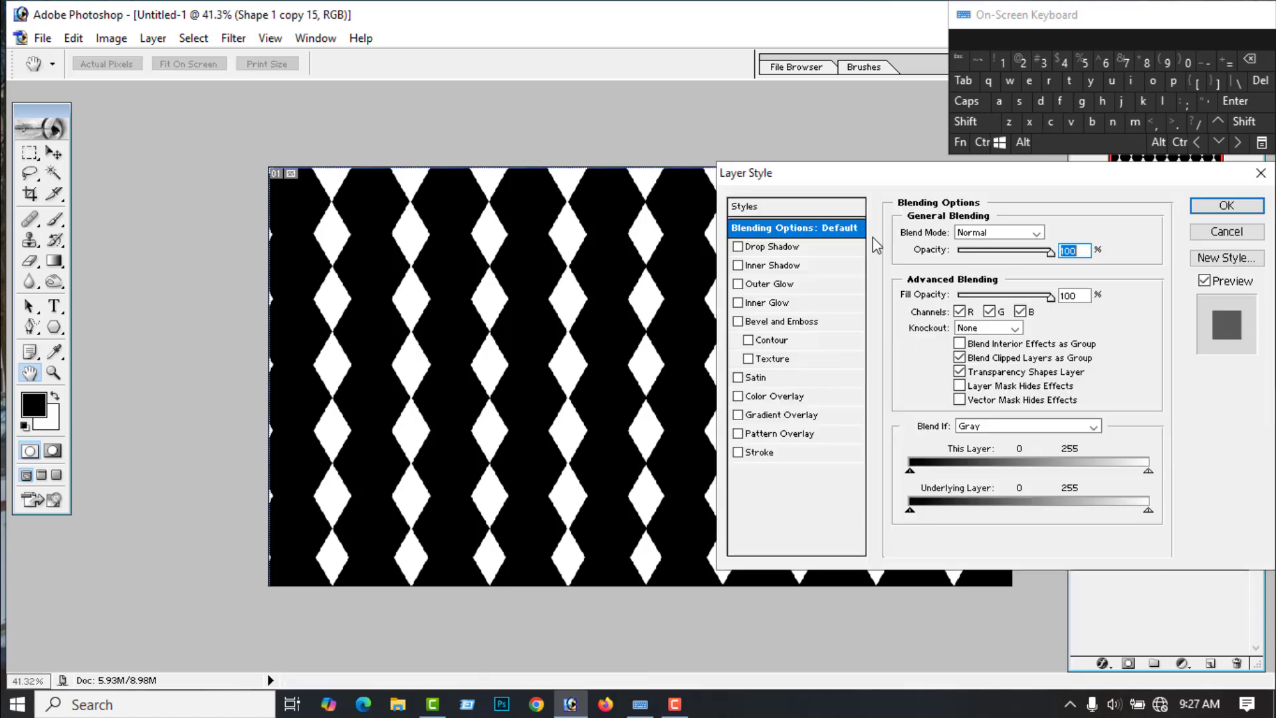
left_click(807, 414)
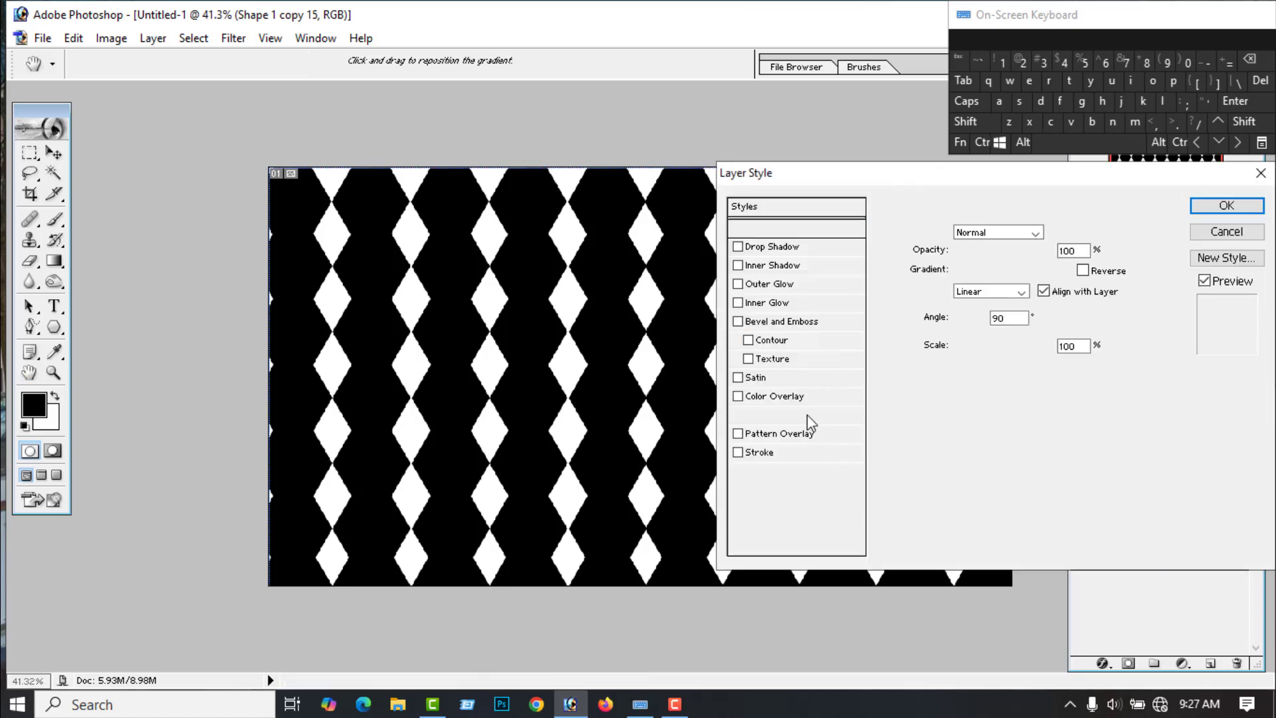
left_click(1062, 270)
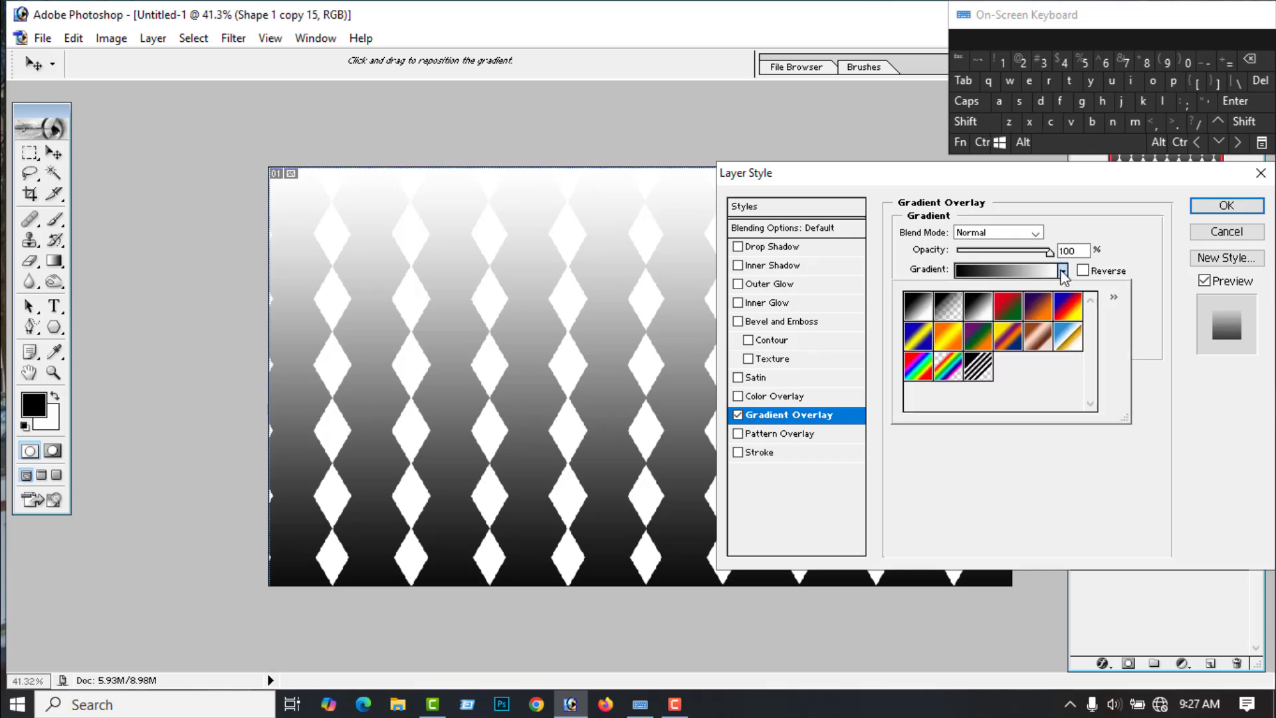
left_click(978, 339)
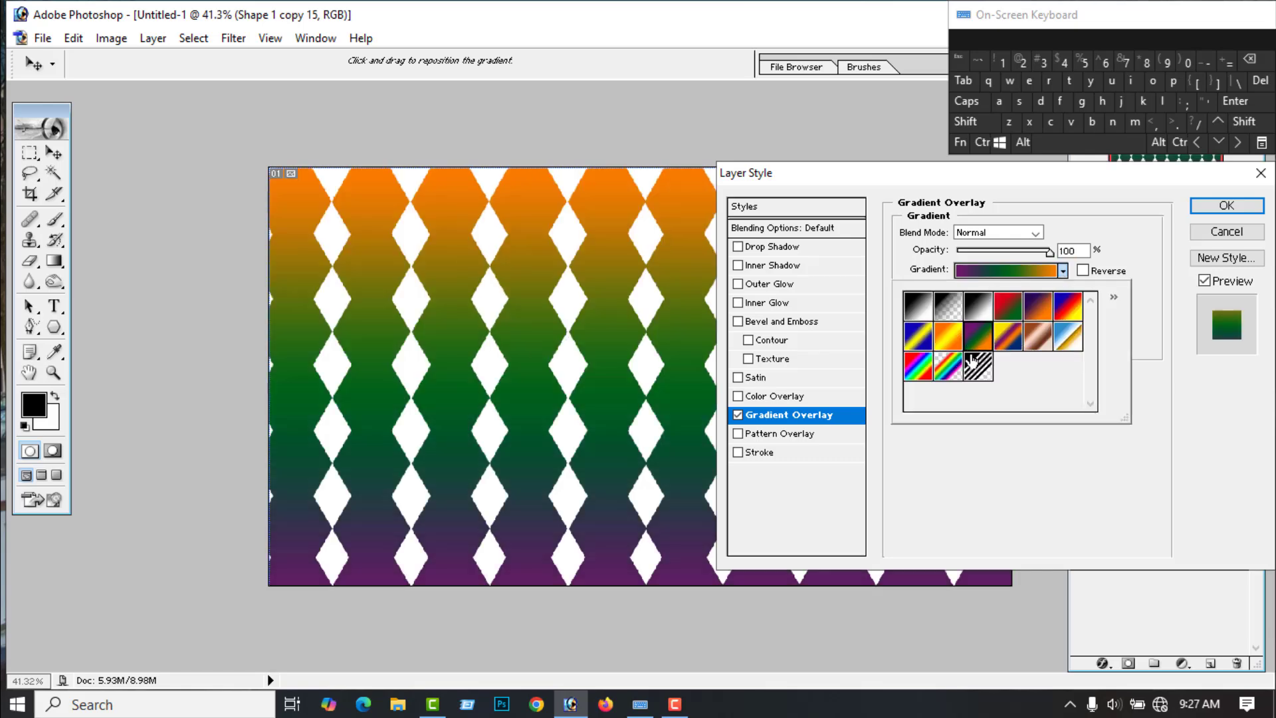
left_click_drag(984, 176, 1043, 172)
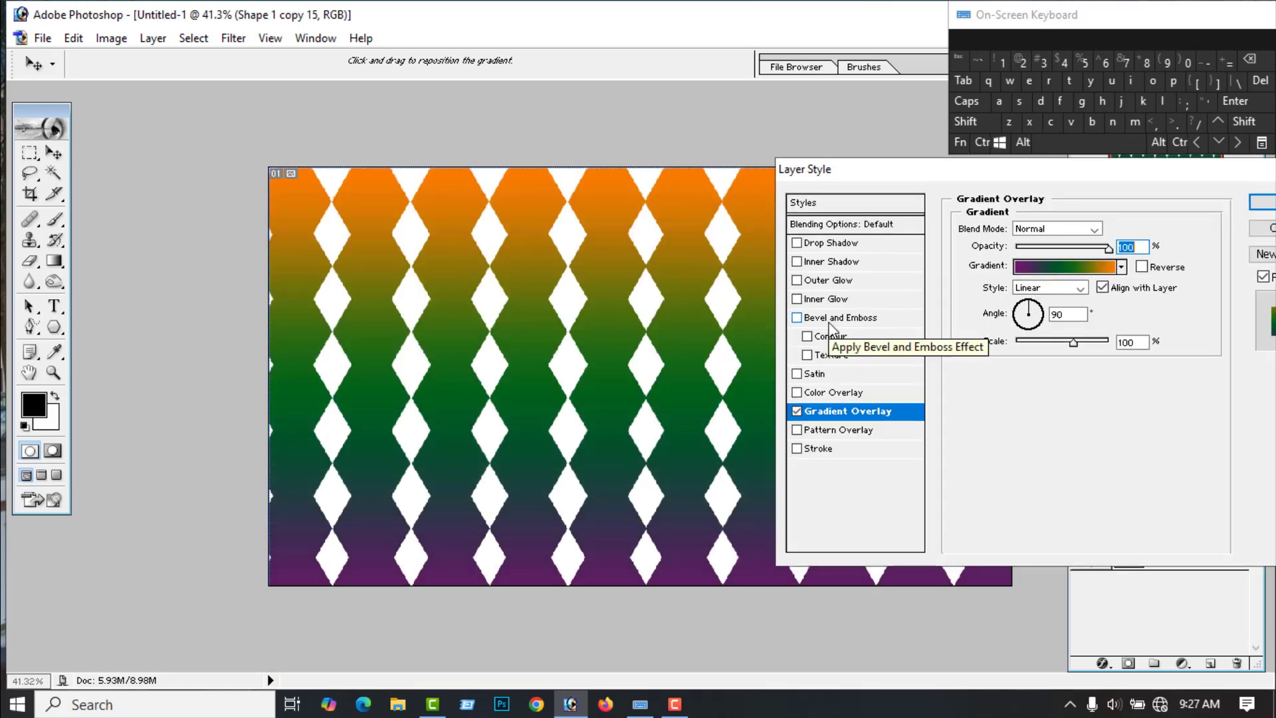
left_click(839, 319)
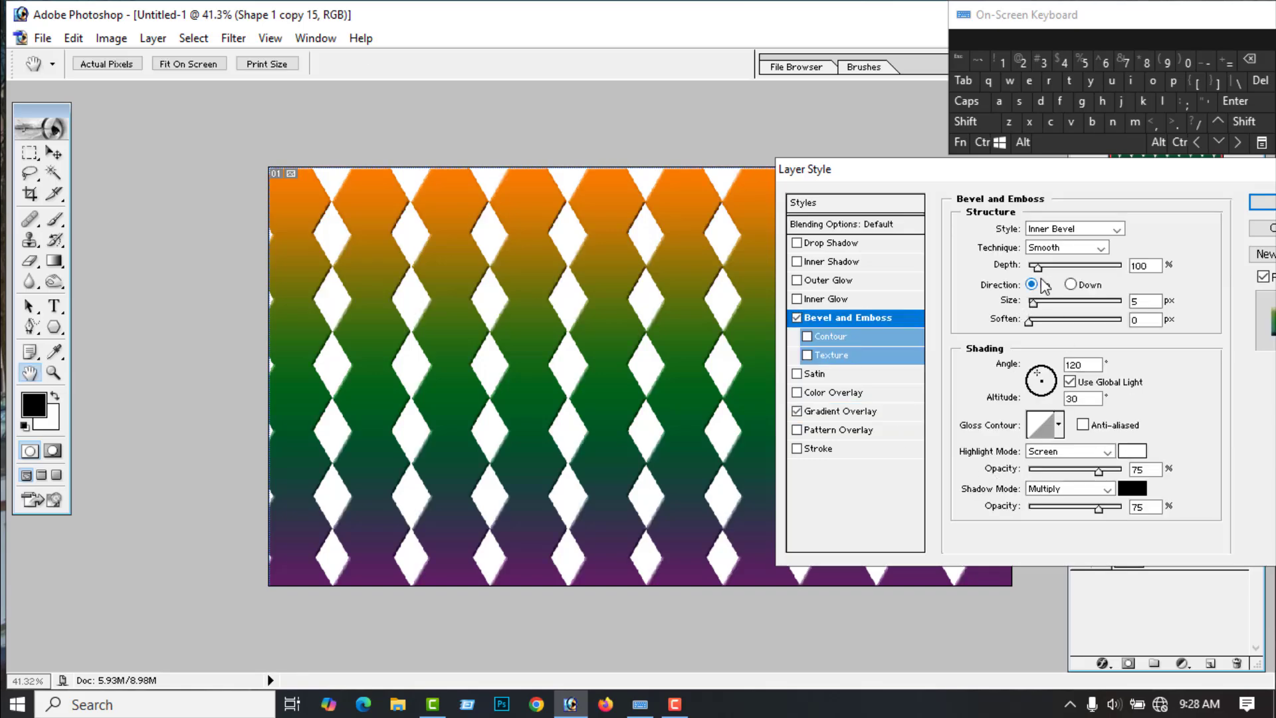
left_click_drag(1033, 304, 1053, 304)
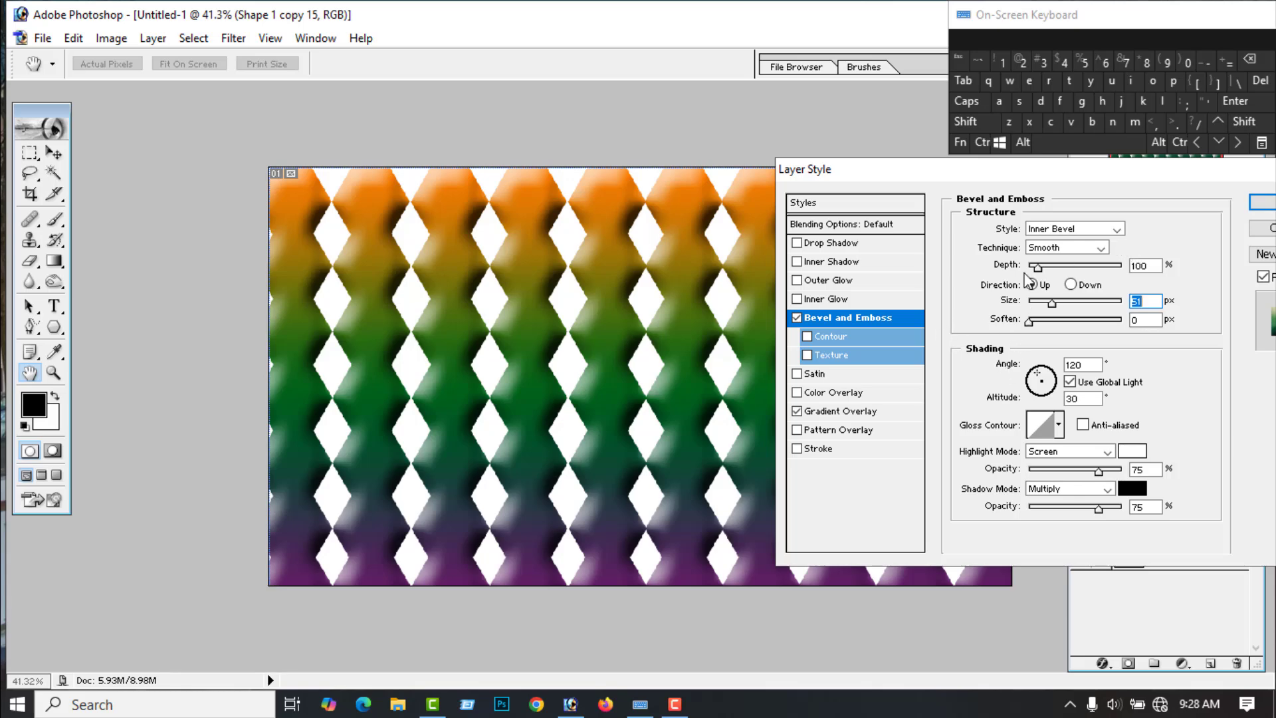
Step: Add an outside Stroke of 13 px in orange (E2700A) to the pattern layer and apply the layer style
left_click(821, 453)
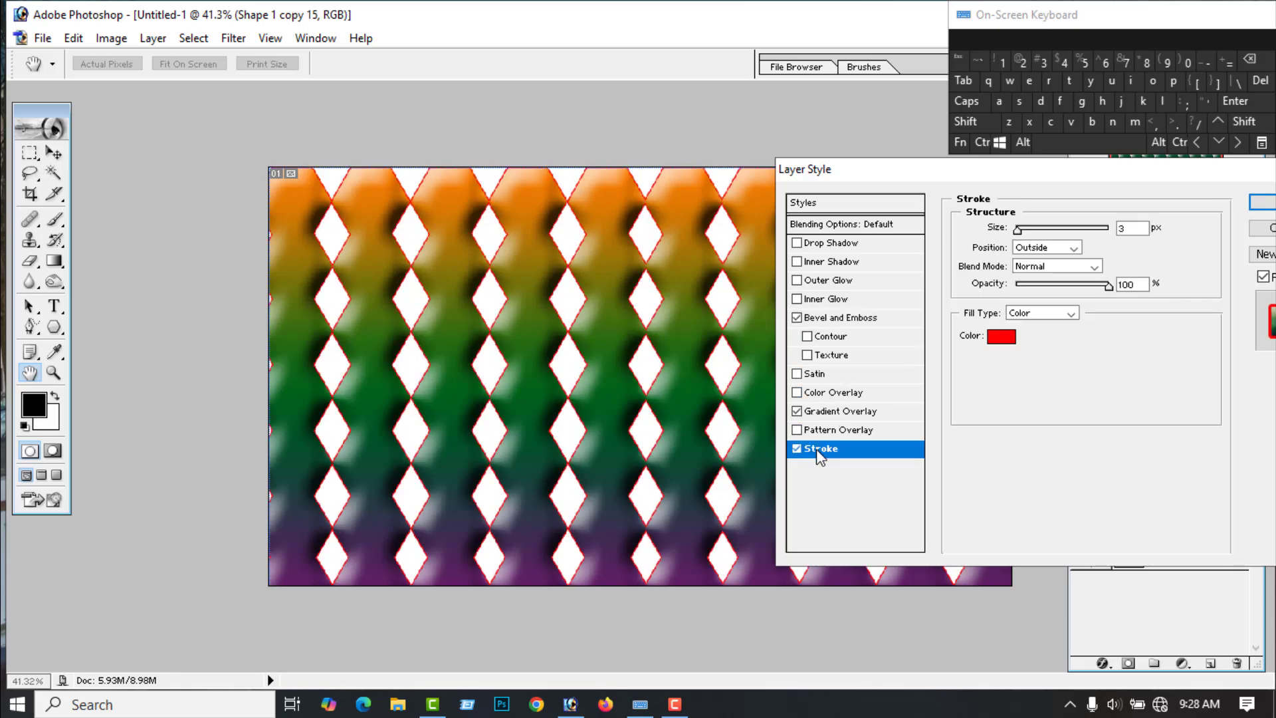
left_click(1001, 337)
left_click(861, 440)
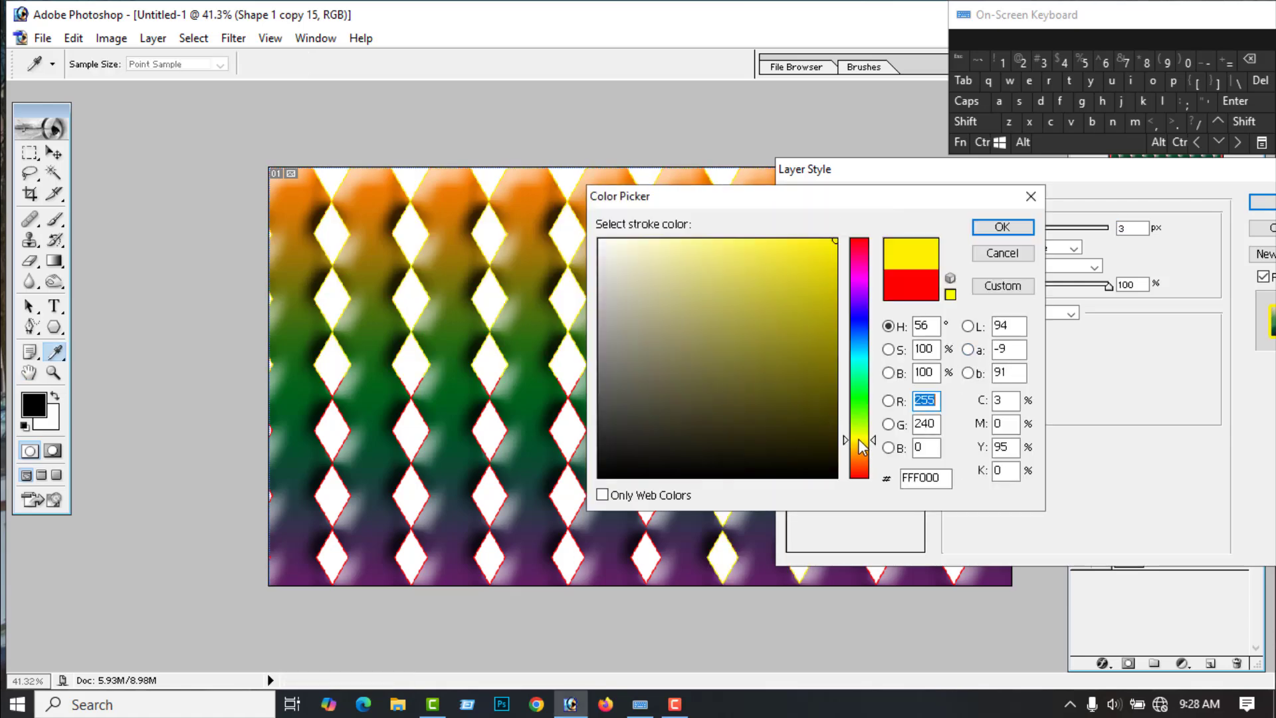
left_click(861, 459)
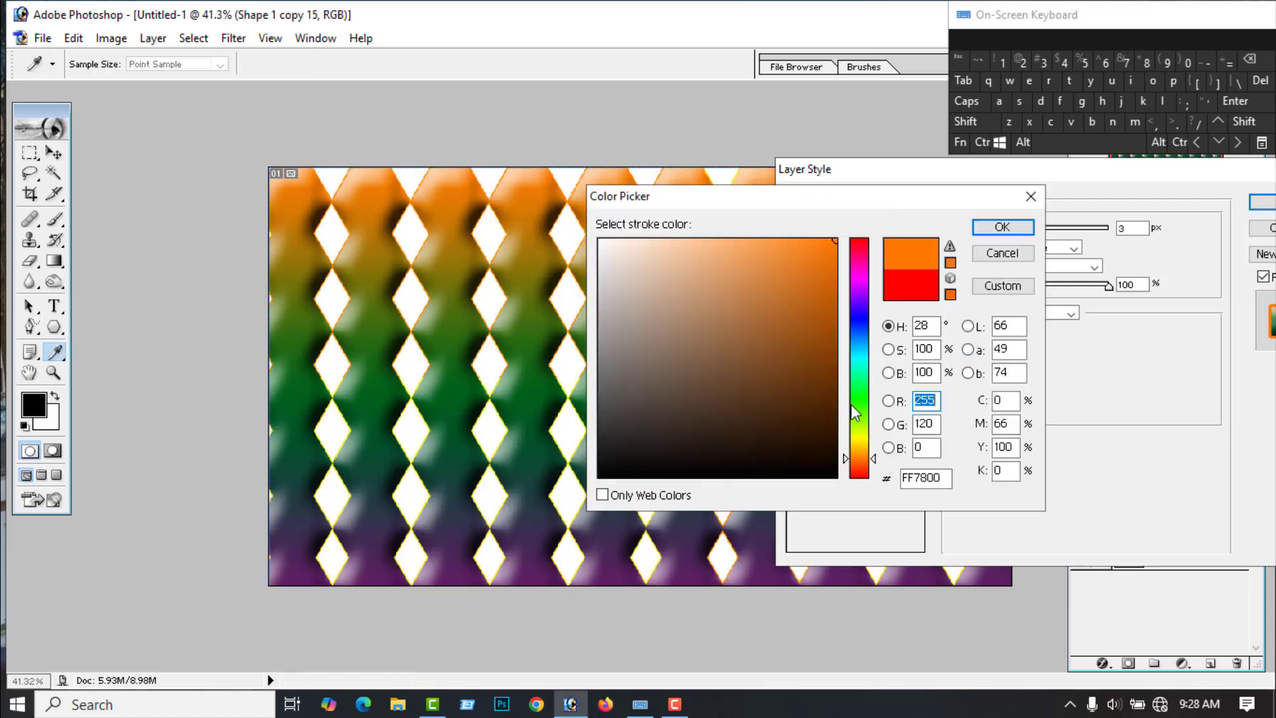
left_click(826, 270)
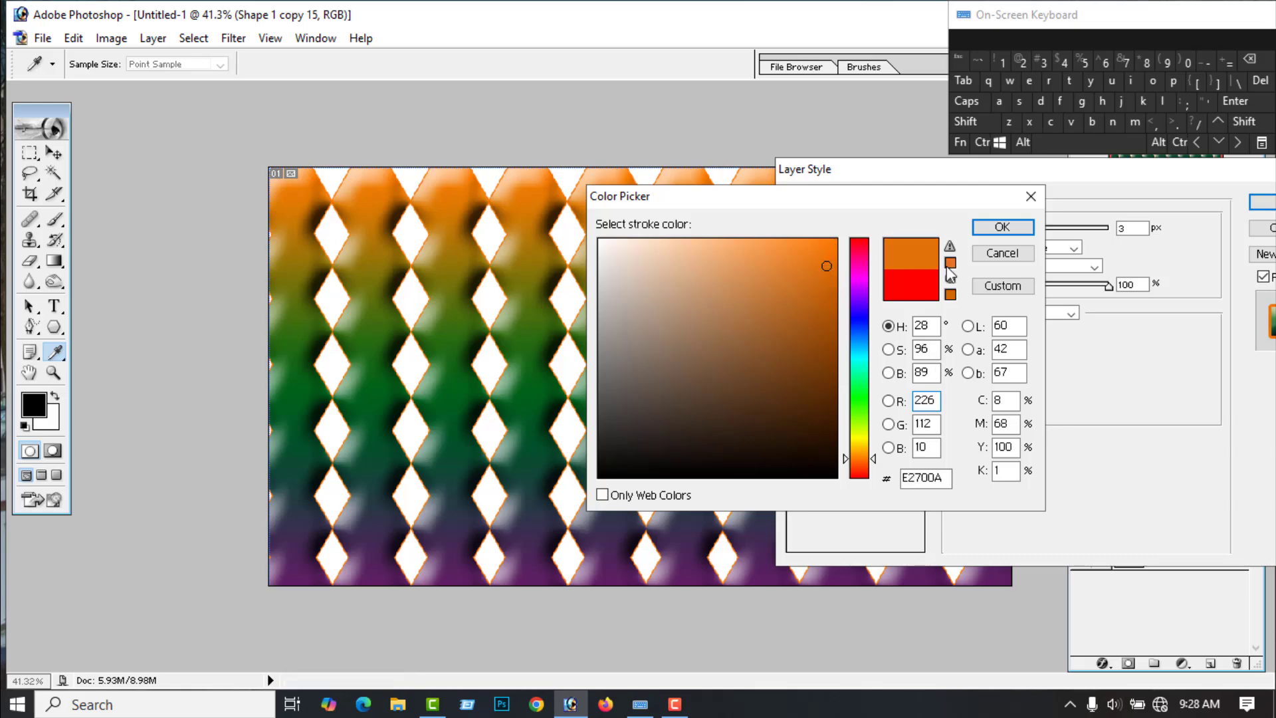
left_click(998, 229)
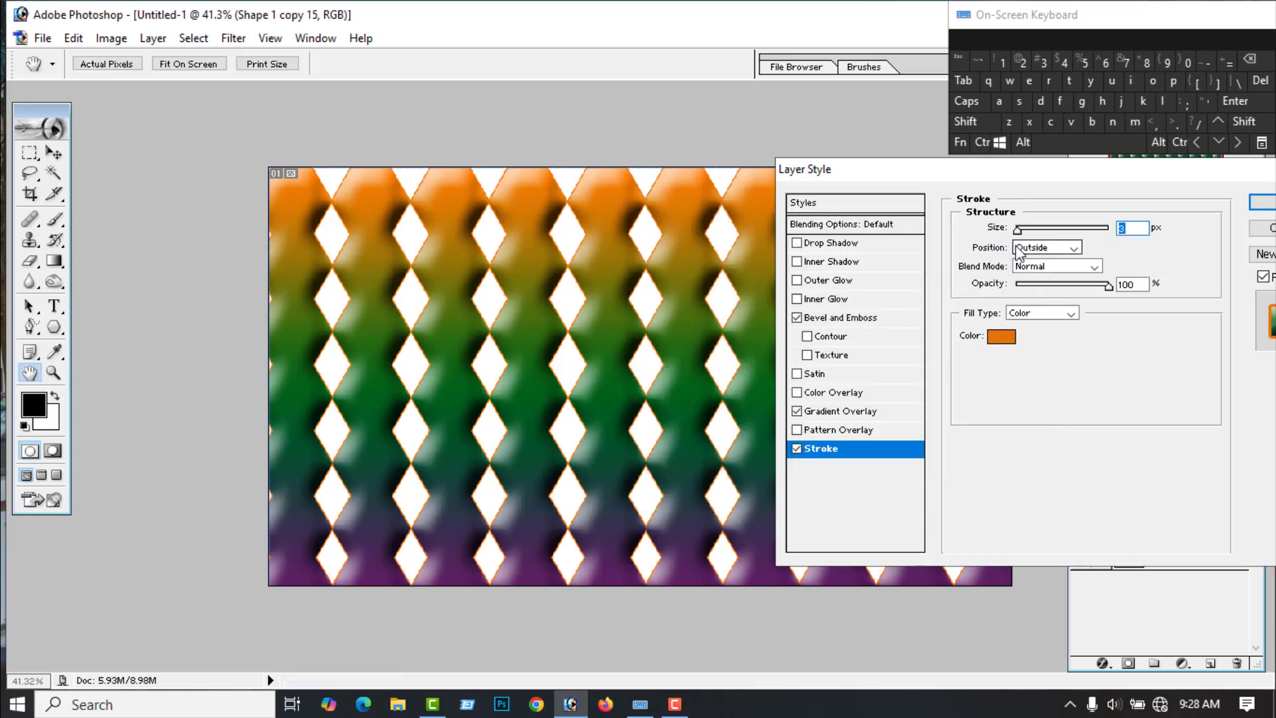
left_click_drag(1018, 229, 1027, 232)
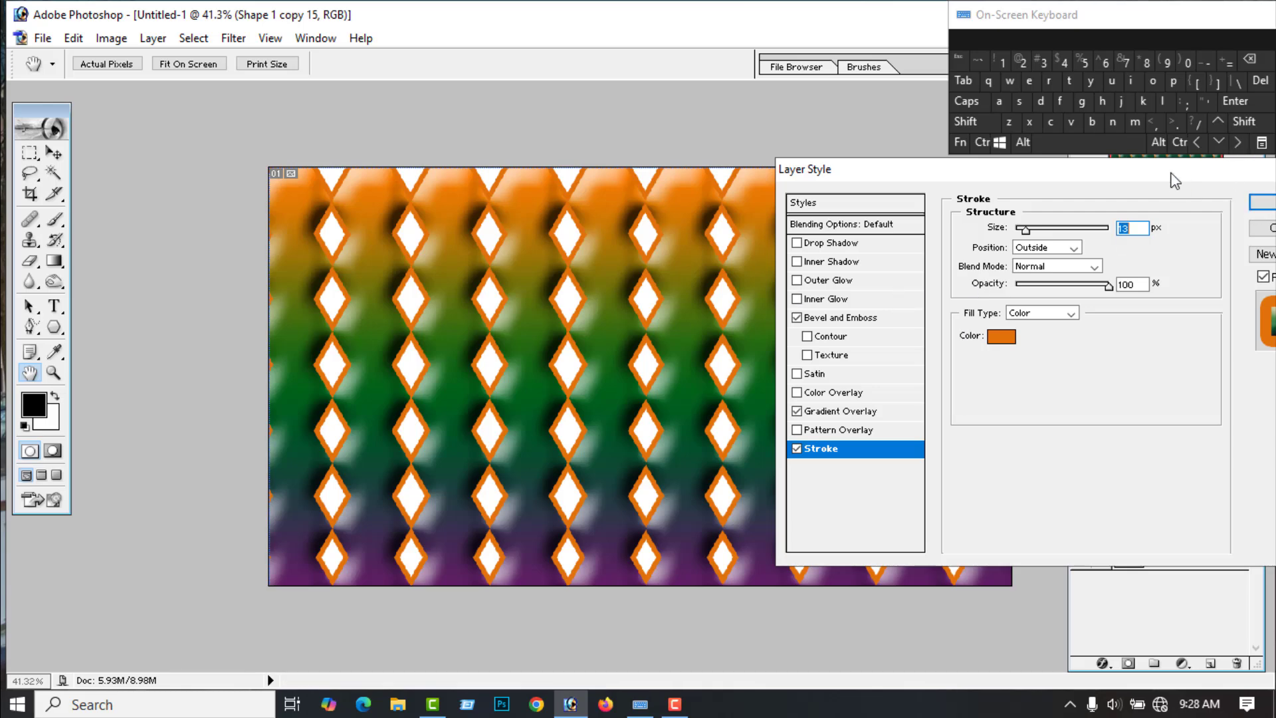
left_click_drag(1230, 169, 1059, 175)
left_click(1117, 208)
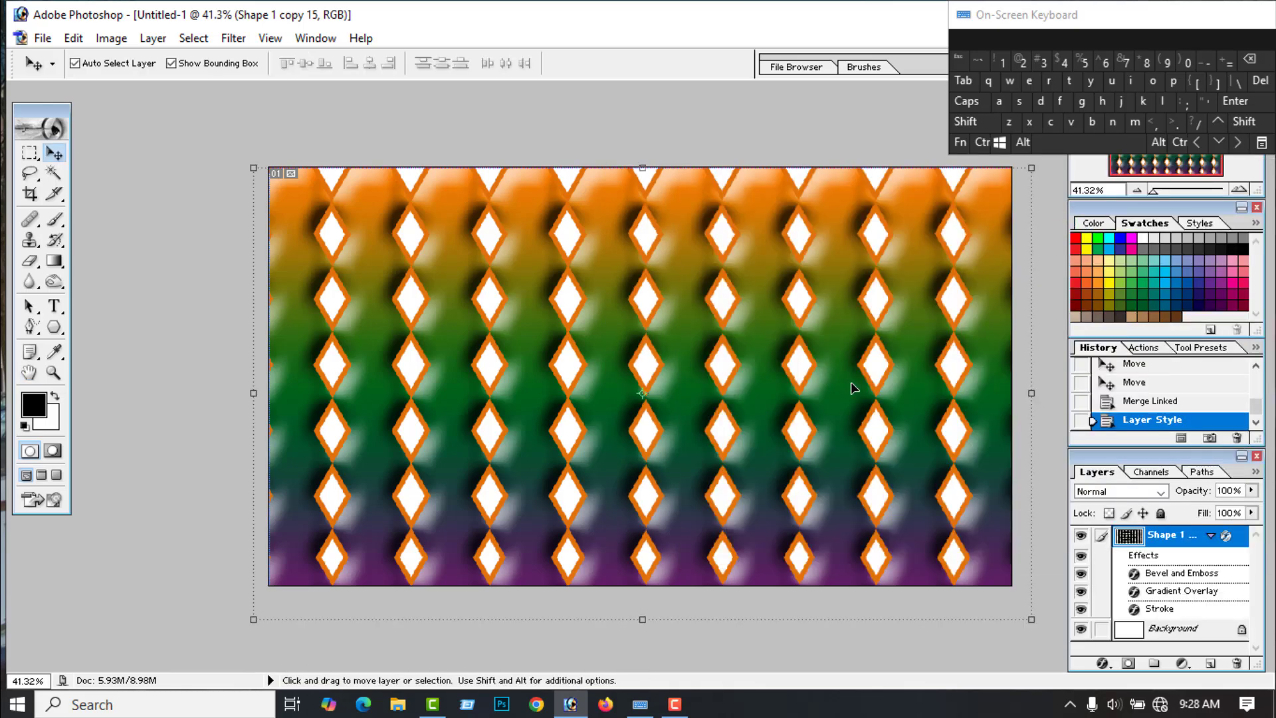
Step: Add a new layer above the pattern layer and draw a rectangular marquee around the entire canvas
key("ctrl+minus")
key("ctrl+plus")
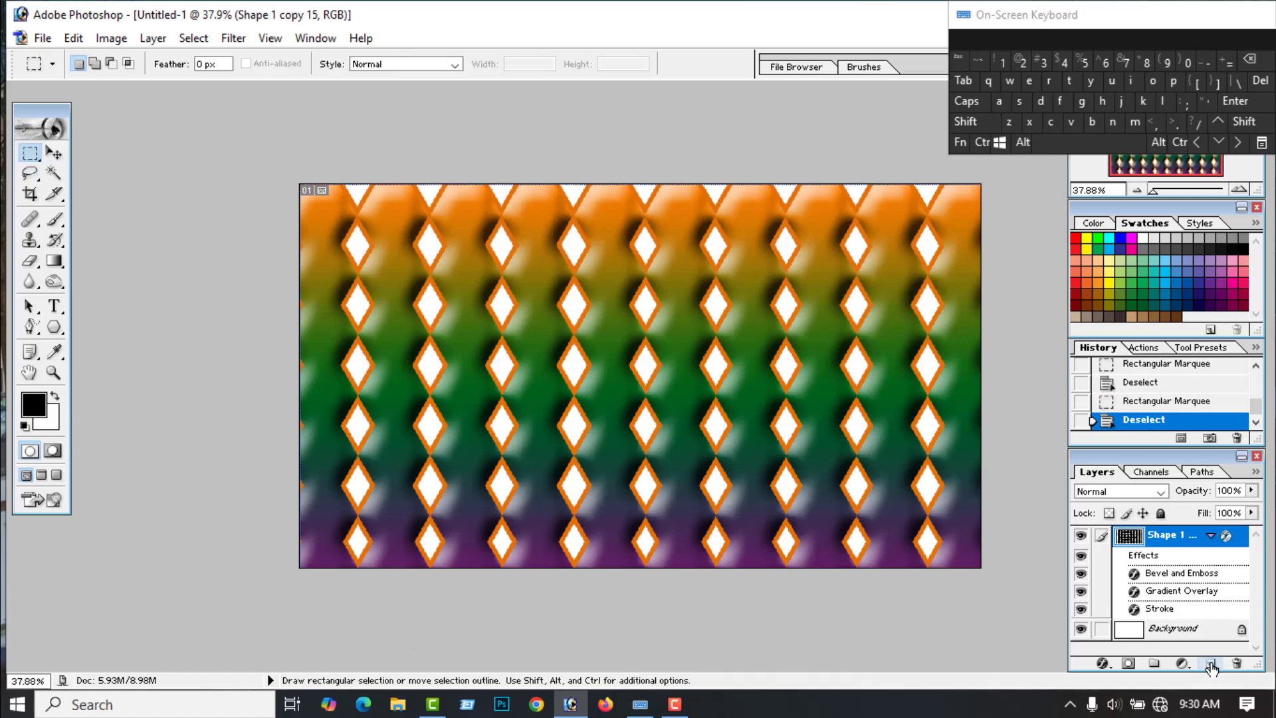
left_click(1211, 664)
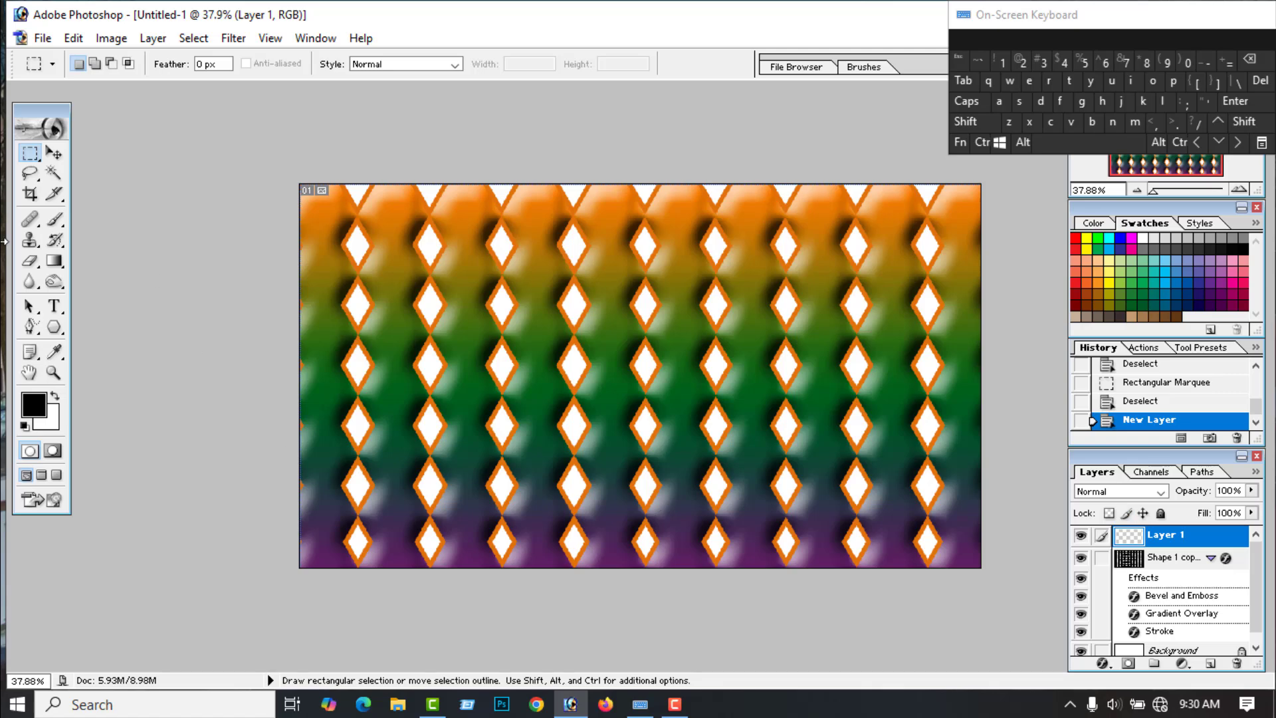
left_click_drag(31, 167, 77, 171)
left_click(106, 141)
left_click_drag(972, 563, 980, 567)
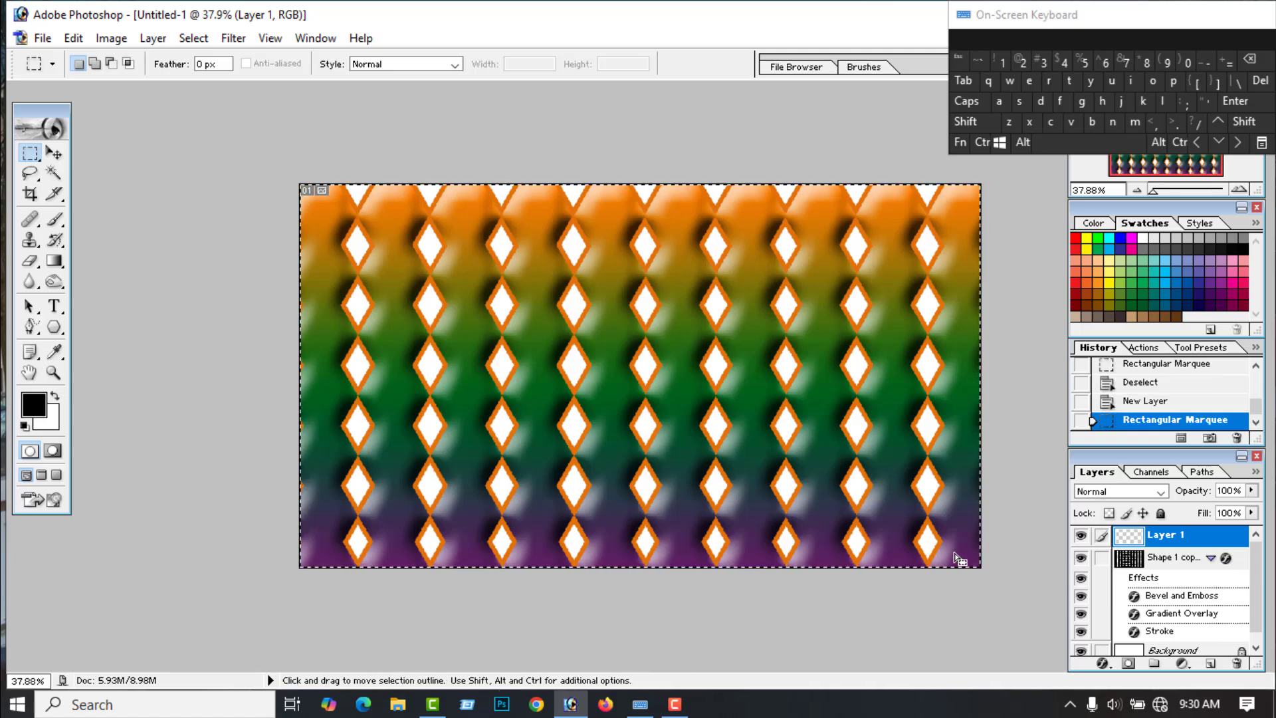
Step: Stroke the selection with a 50 px black outline located at the center, and deselect
right_click(605, 394)
left_click(736, 329)
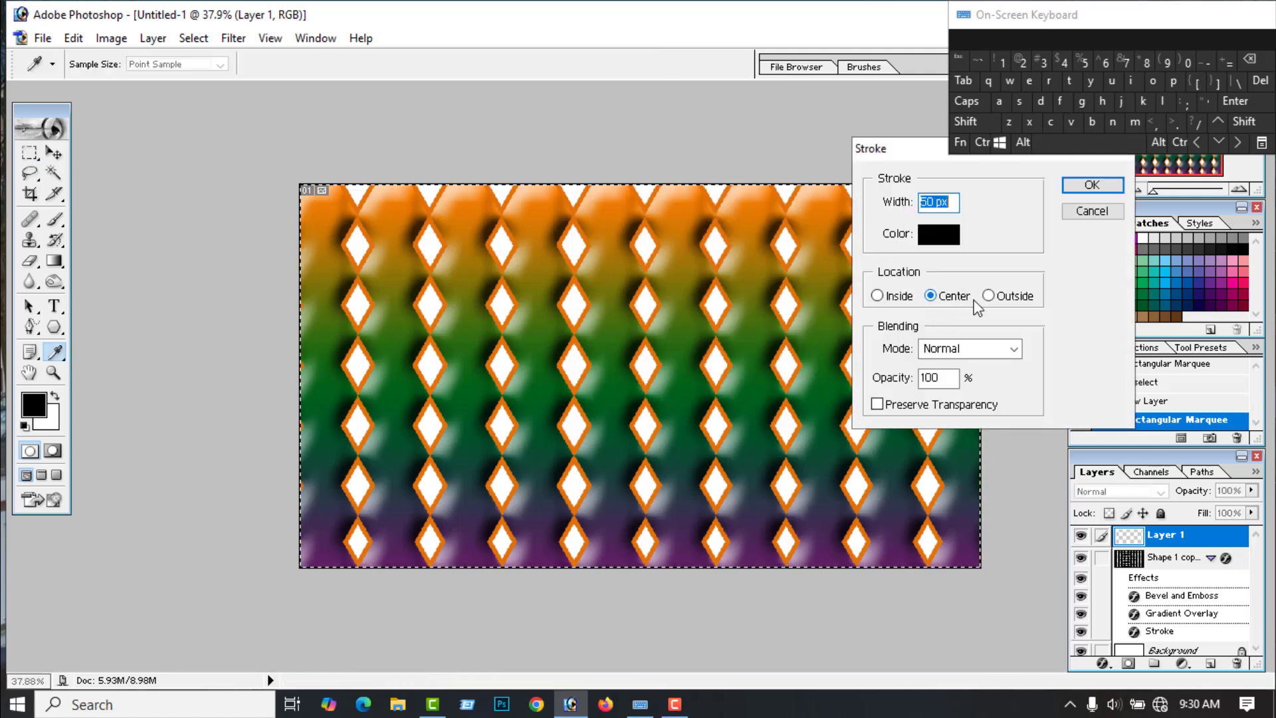
left_click(1094, 187)
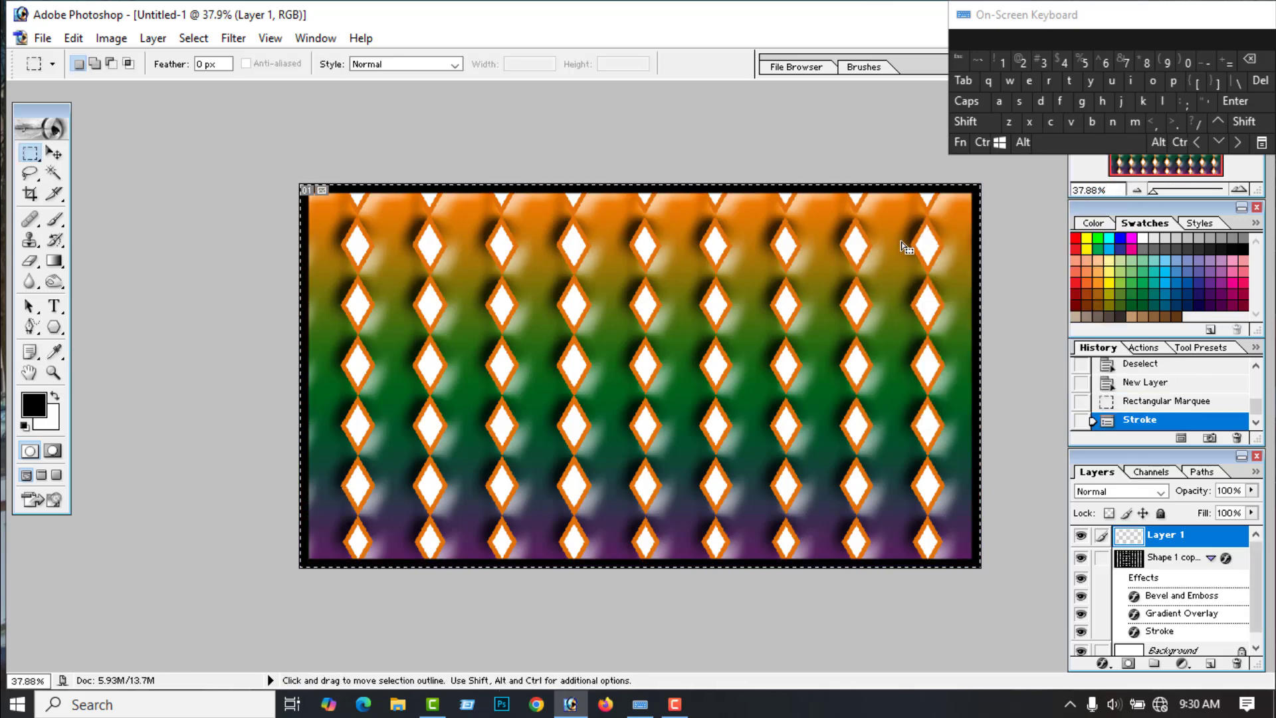
left_click(983, 142)
left_click(1041, 101)
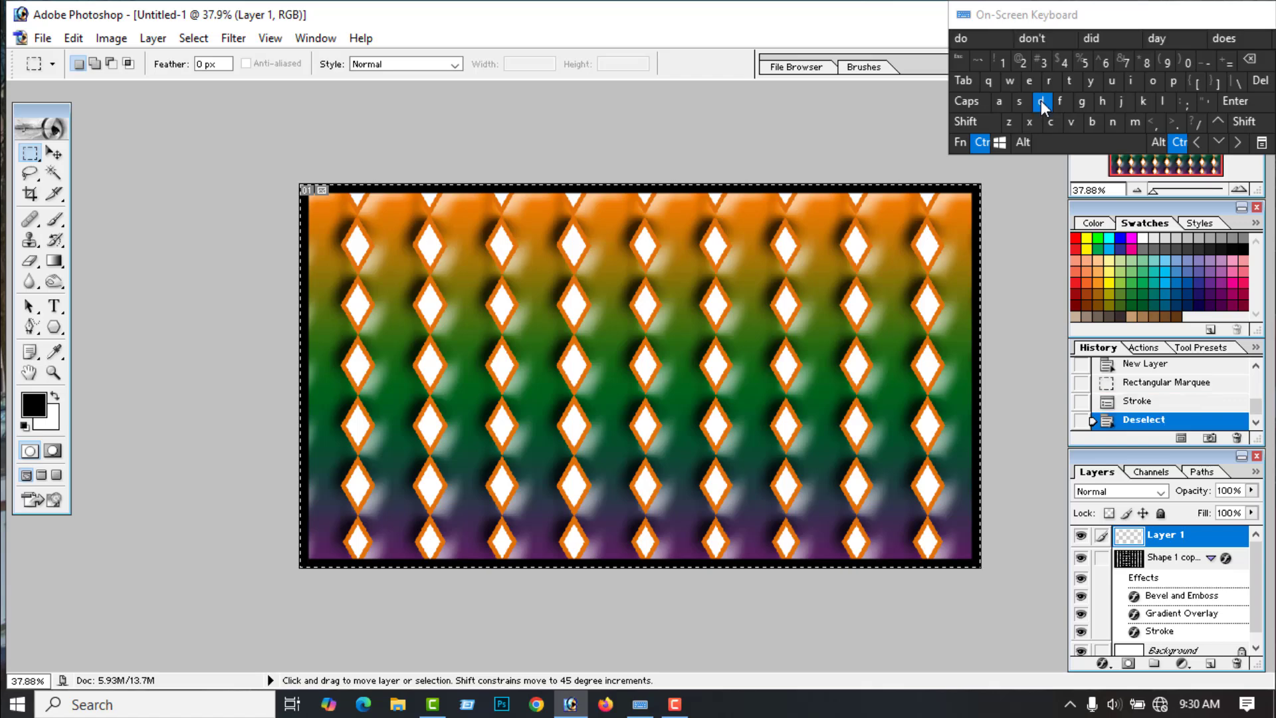
Step: Begin saving the document under a new name and enter "design" as the file name
scroll(664, 386, "up", 1)
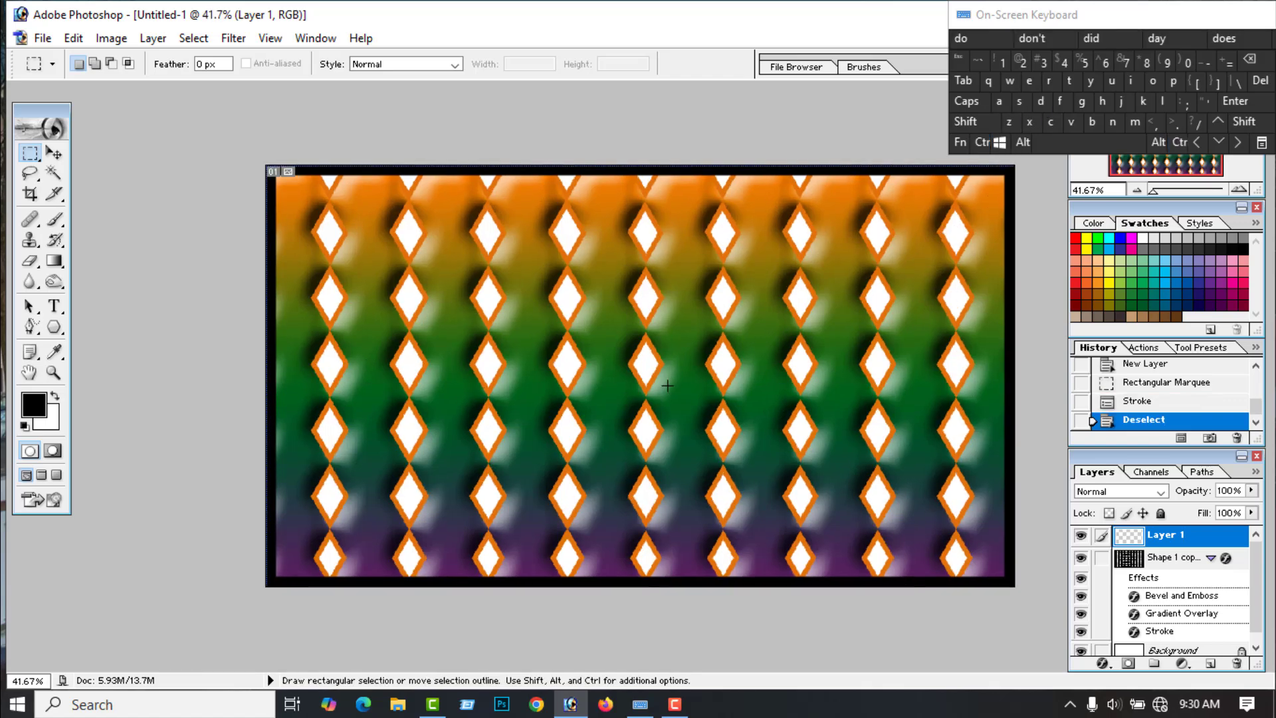
scroll(666, 385, "down", 1)
scroll(667, 386, "up", 1)
left_click(43, 38)
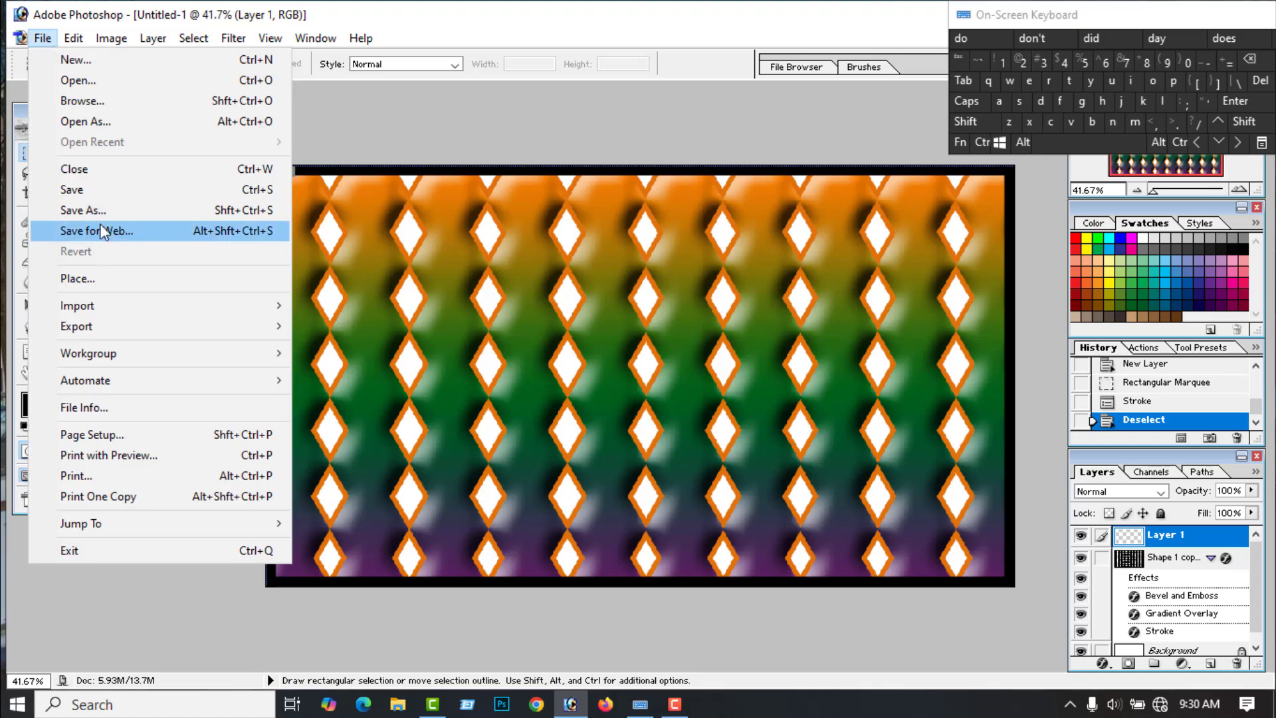
left_click(102, 212)
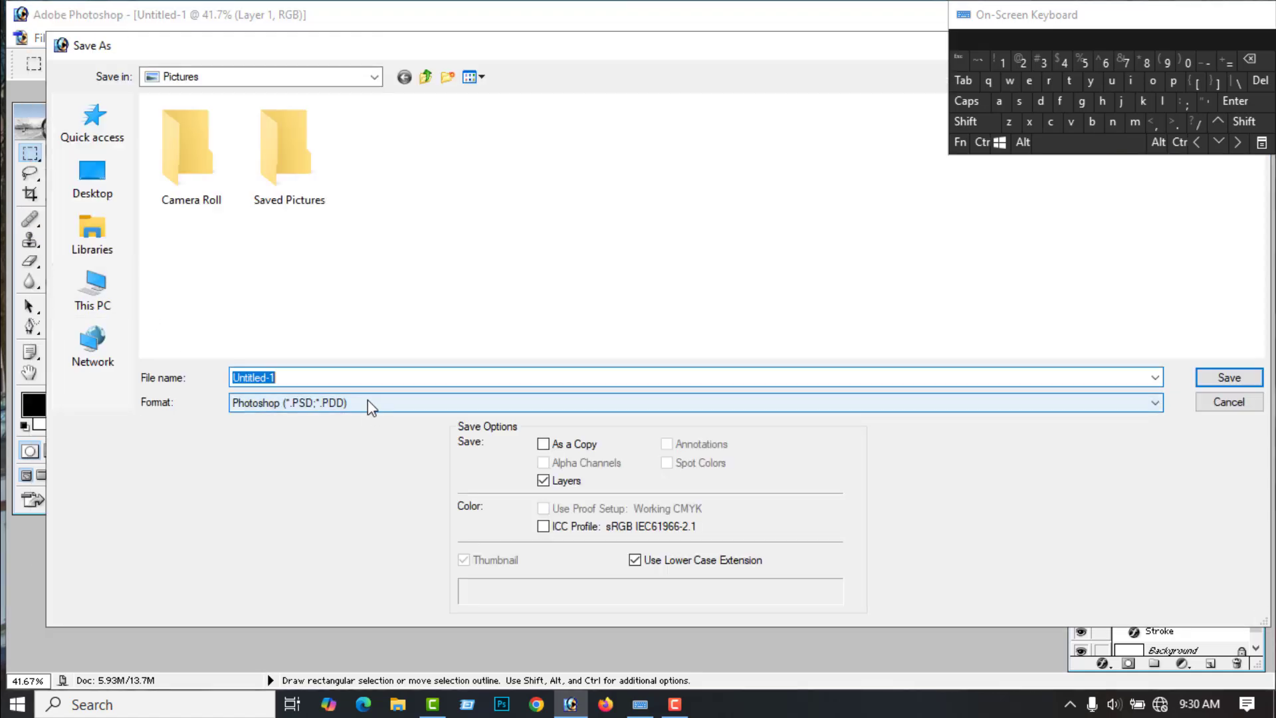
left_click(1041, 102)
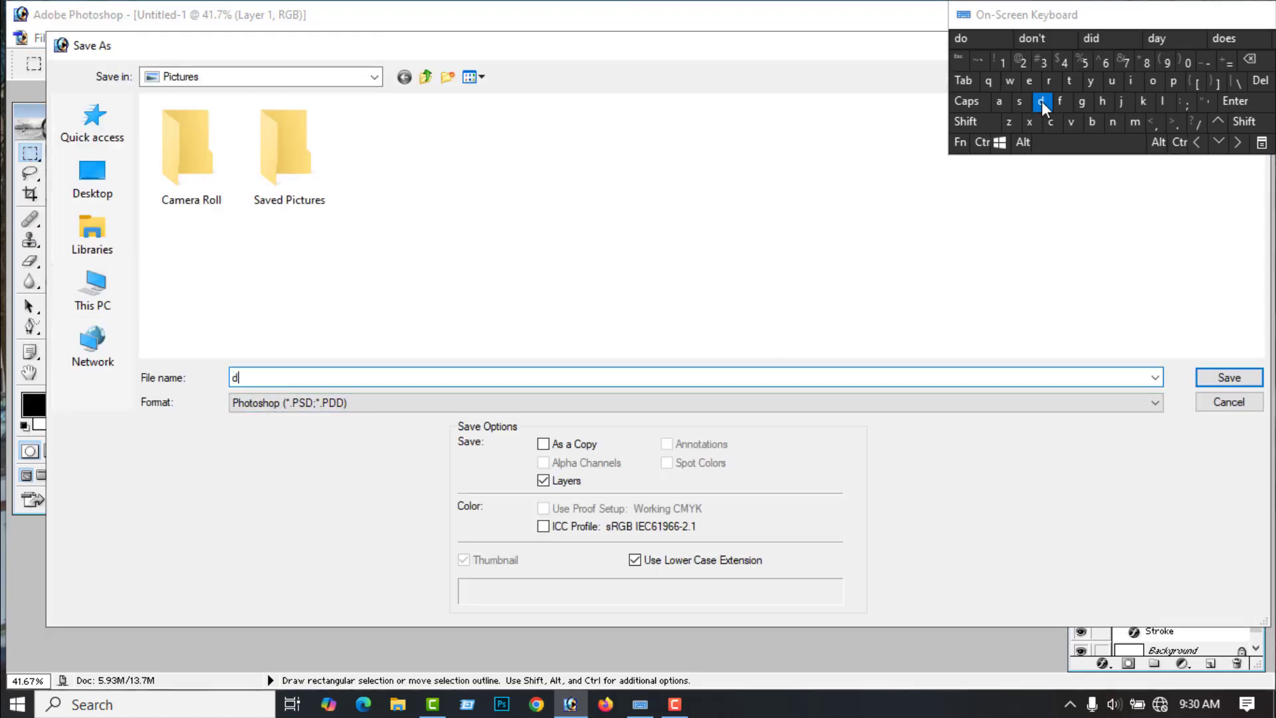
left_click(1030, 80)
left_click(1020, 101)
left_click(1131, 81)
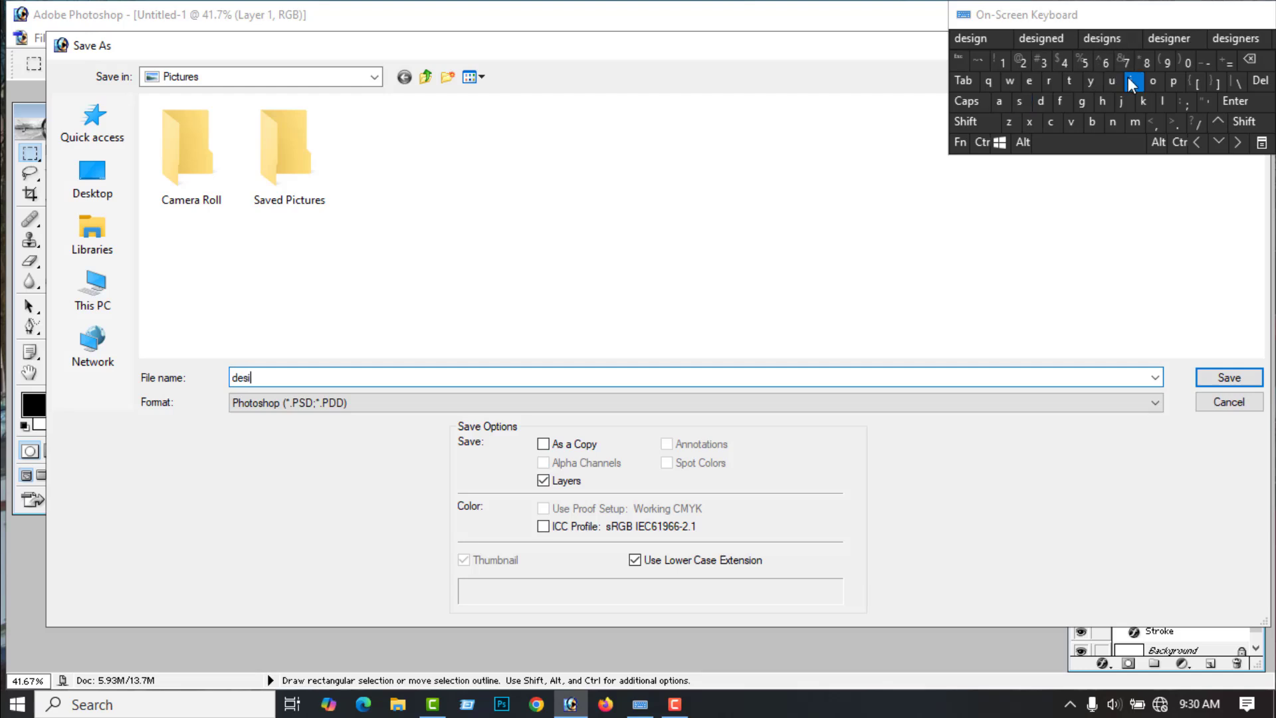
type("g")
left_click(1115, 120)
Step: Set the format to JPEG and save the design file to the Desktop, accepting the JPEG options
left_click(379, 405)
left_click(305, 495)
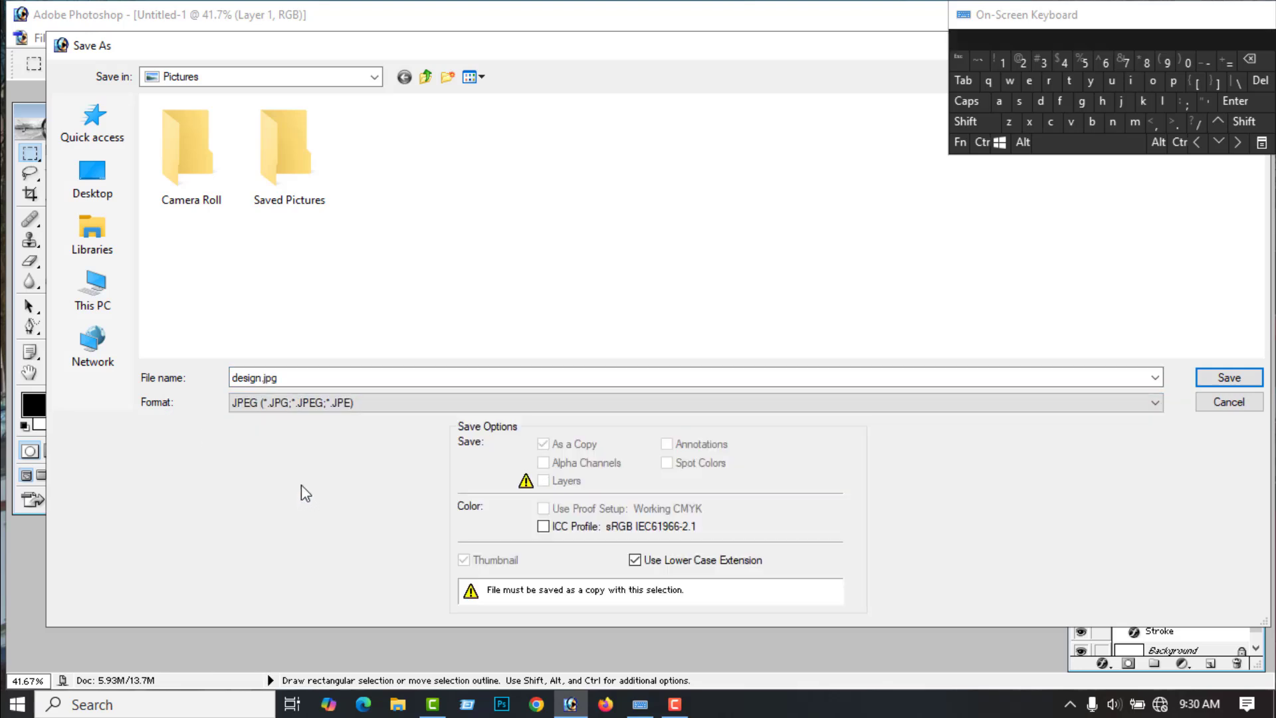
left_click(95, 191)
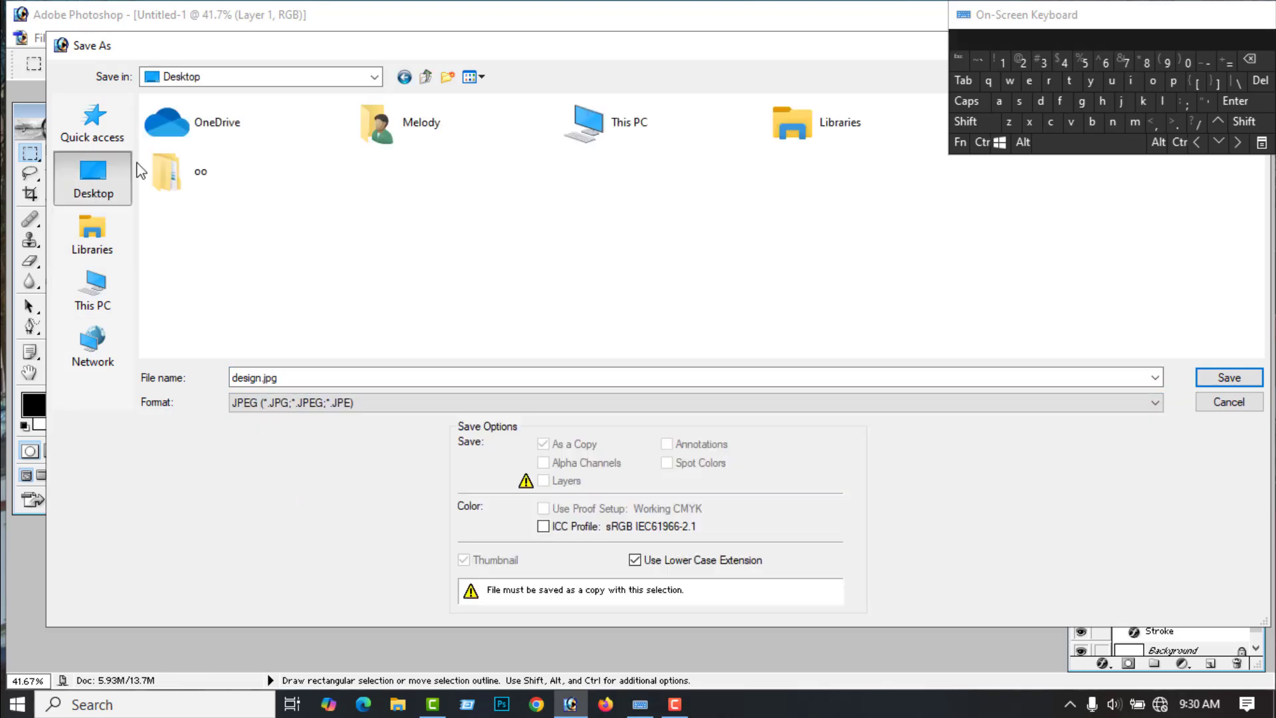
left_click(1227, 376)
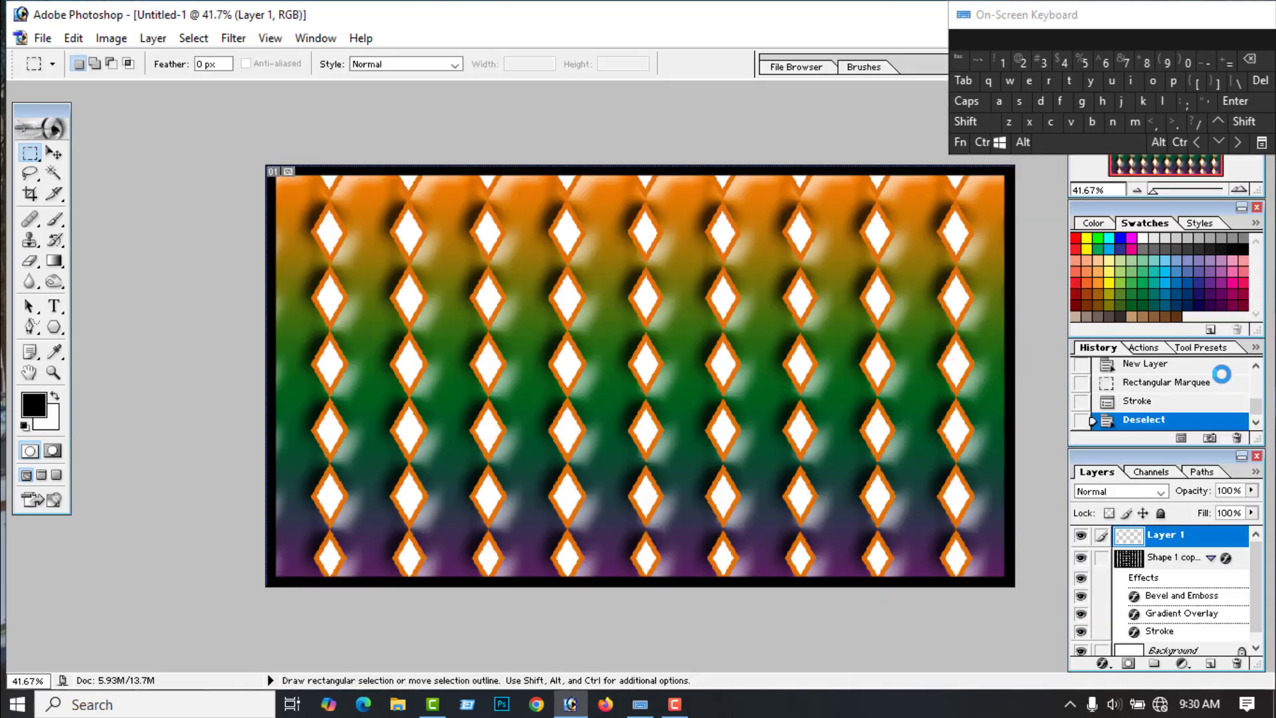
left_click(774, 221)
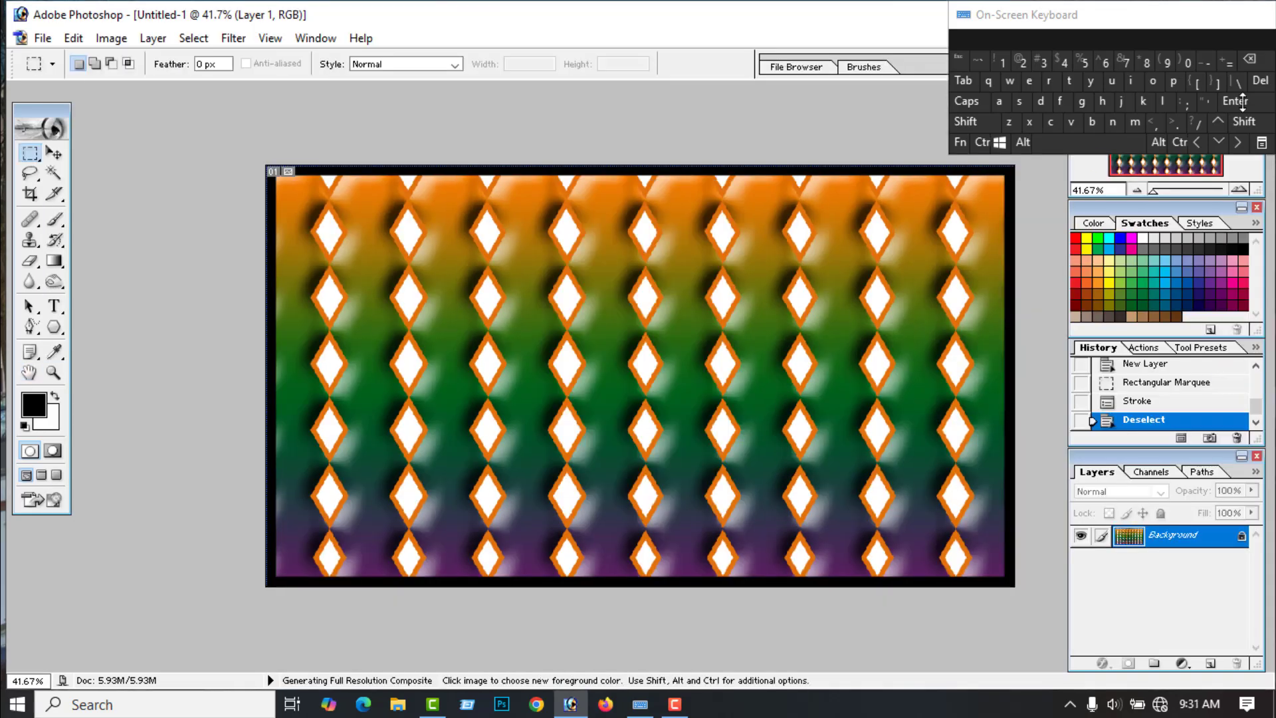
Step: Minimize Photoshop to check the saved design image on the desktop, refresh the desktop, and return to Photoshop
left_click_drag(1120, 18, 1218, 115)
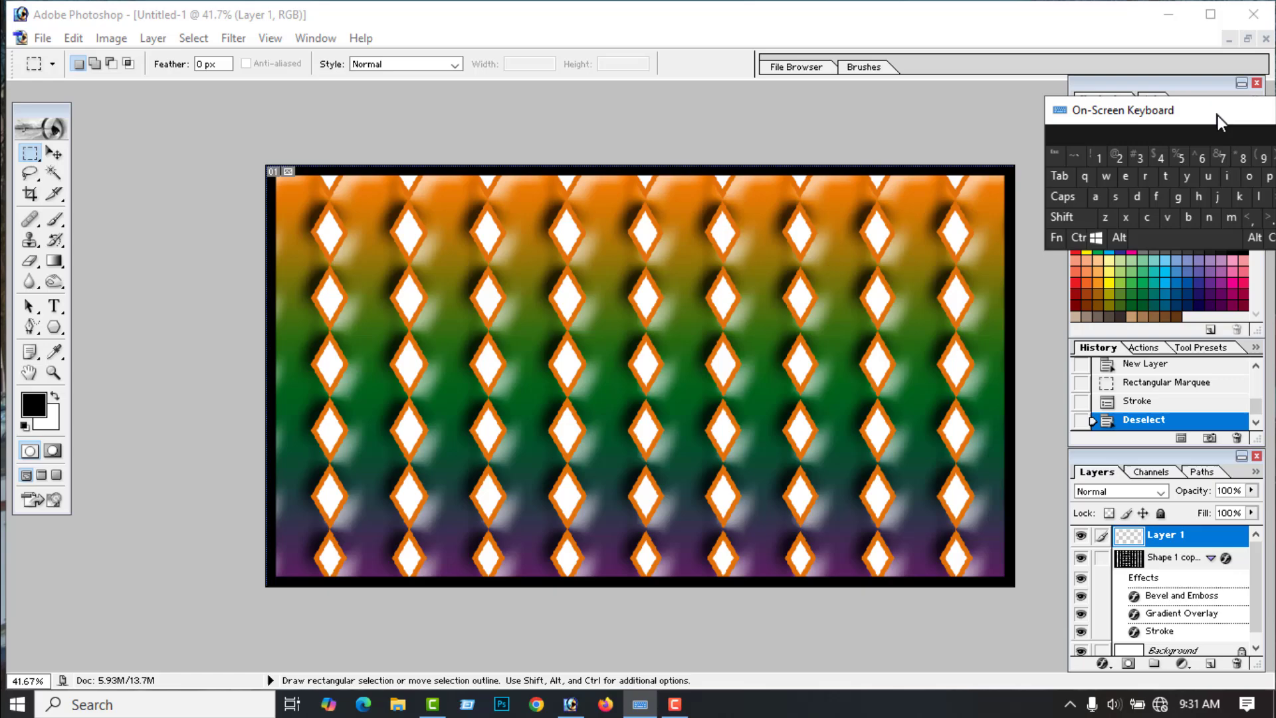
left_click(1171, 20)
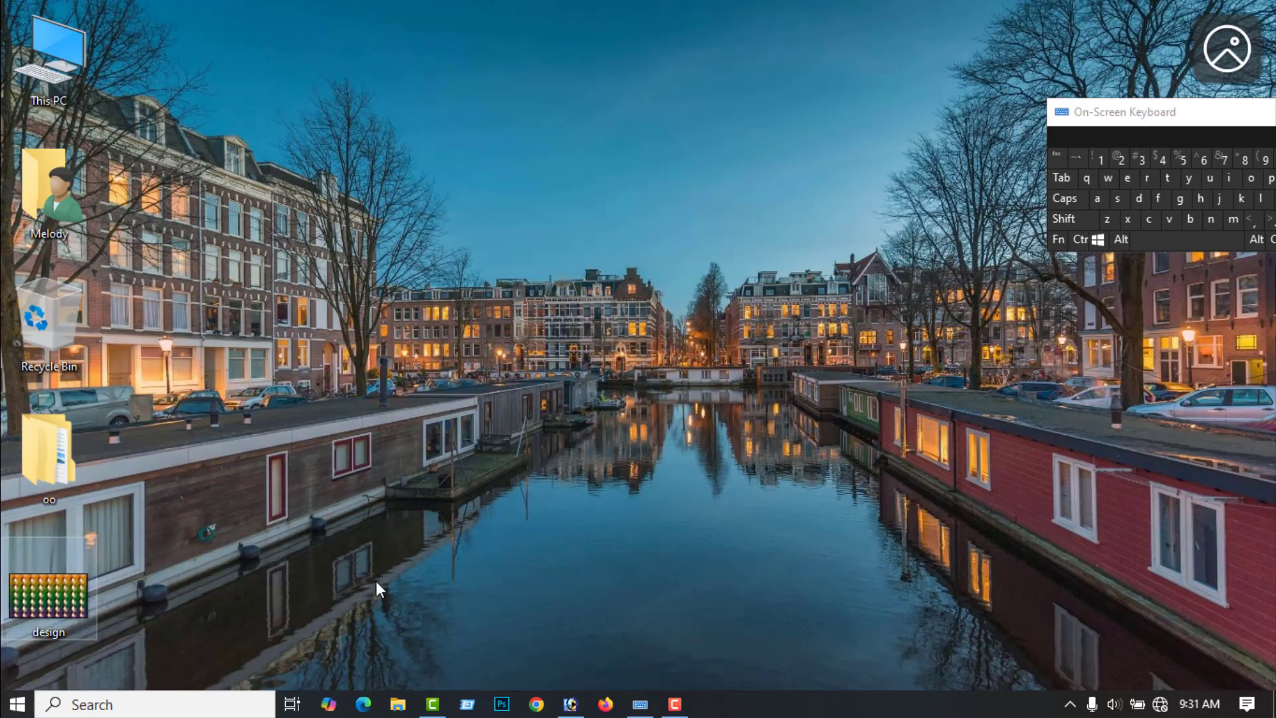
right_click(415, 520)
left_click(467, 338)
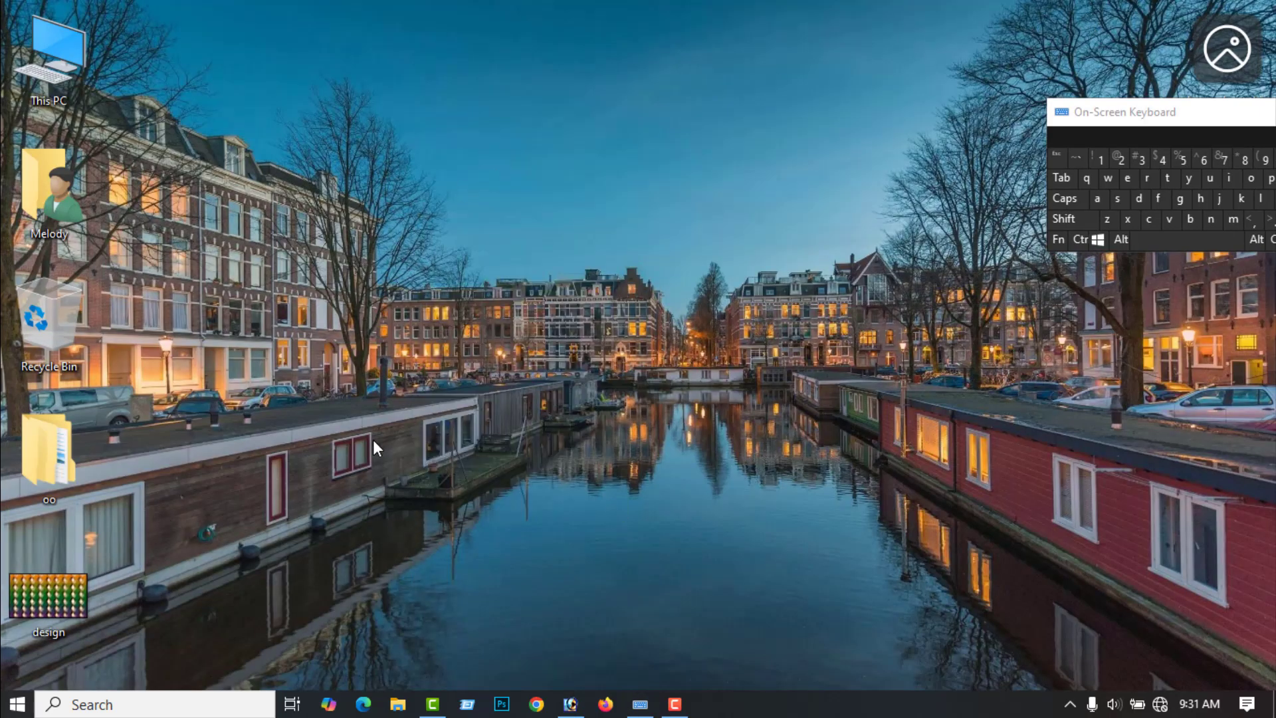
right_click(373, 440)
left_click(406, 497)
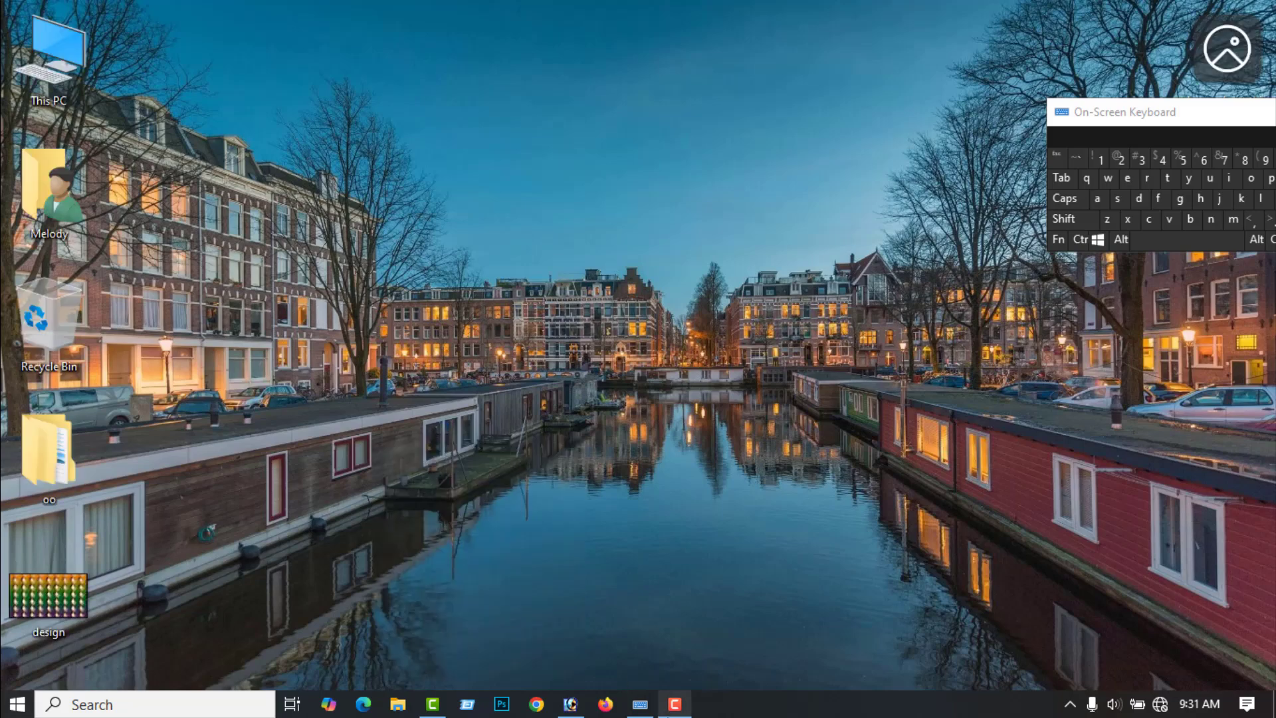
left_click(572, 704)
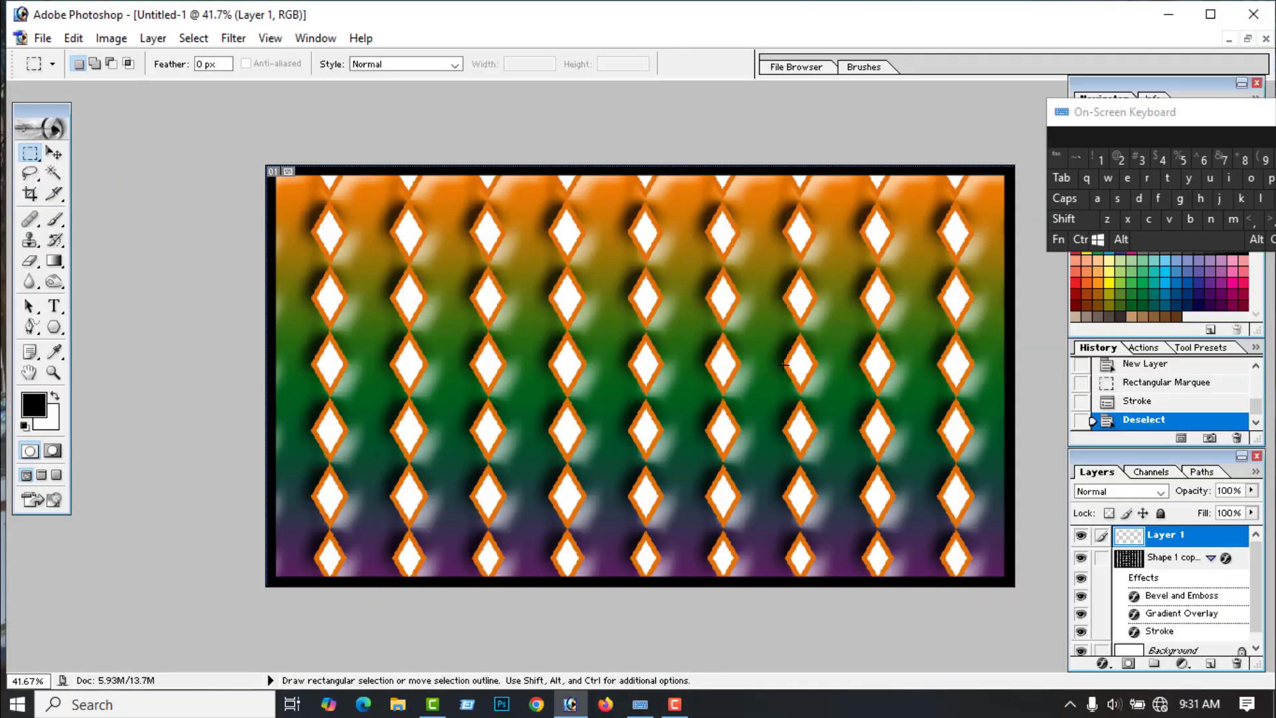